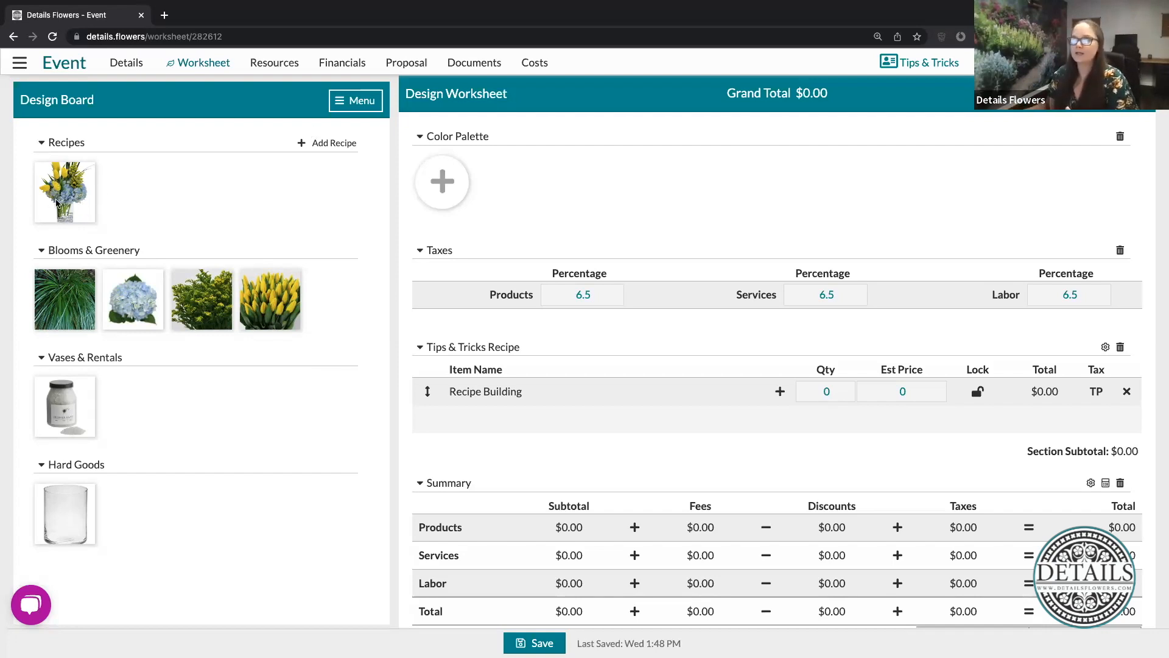
- View the details of the unnamed recipe on the design board and close them
mouse_move(95, 166)
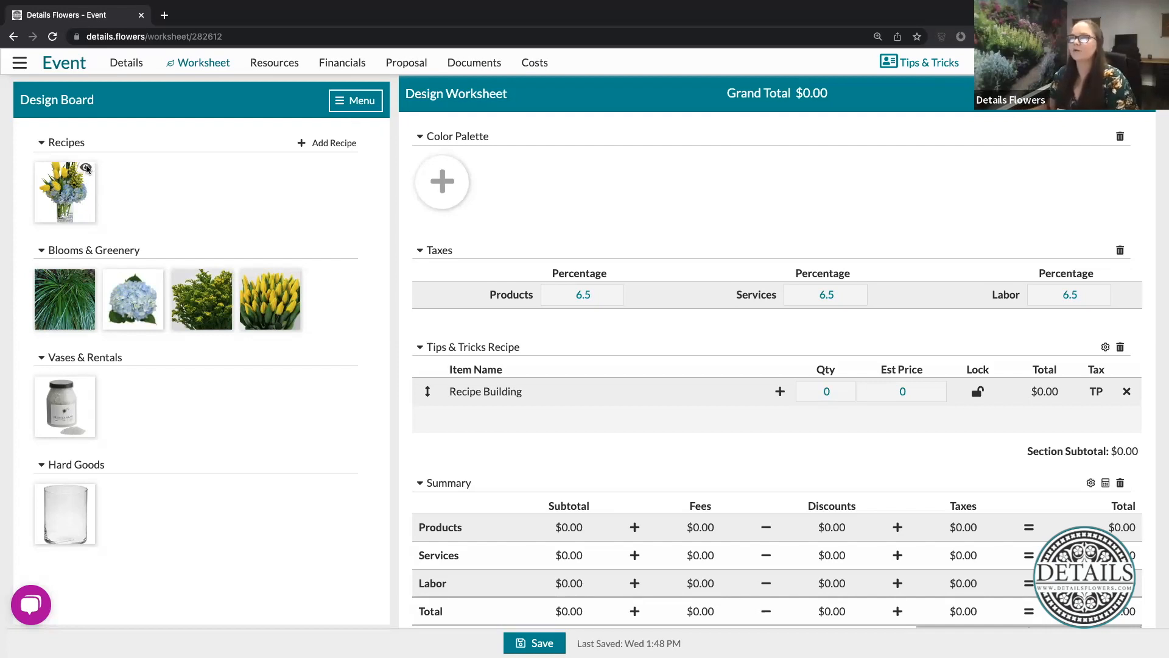
click(86, 166)
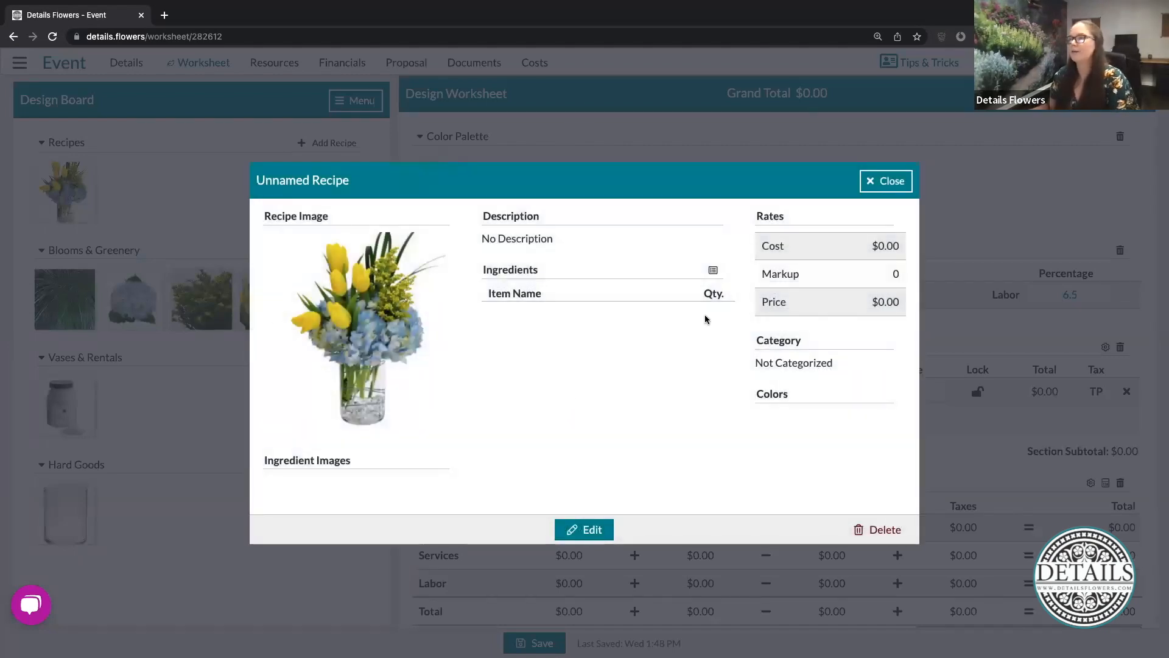
click(891, 185)
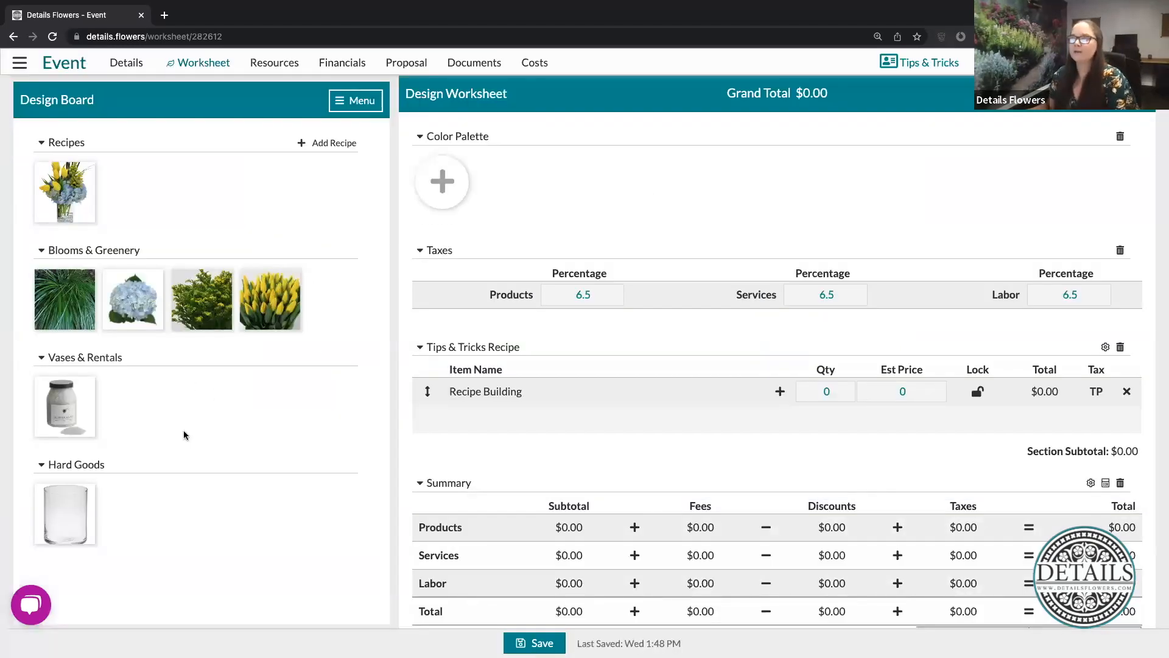
click(268, 64)
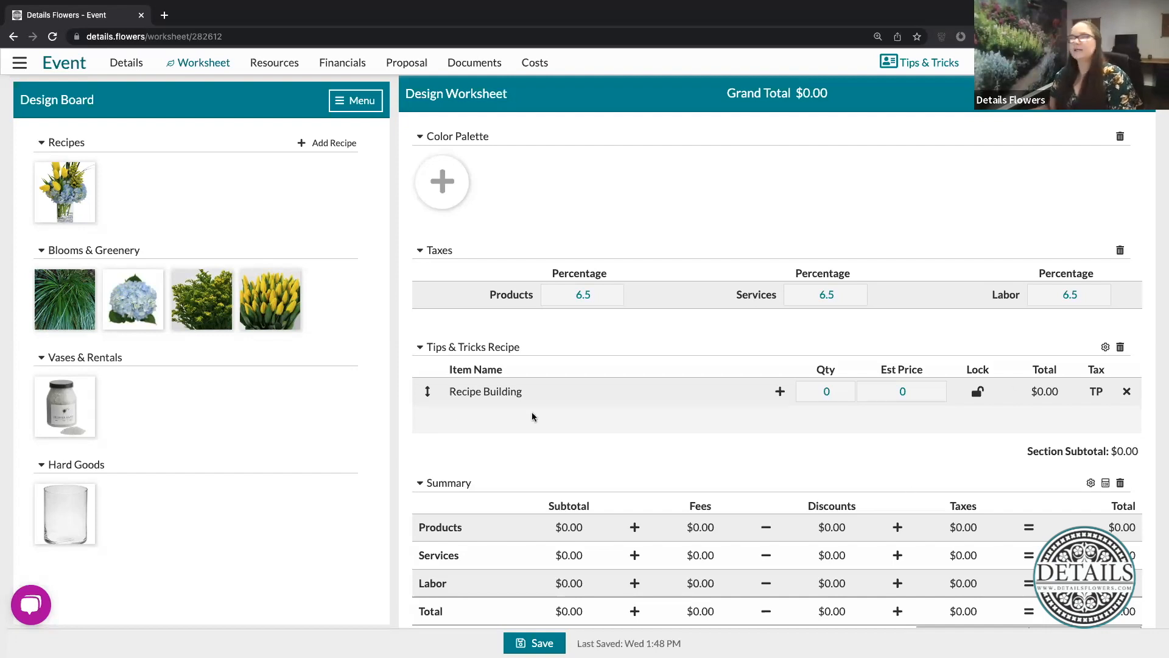
- Attach the yellow and blue flower recipe from the design board to the Recipe Building item in the Tips & Tricks Recipe section
mouse_move(512, 393)
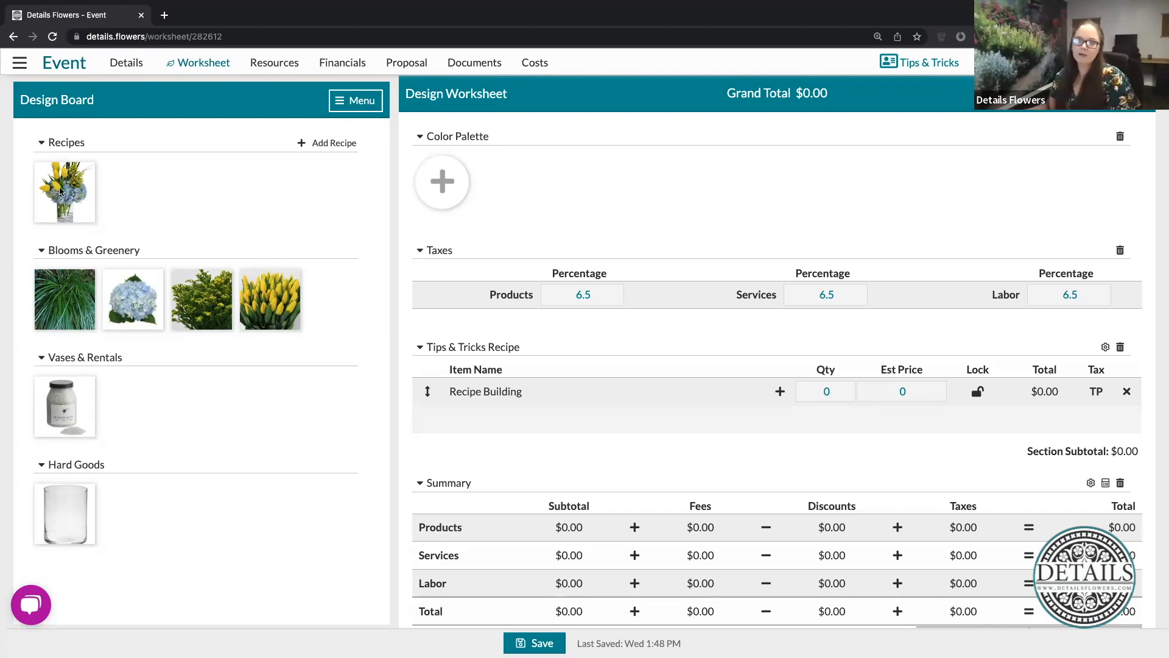
drag(64, 190, 741, 385)
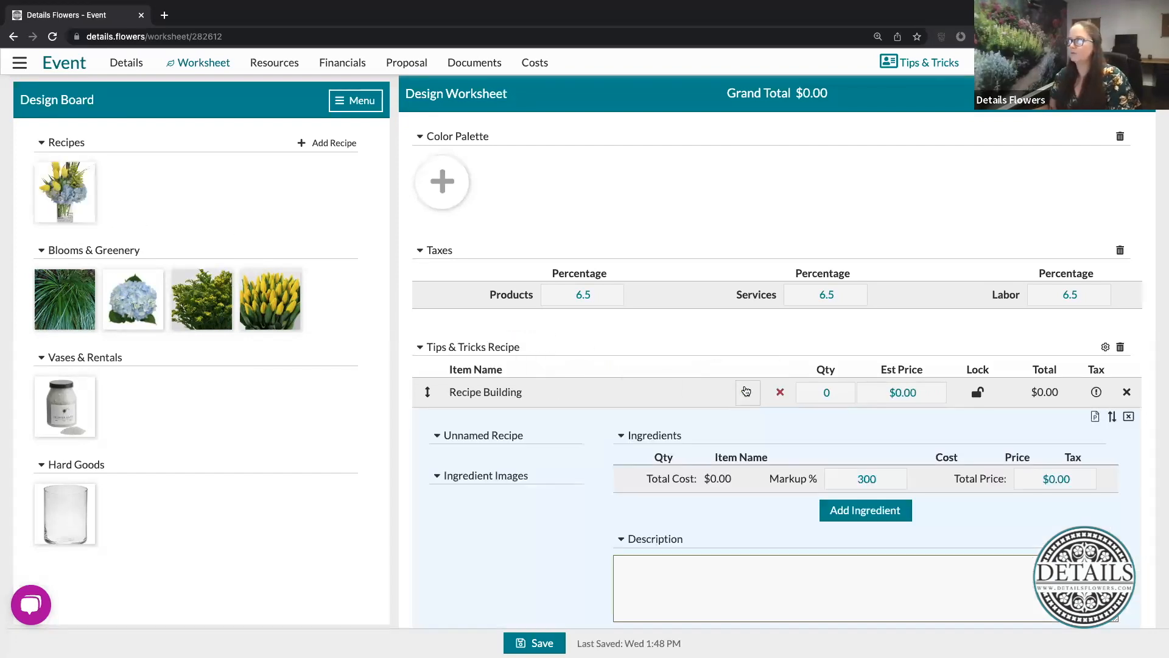
scroll(737, 452, down, 3)
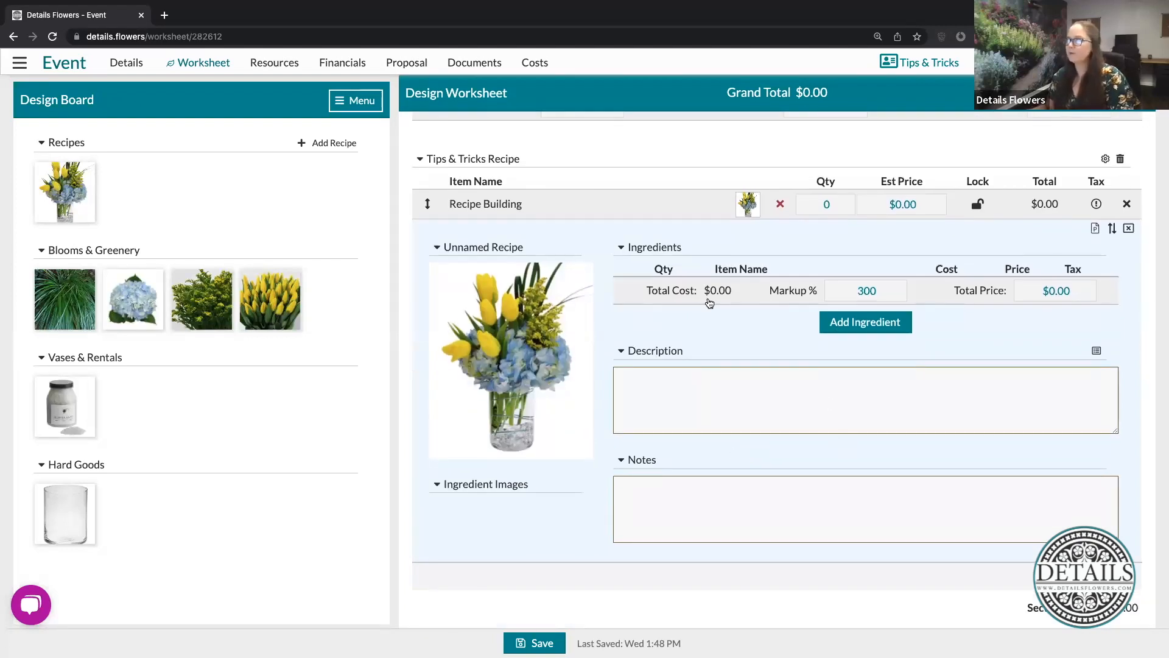
- Rename the unnamed recipe under Recipe Building as Yellow & Blue
mouse_move(495, 252)
click(523, 252)
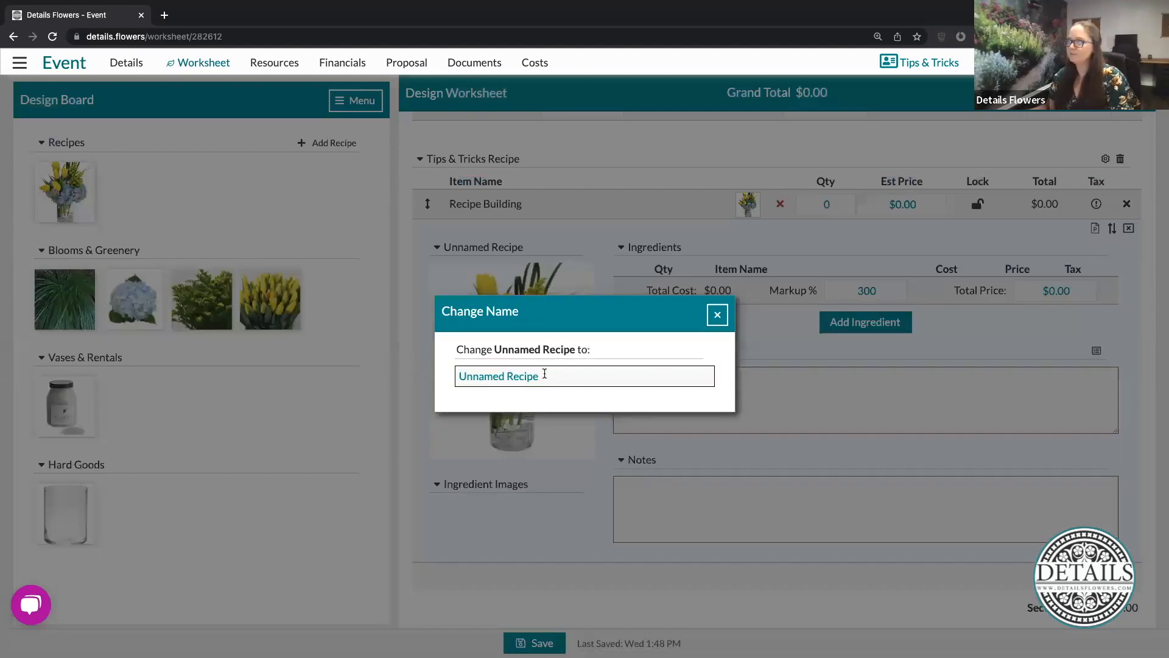
drag(544, 376, 455, 378)
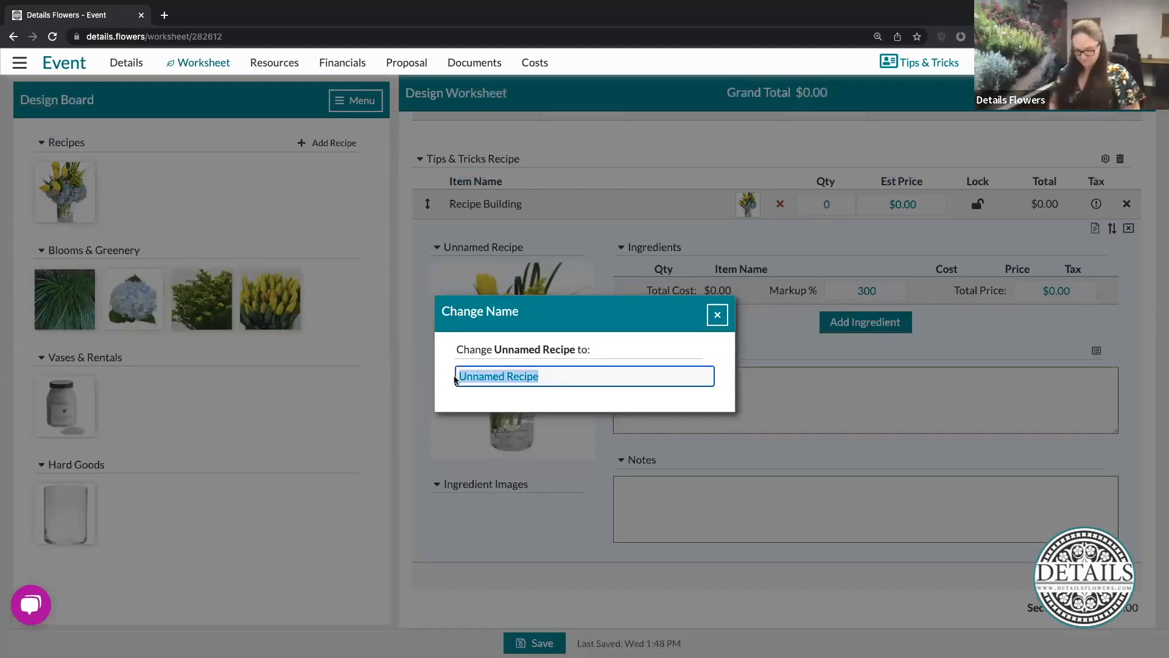
text(Yellow &)
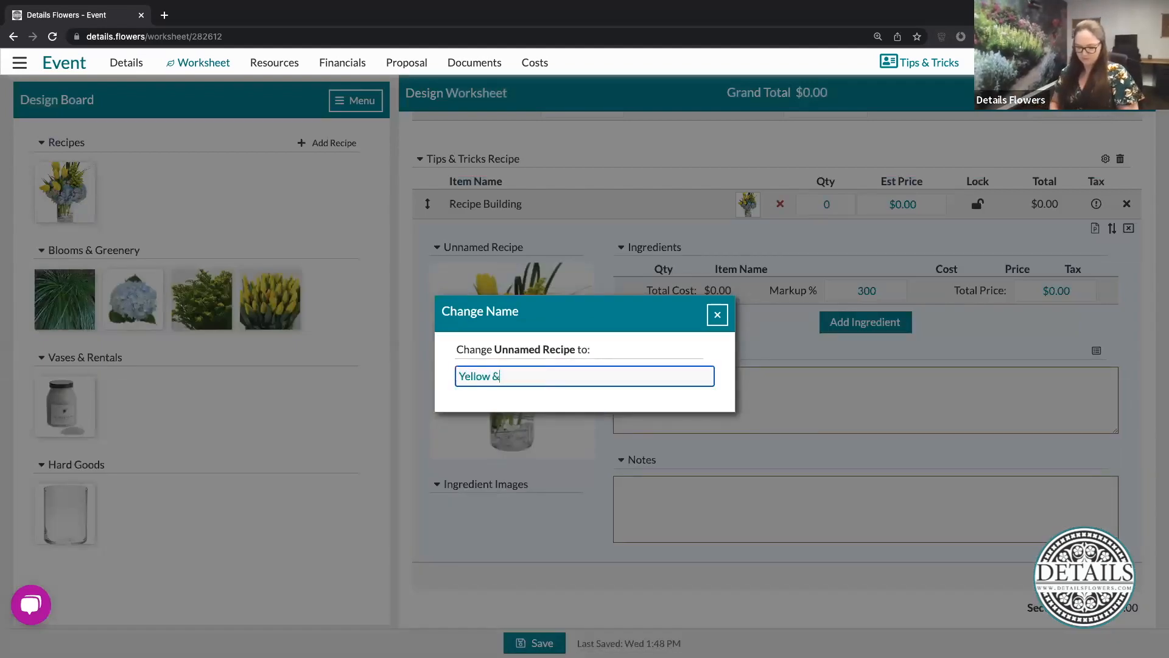
text( Blue)
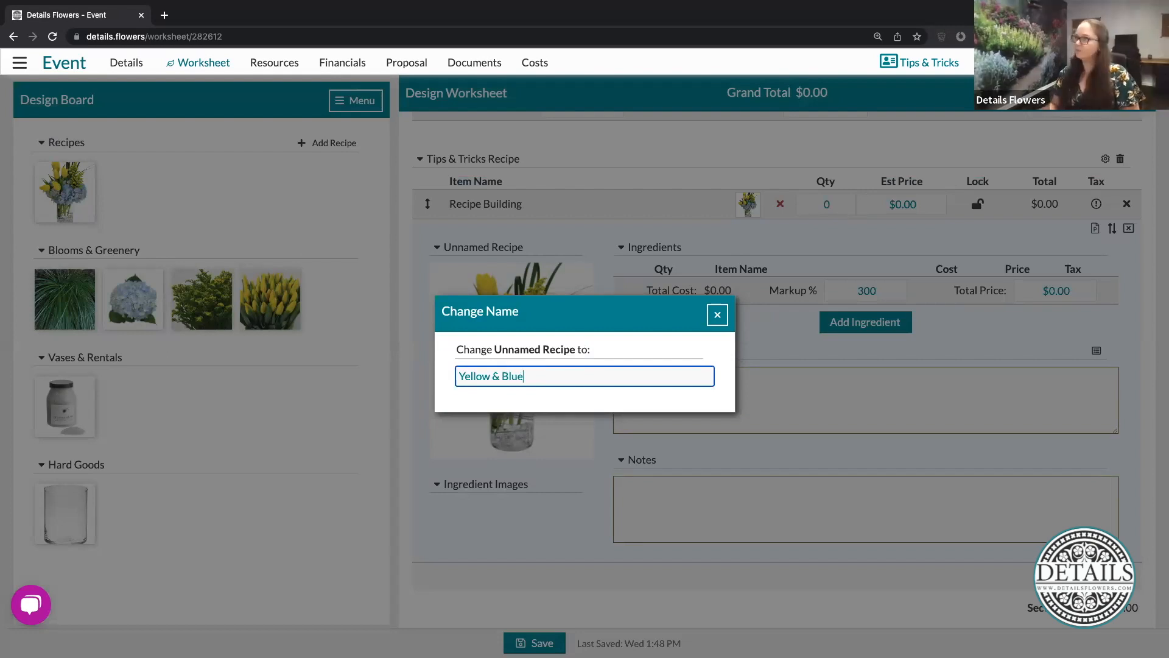
click(716, 314)
click(722, 398)
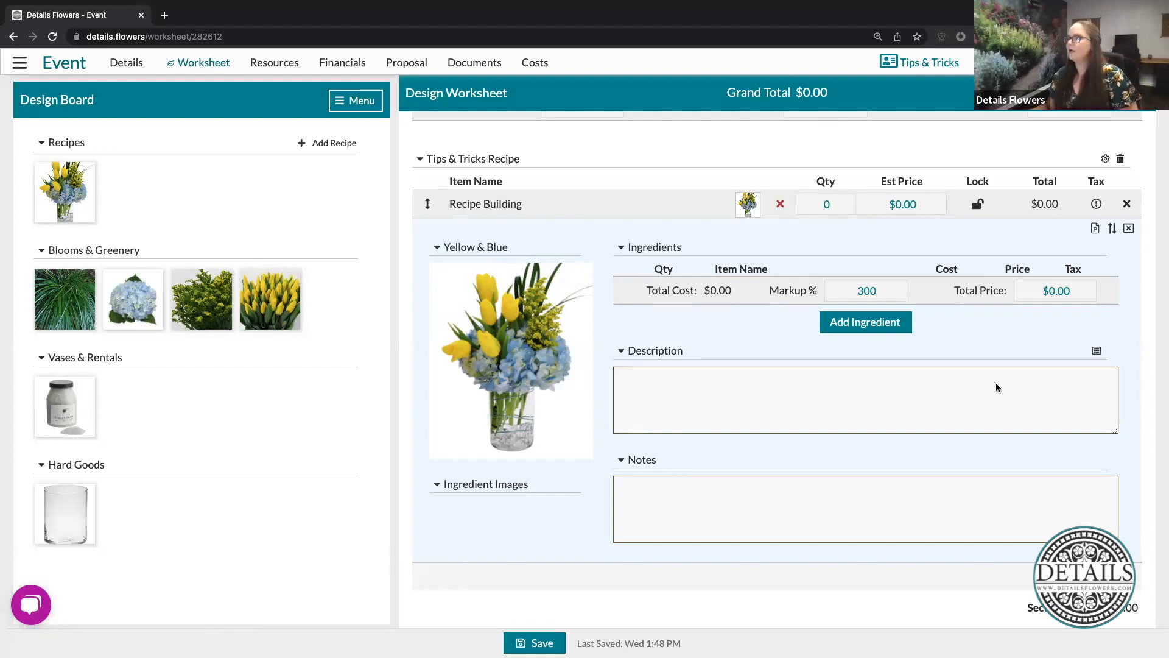
- Check the Yellow & Blue recipe's markup percentage and the default markup in the worksheet settings without changing them
click(862, 292)
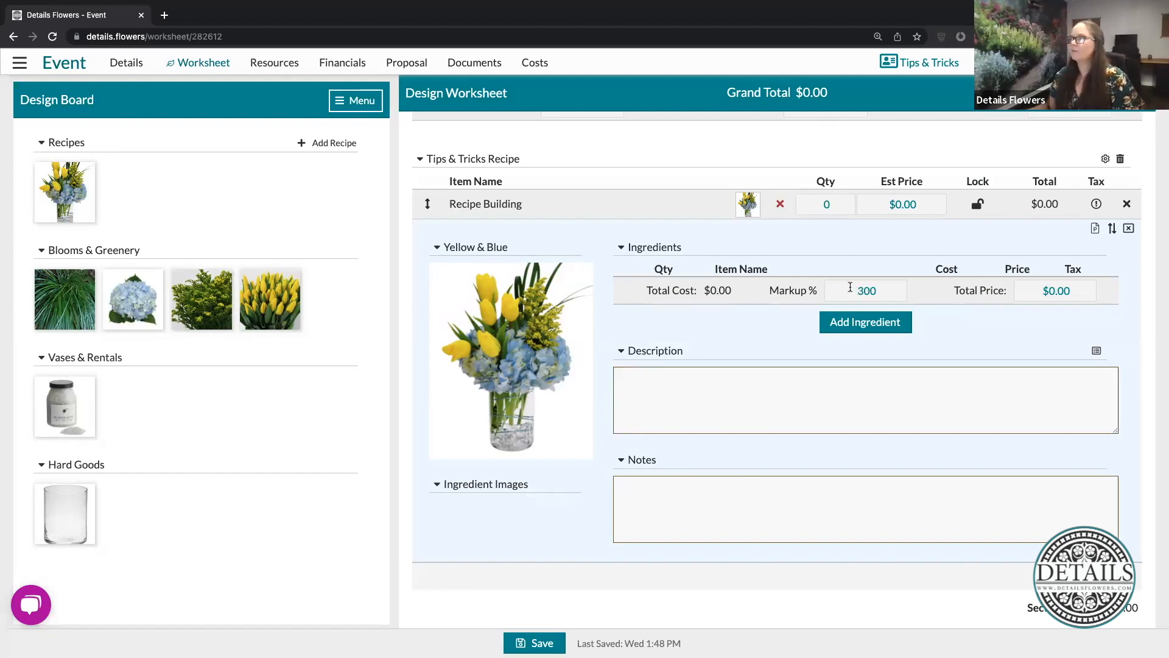
click(848, 290)
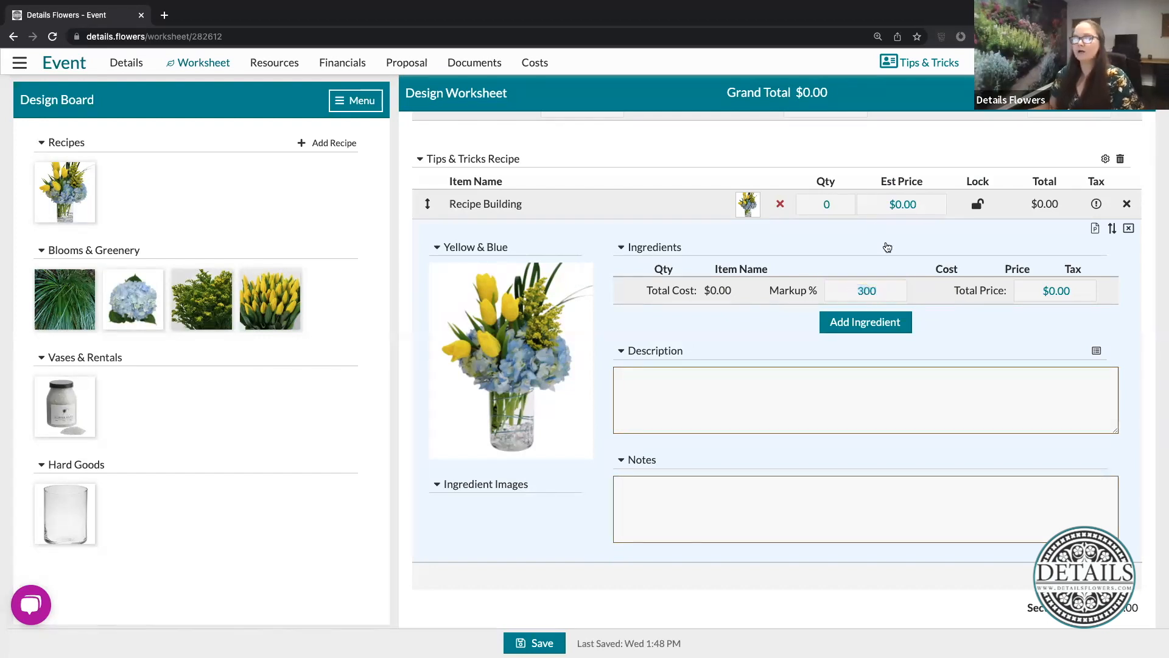
click(887, 247)
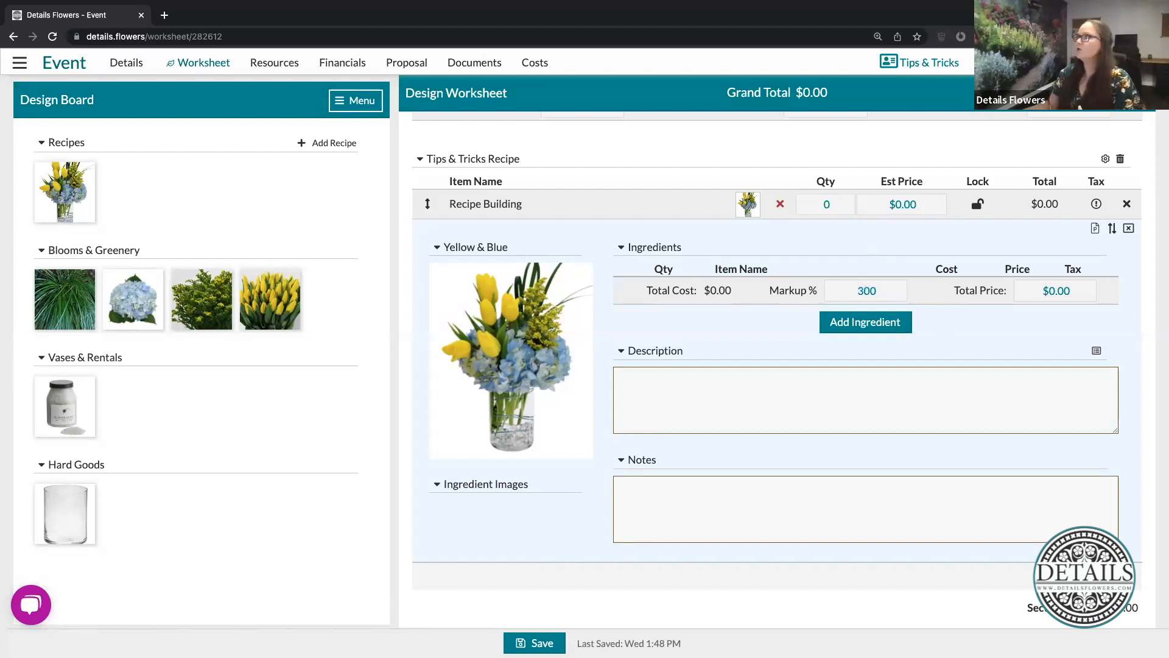
click(1122, 94)
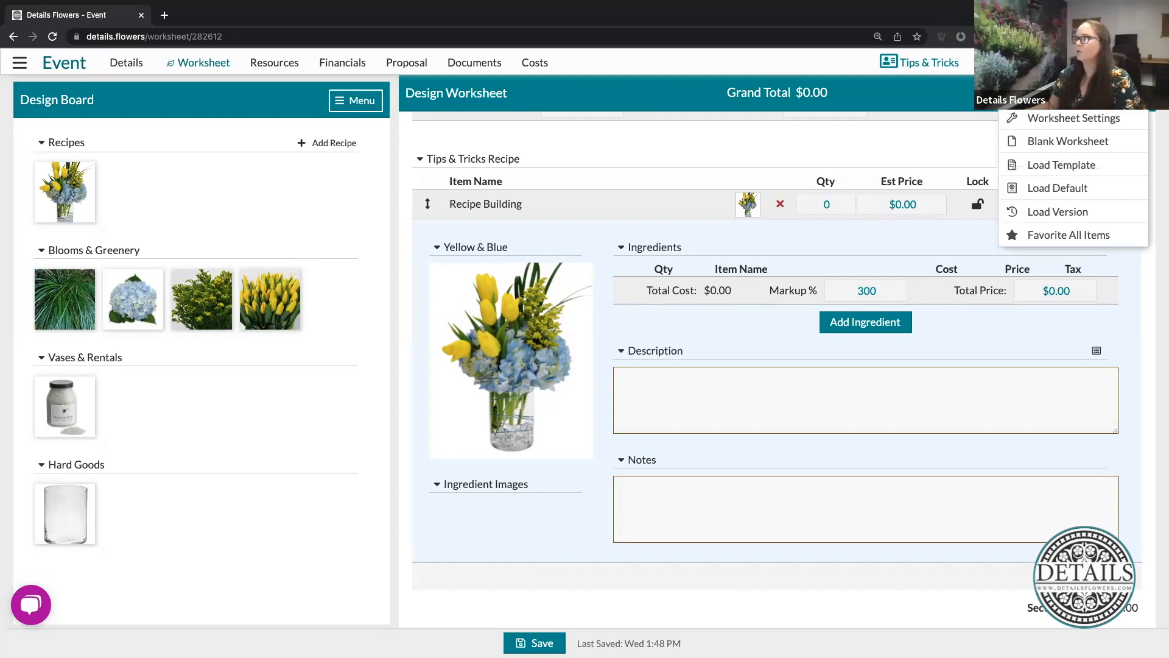
click(1083, 120)
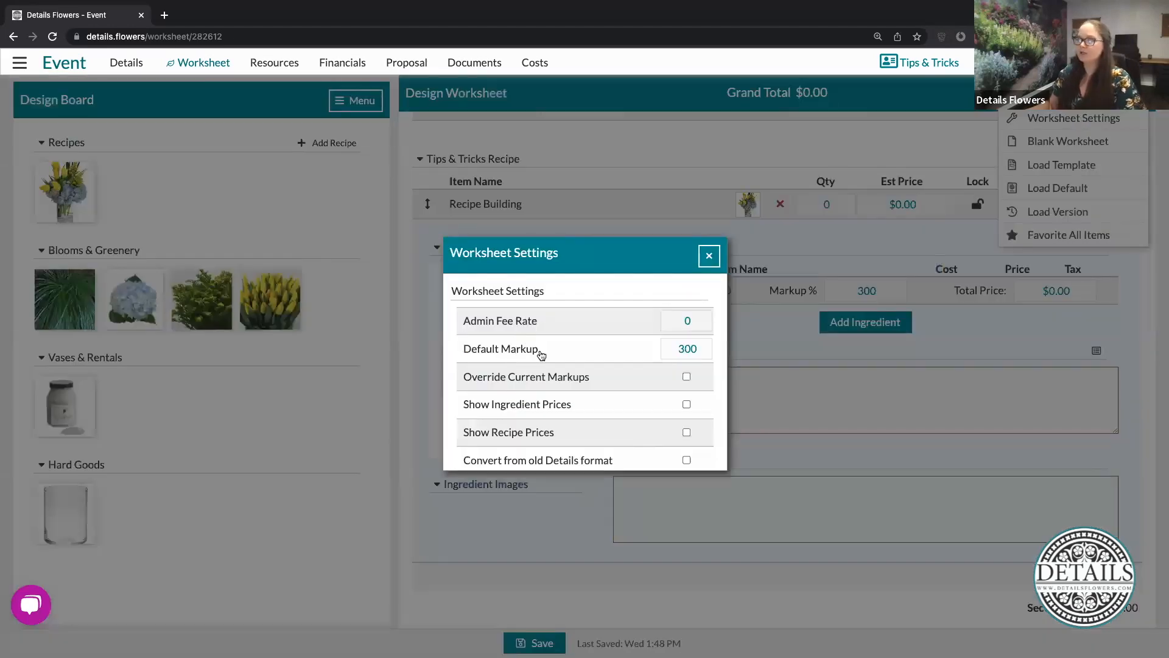
click(687, 346)
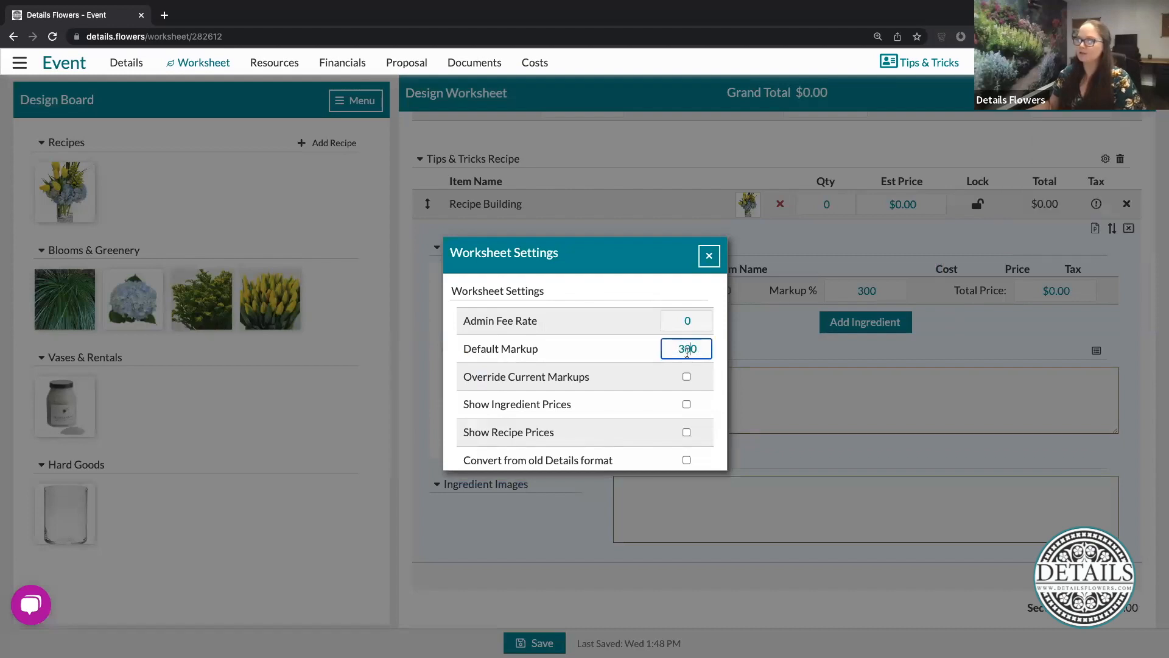
click(710, 255)
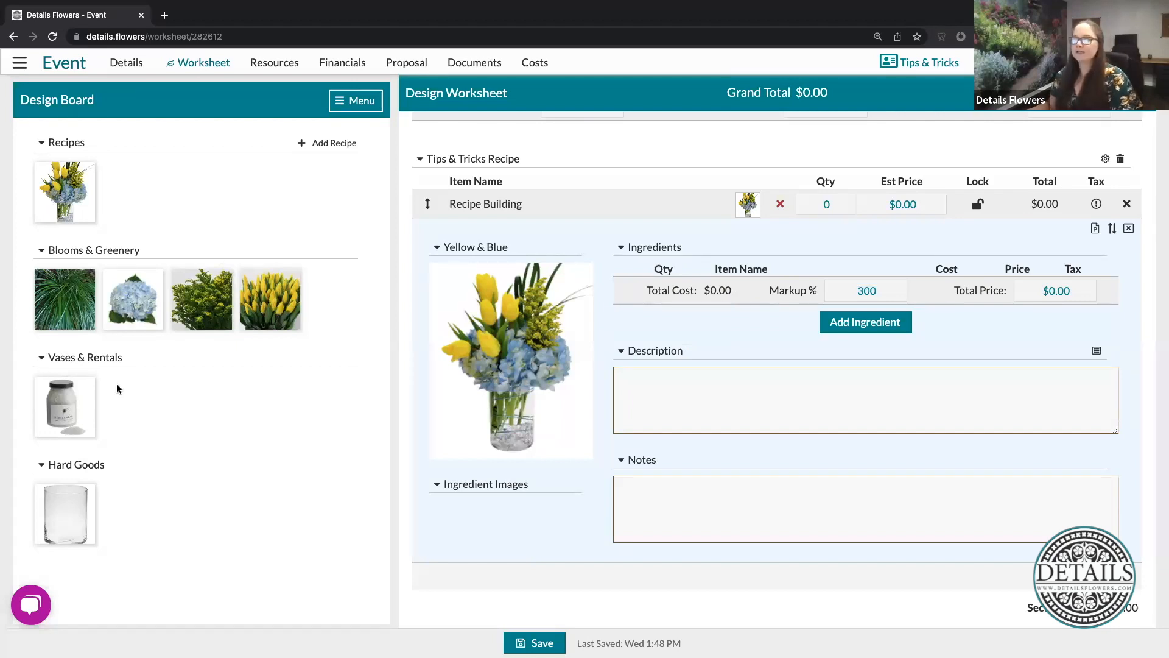
- Add the 5" Grand Cylinder, Crushed Glass 37oz Fine White, Tulips Yellow, Solidago, Hydrangea Blue Premium and Beargrass to the Yellow & Blue recipe's ingredients
drag(67, 508, 745, 288)
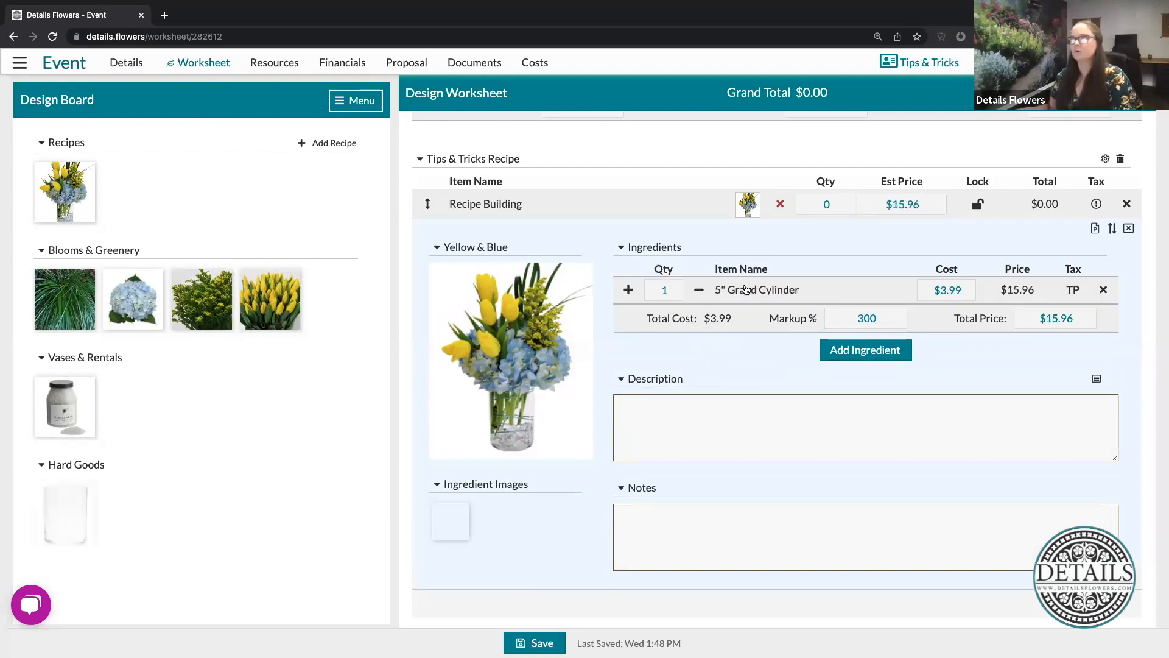
drag(64, 397, 825, 292)
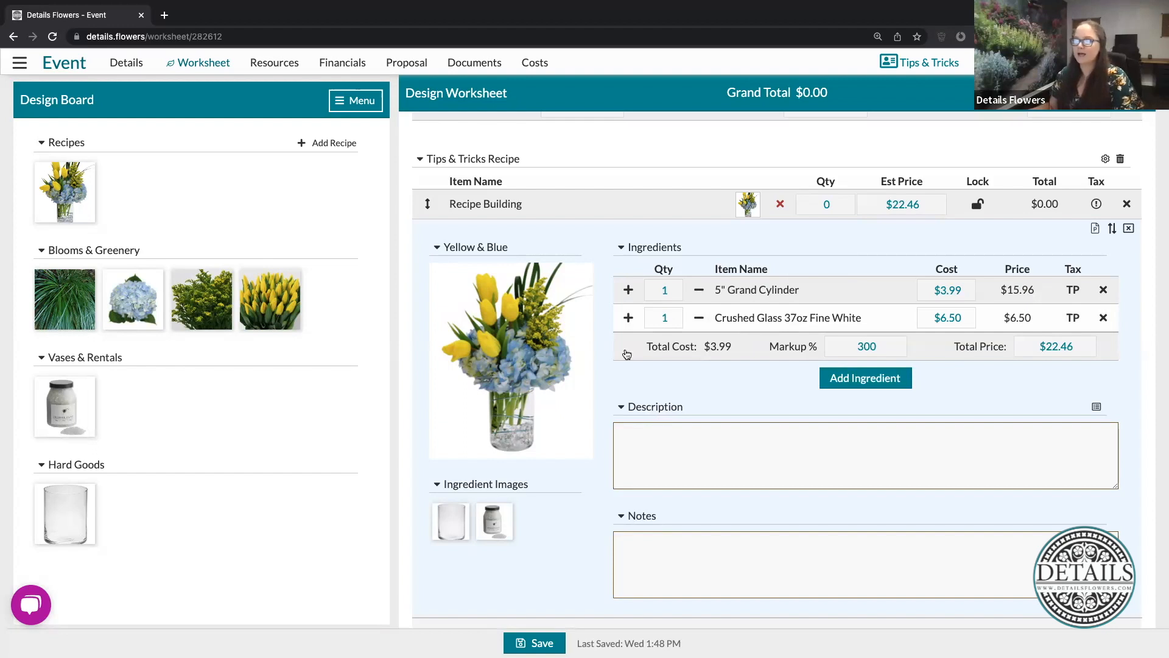
drag(271, 296, 739, 311)
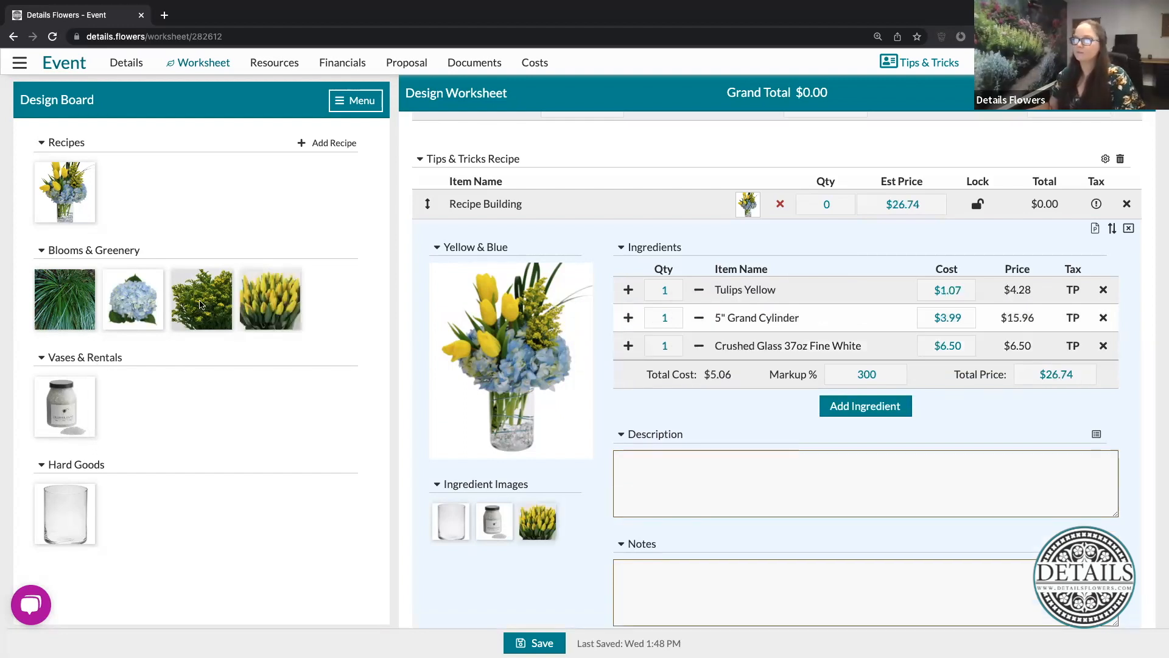
drag(224, 314, 743, 334)
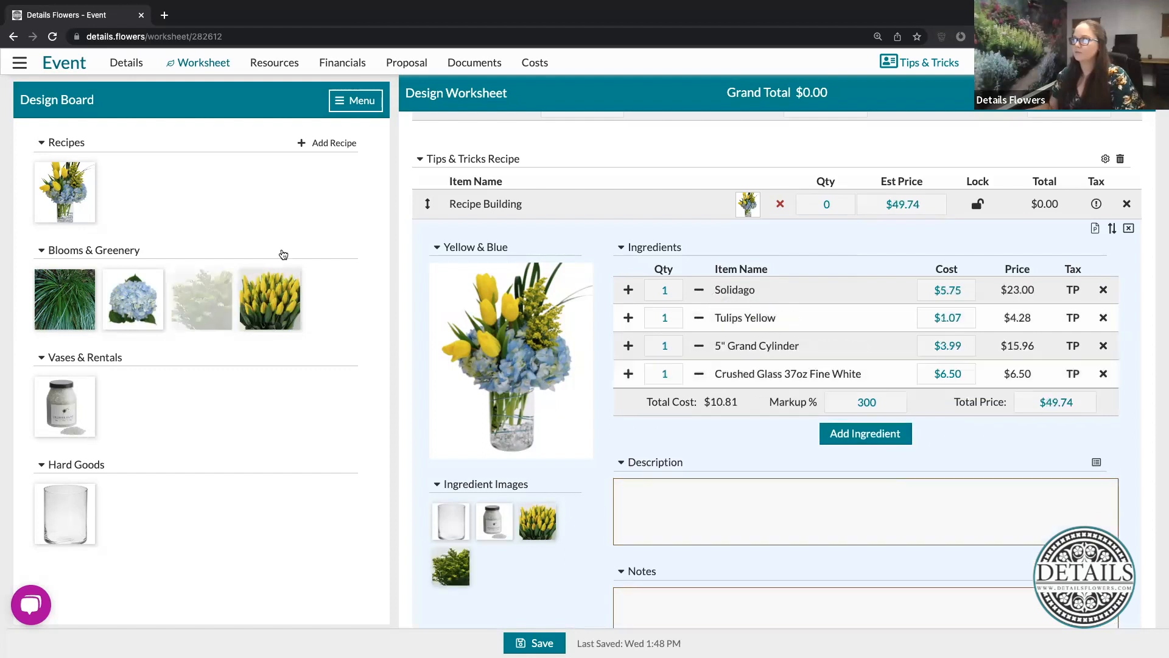
drag(116, 295, 759, 339)
drag(51, 297, 766, 336)
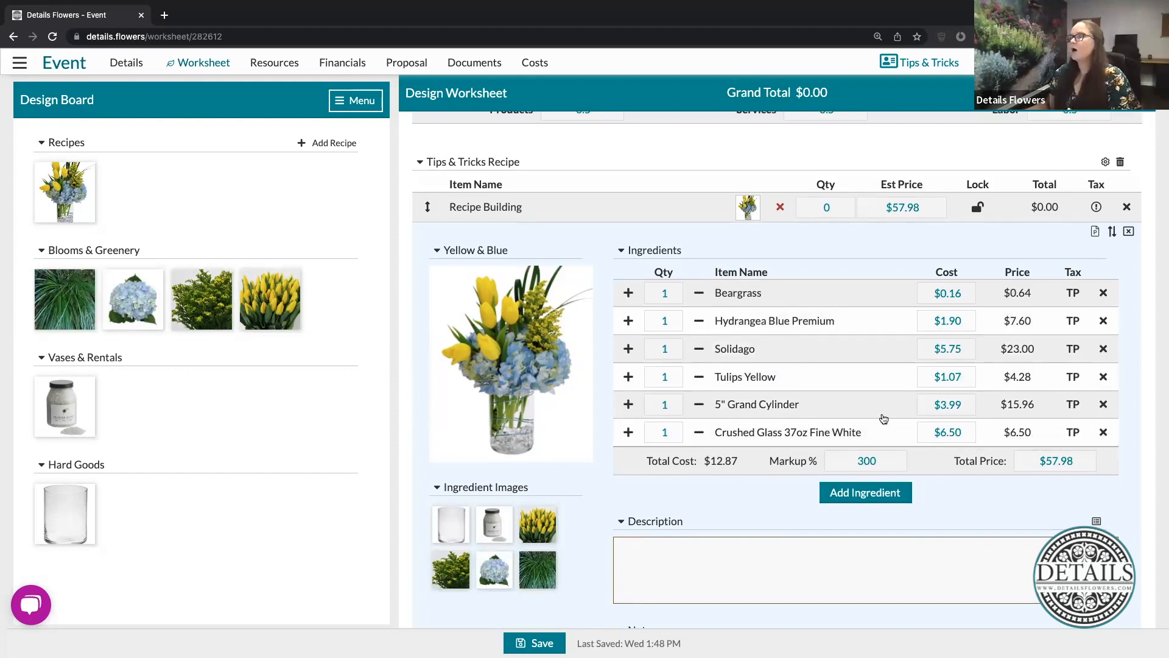
- Examine the Tulips Yellow item's description, item type, default cost and stems per bunch, and close its details
mouse_move(290, 278)
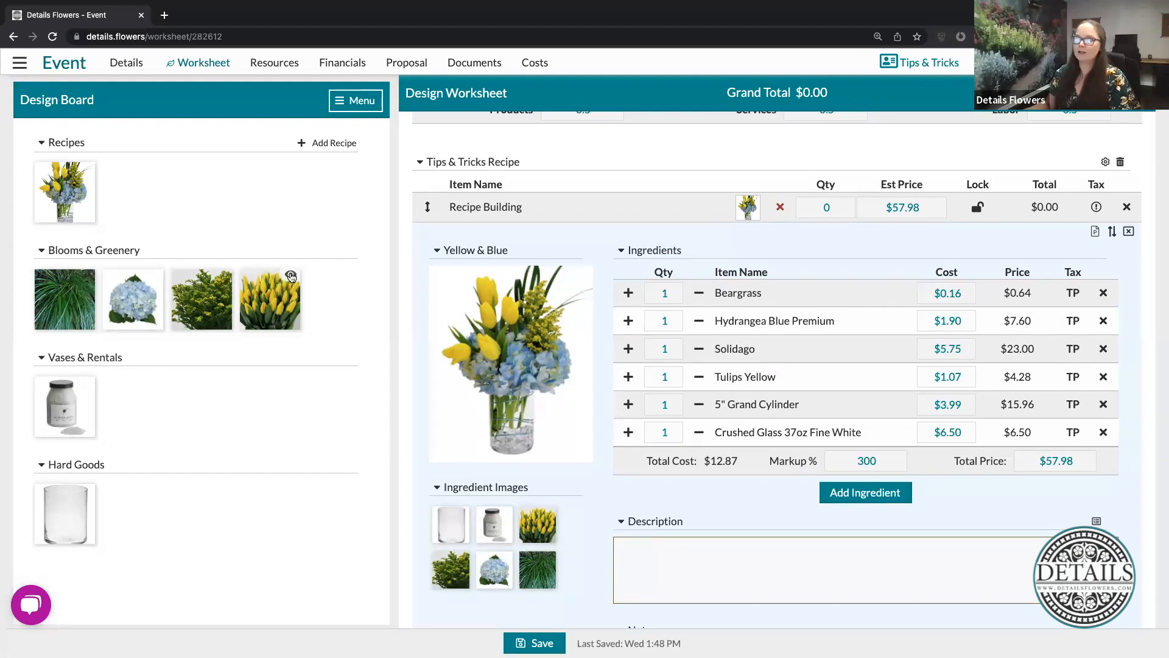
click(290, 275)
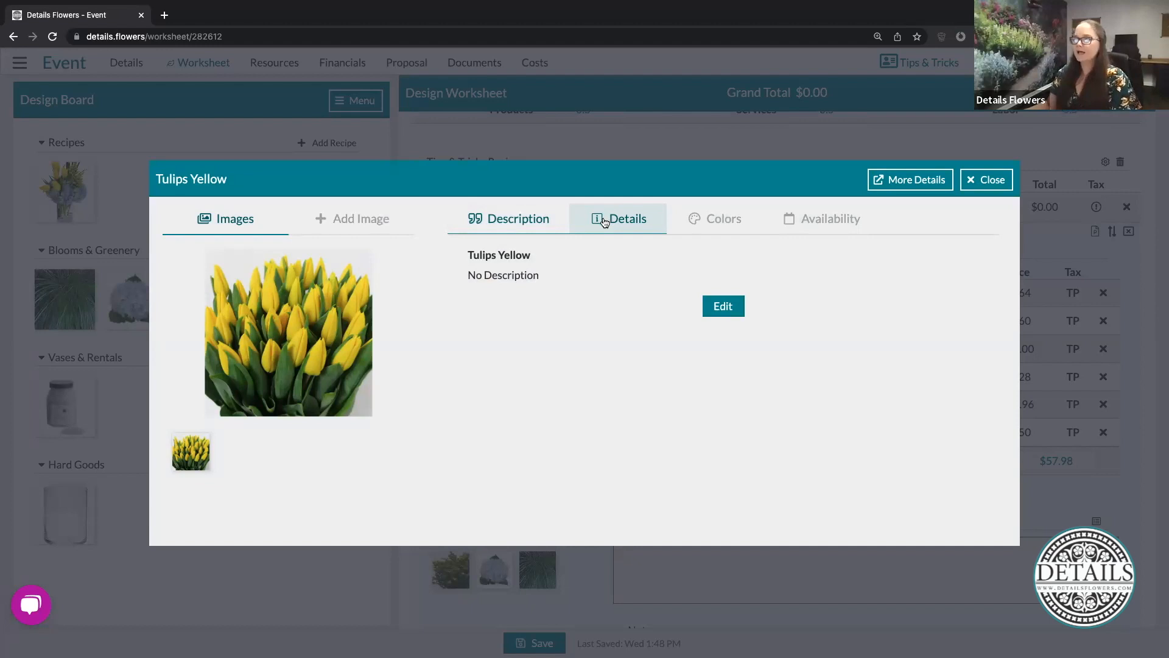
drag(467, 255, 548, 258)
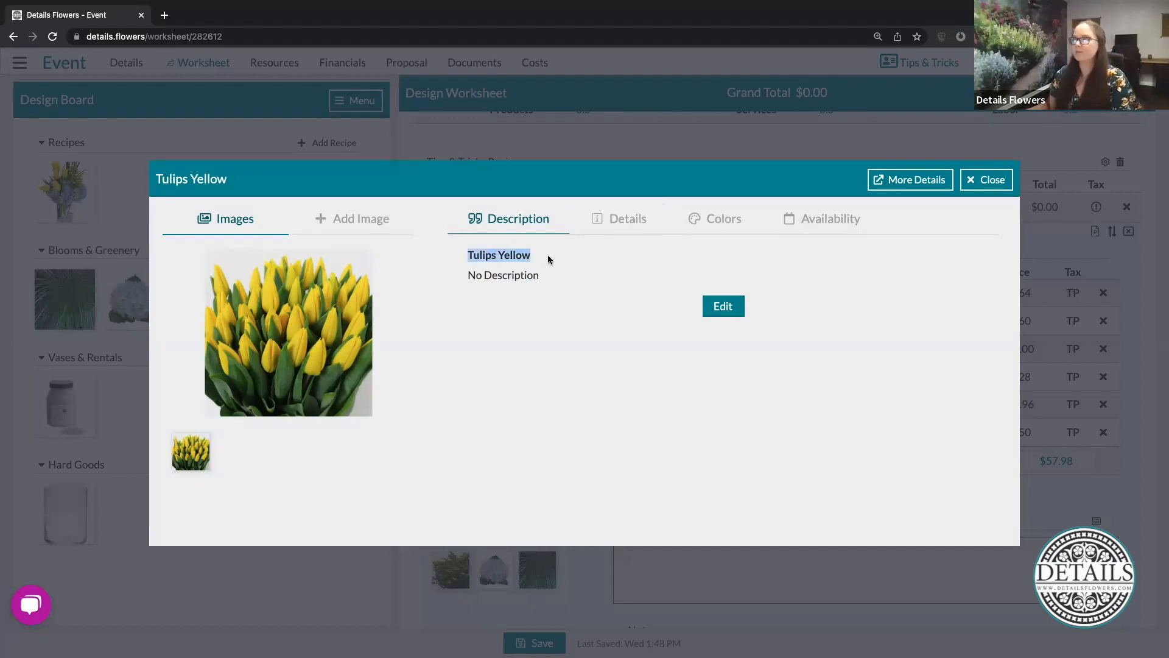
click(383, 337)
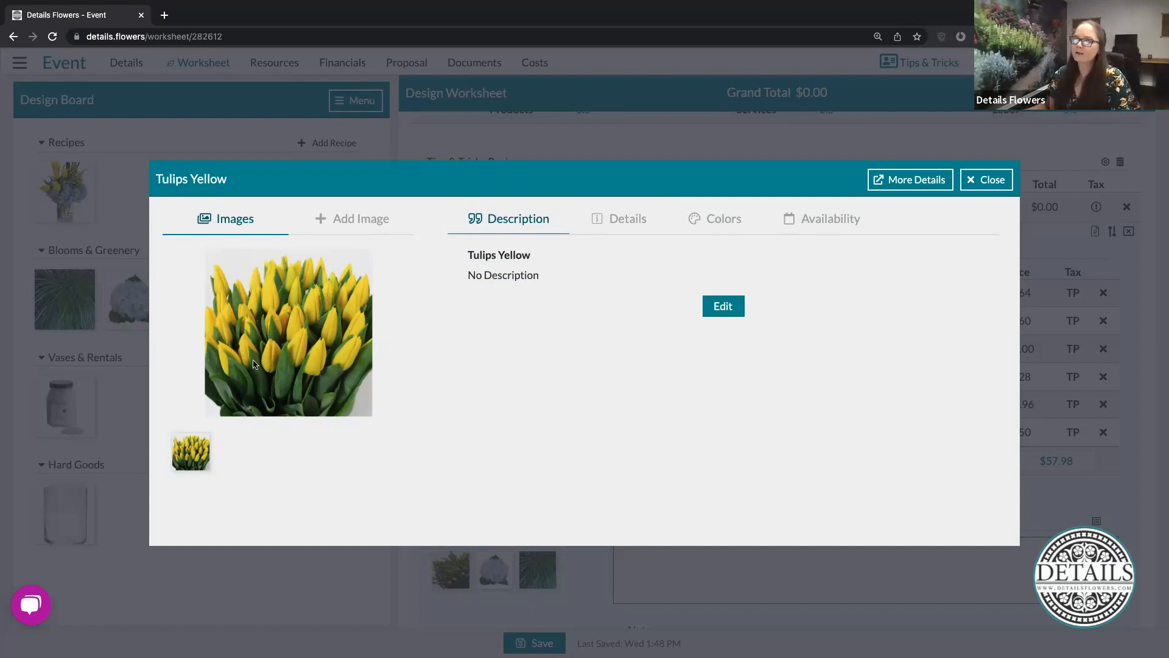
click(615, 222)
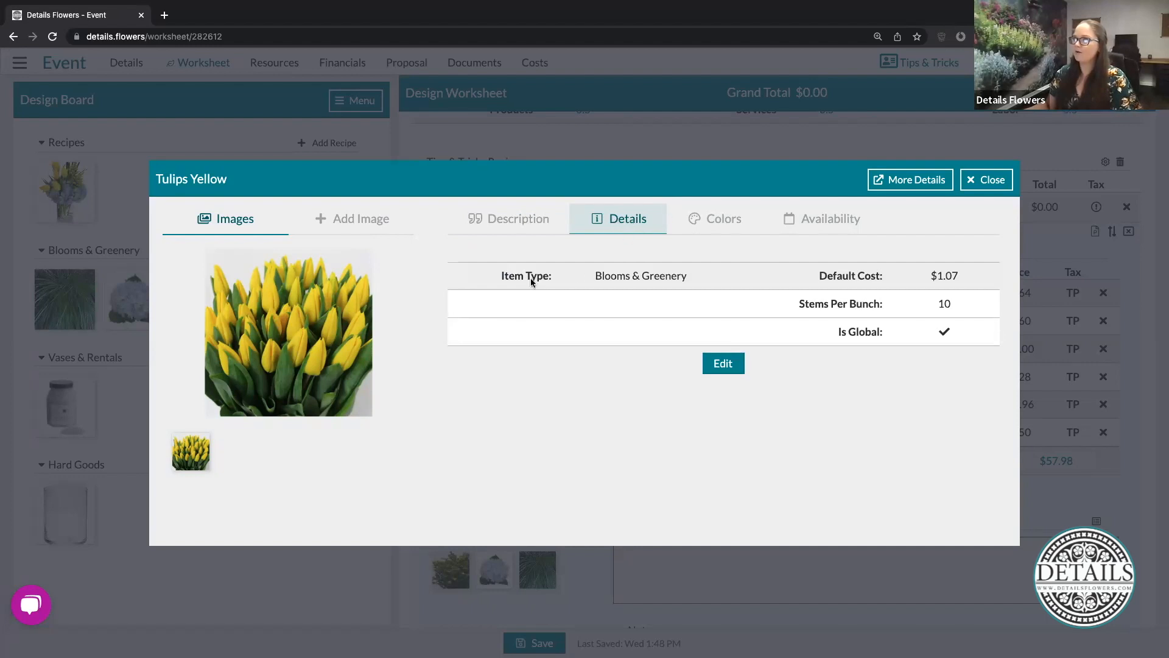
drag(590, 276, 700, 281)
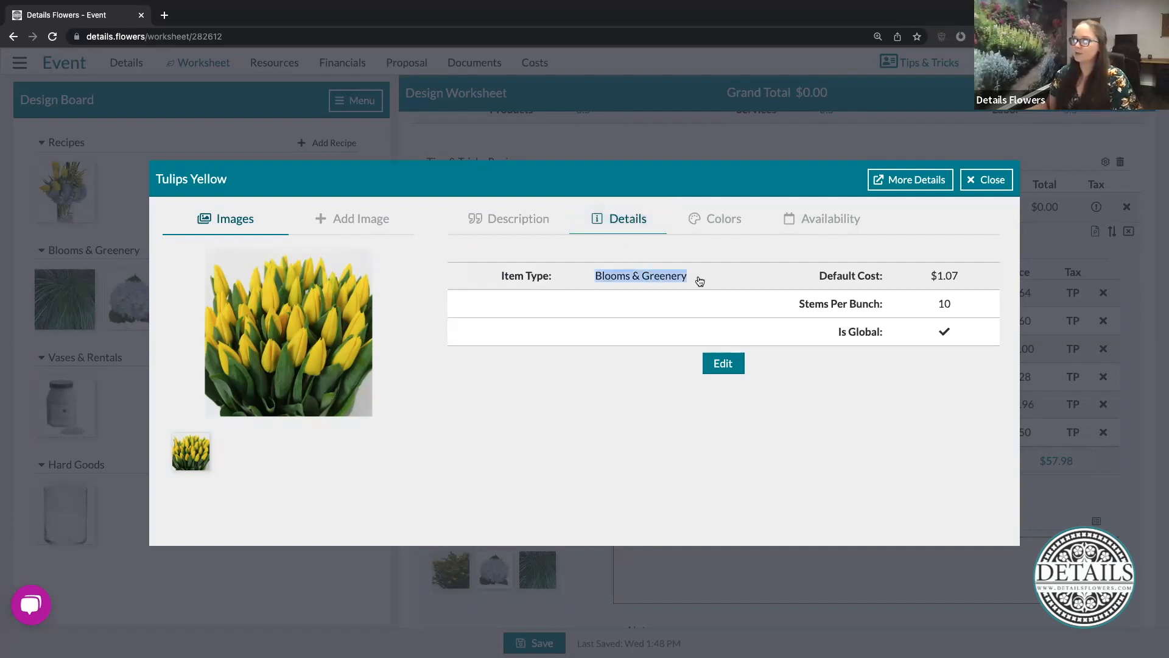
drag(930, 281, 968, 279)
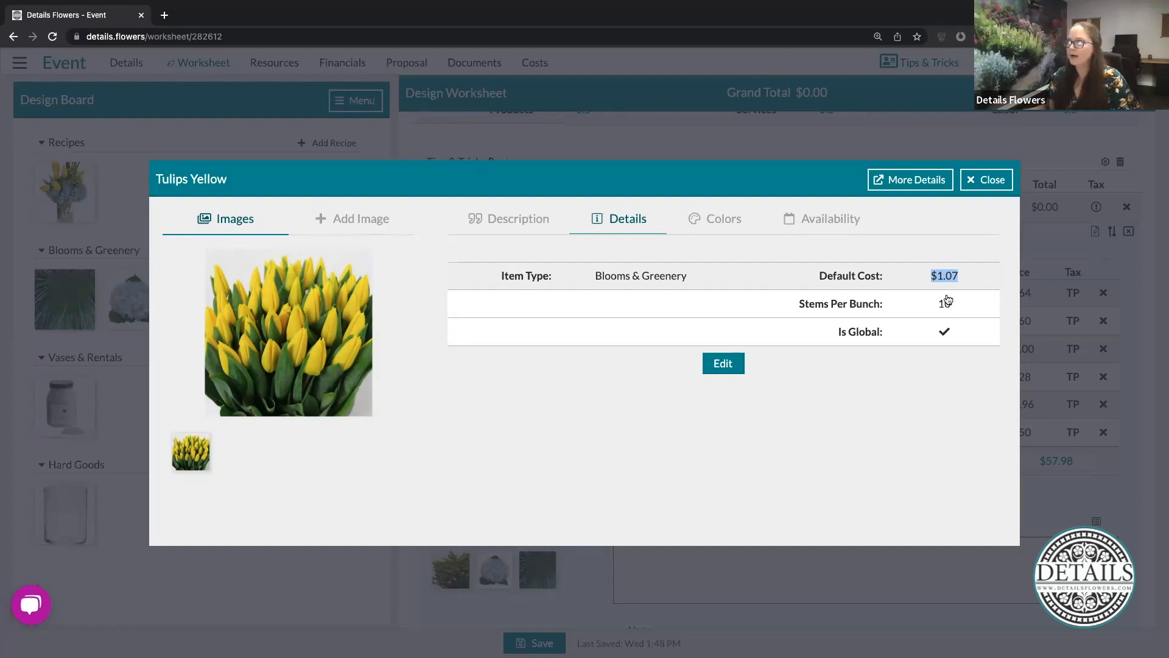
click(899, 241)
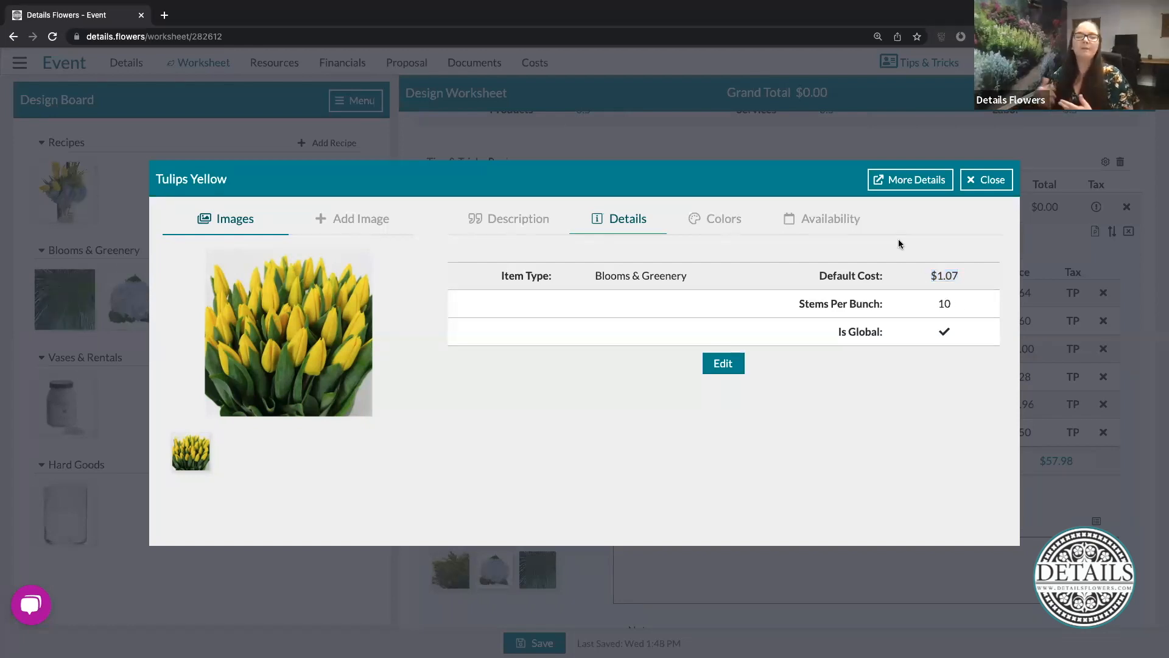
drag(927, 275, 959, 306)
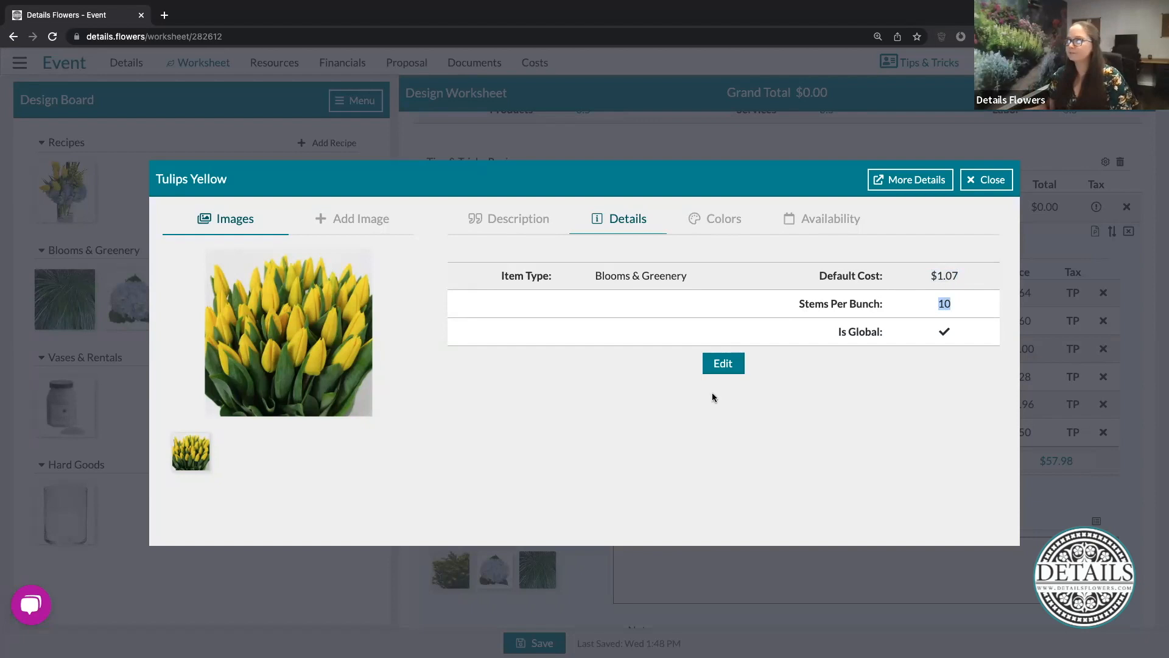
click(986, 184)
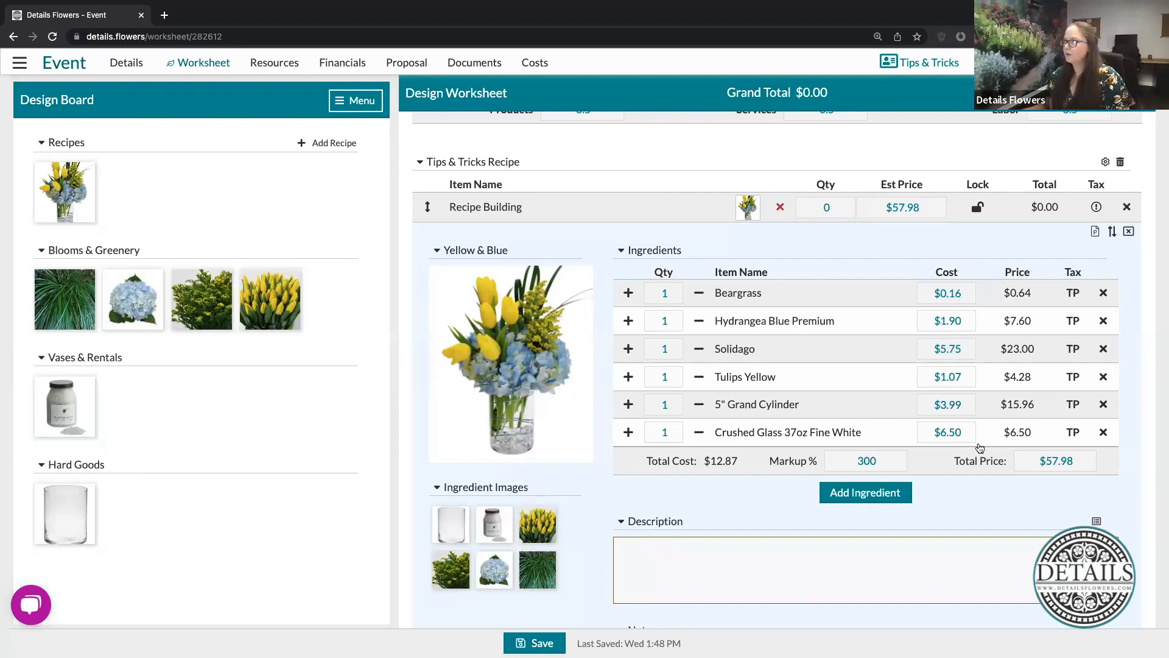
- Set the Yellow & Blue recipe quantities to 3 Beargrass, 2 Hydrangea Blue Premium, 2 Solidago and 5 Tulips Yellow
click(671, 292)
text(3)
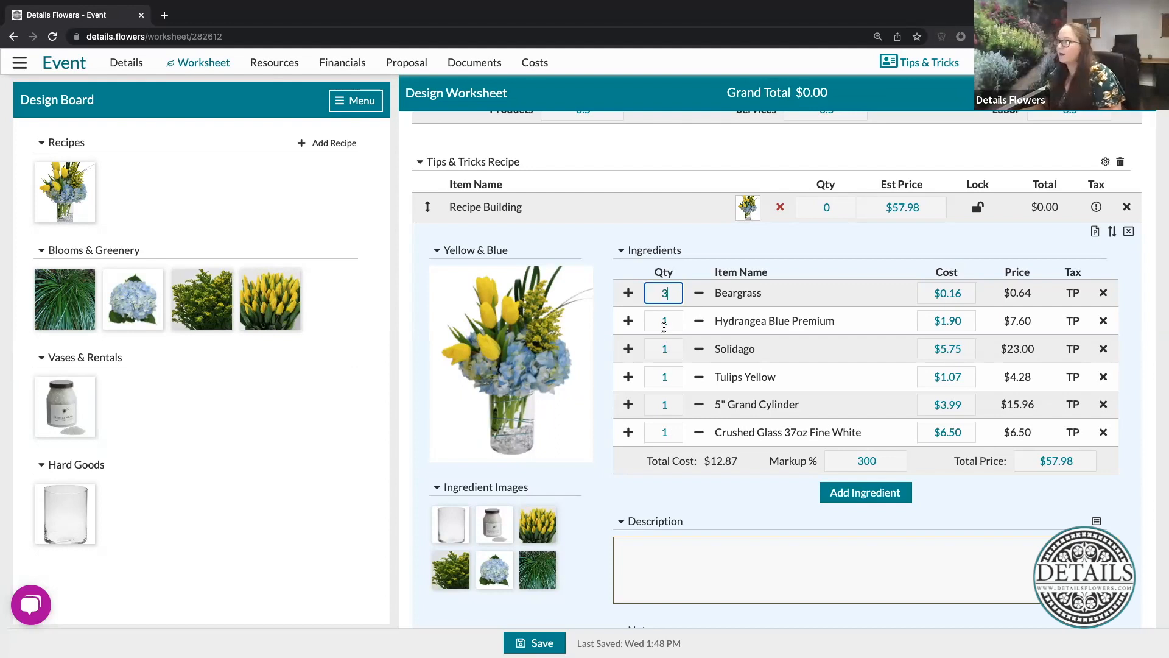
click(655, 334)
text(2)
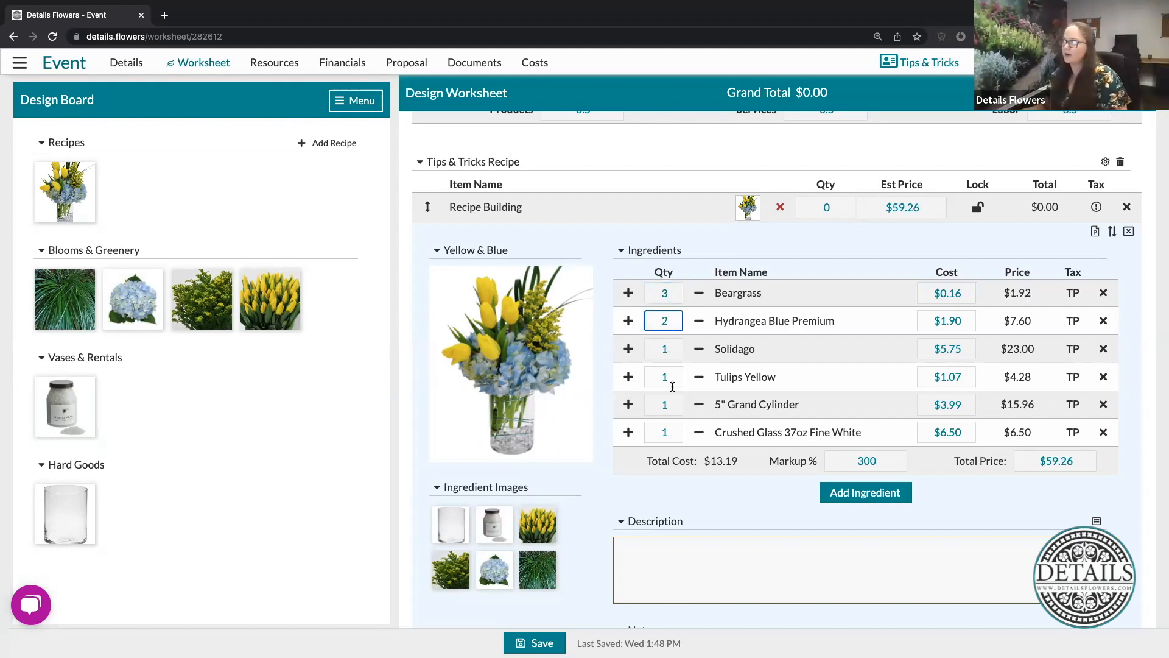
click(673, 345)
text(2)
click(668, 374)
text(5)
- Keep the 5" Grand Cylinder quantity at 1 and set the Crushed Glass 37oz Fine White quantity to 0.03
click(666, 404)
key(Tab)
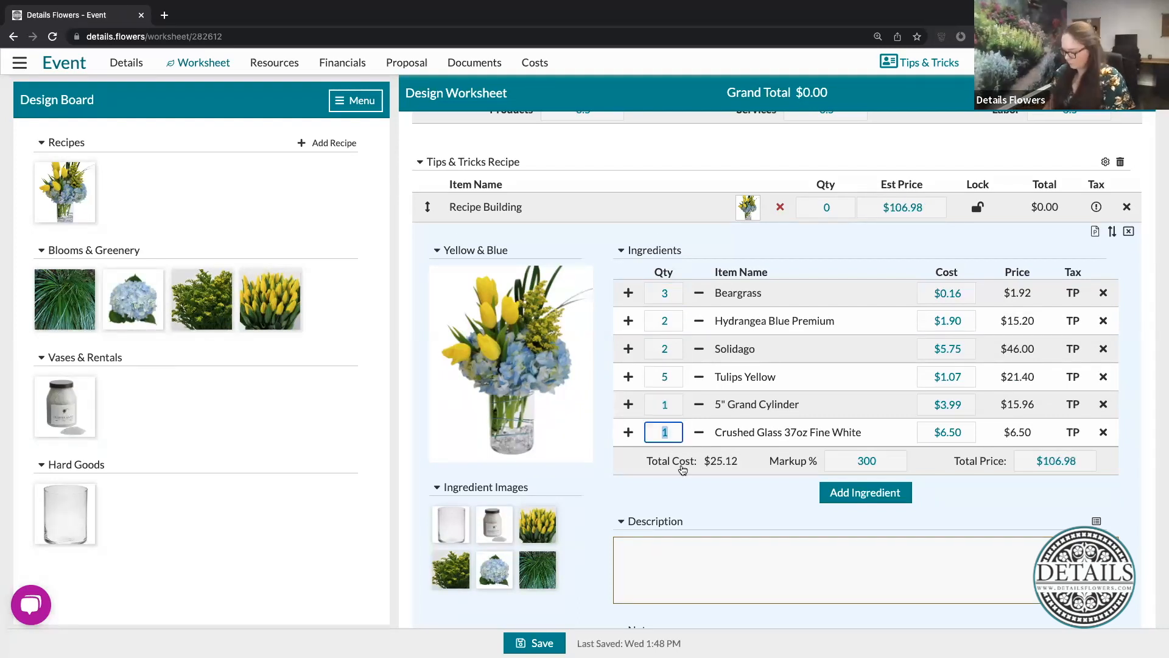
text(0.03)
click(687, 455)
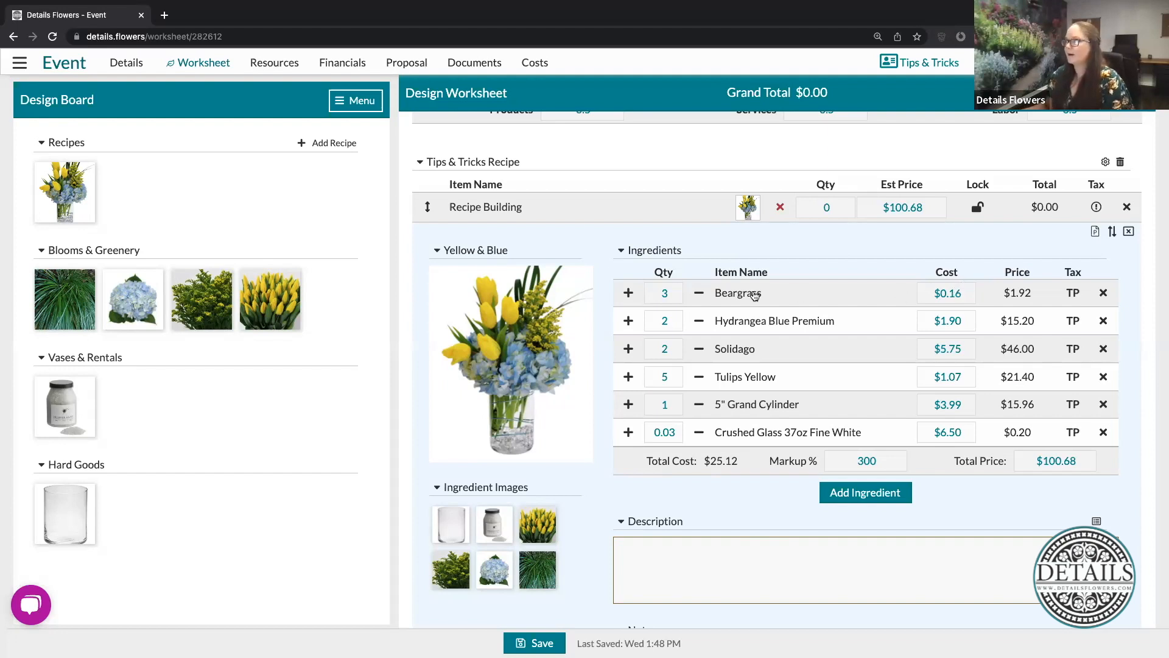
- Check the Beargrass cost and marked-up price, along with the Yellow & Blue recipe's total price
click(967, 291)
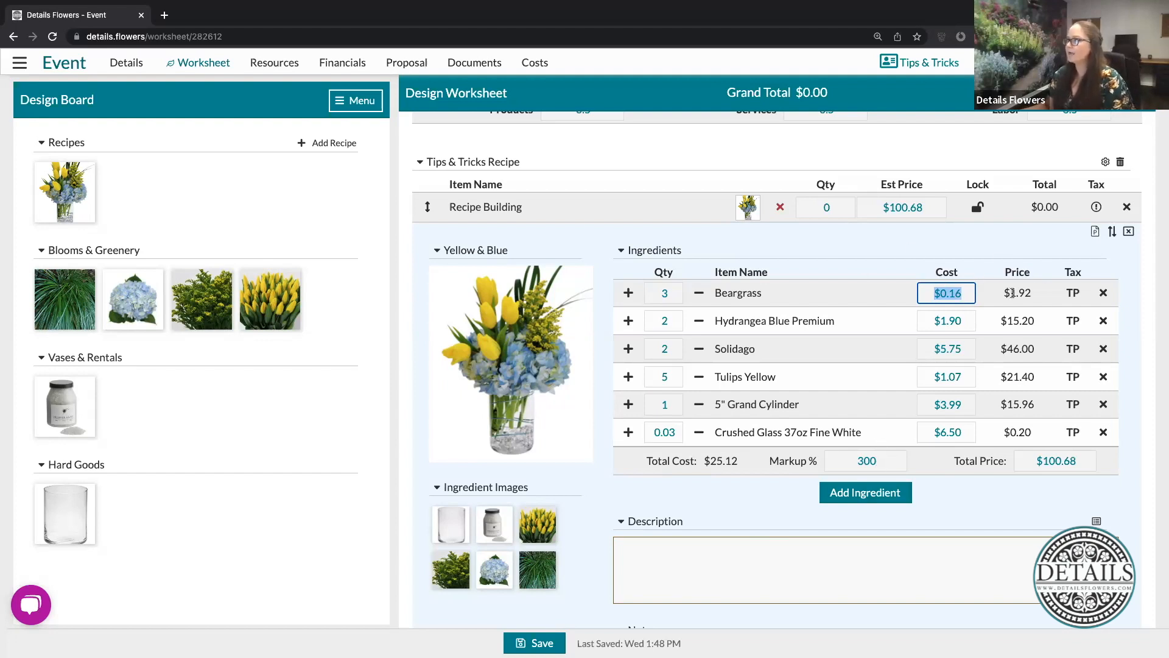
drag(998, 294, 1035, 297)
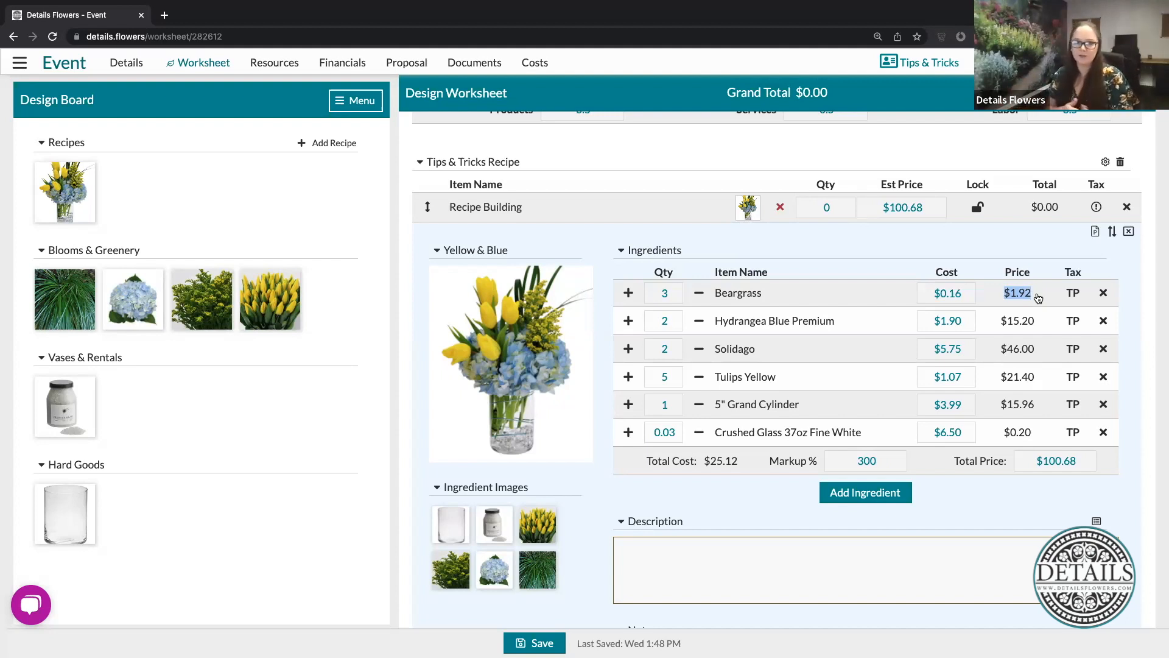
click(1005, 235)
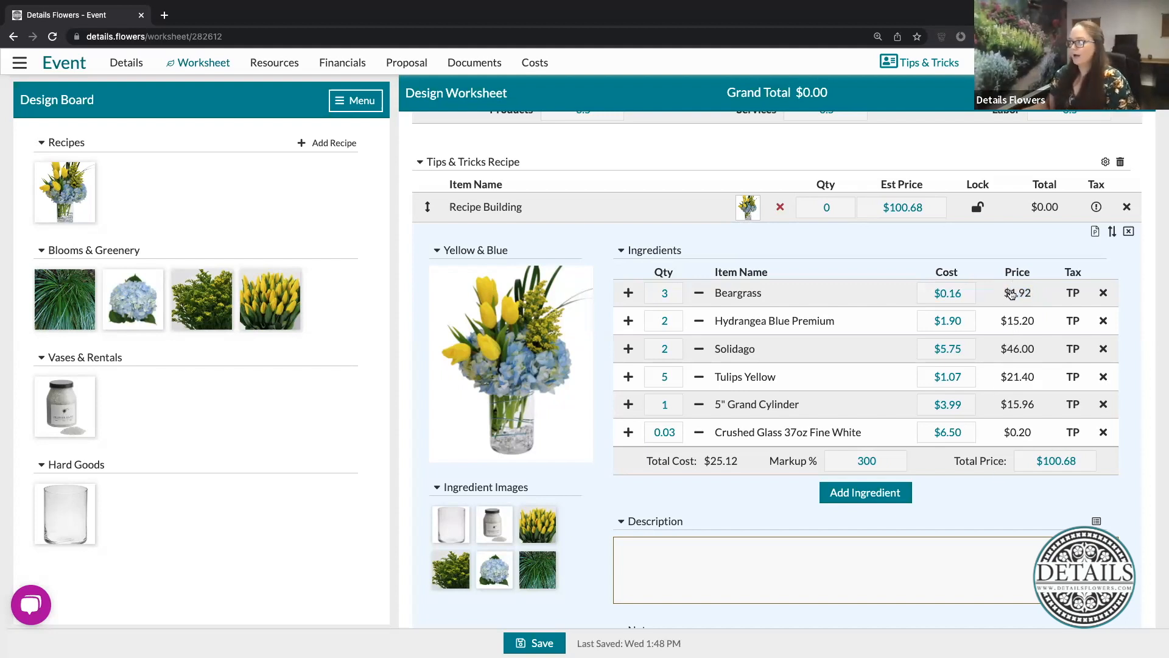
click(1037, 460)
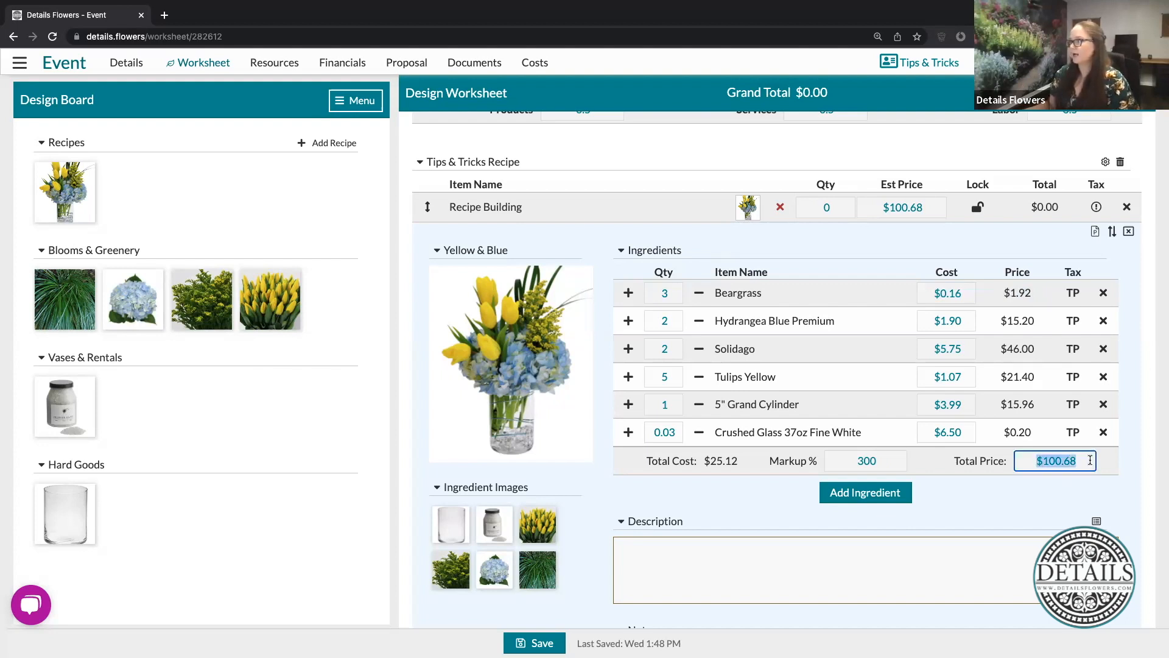
click(993, 500)
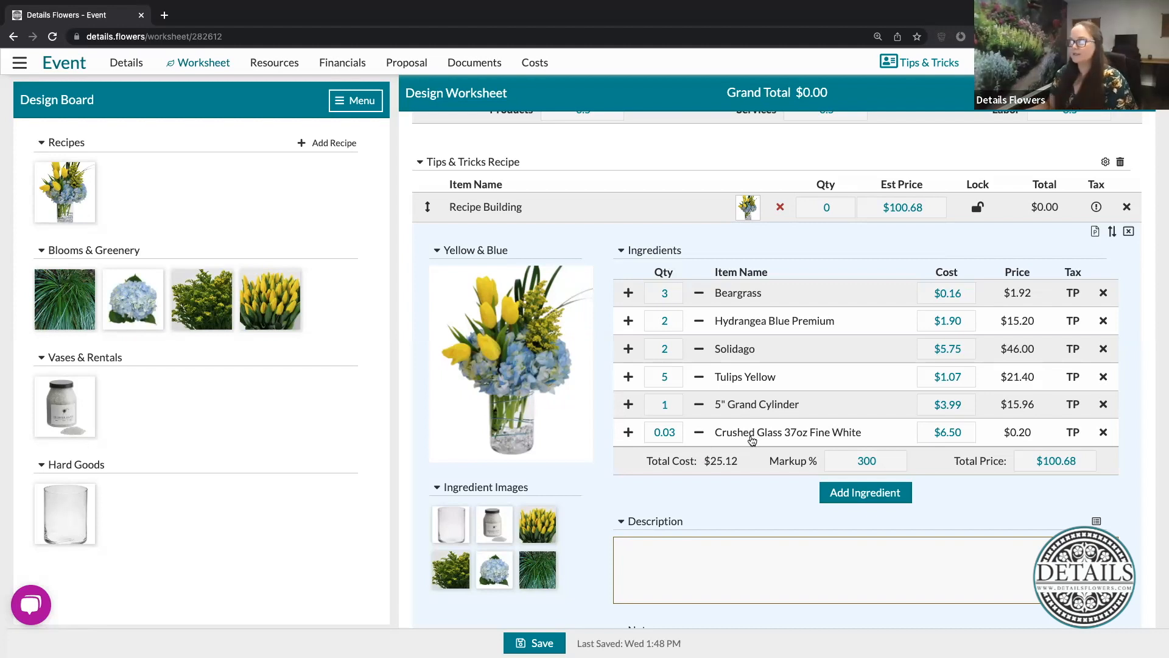
- Set the cost of Hydrangea Blue Premium to $2.00 in the Yellow & Blue recipe
click(964, 293)
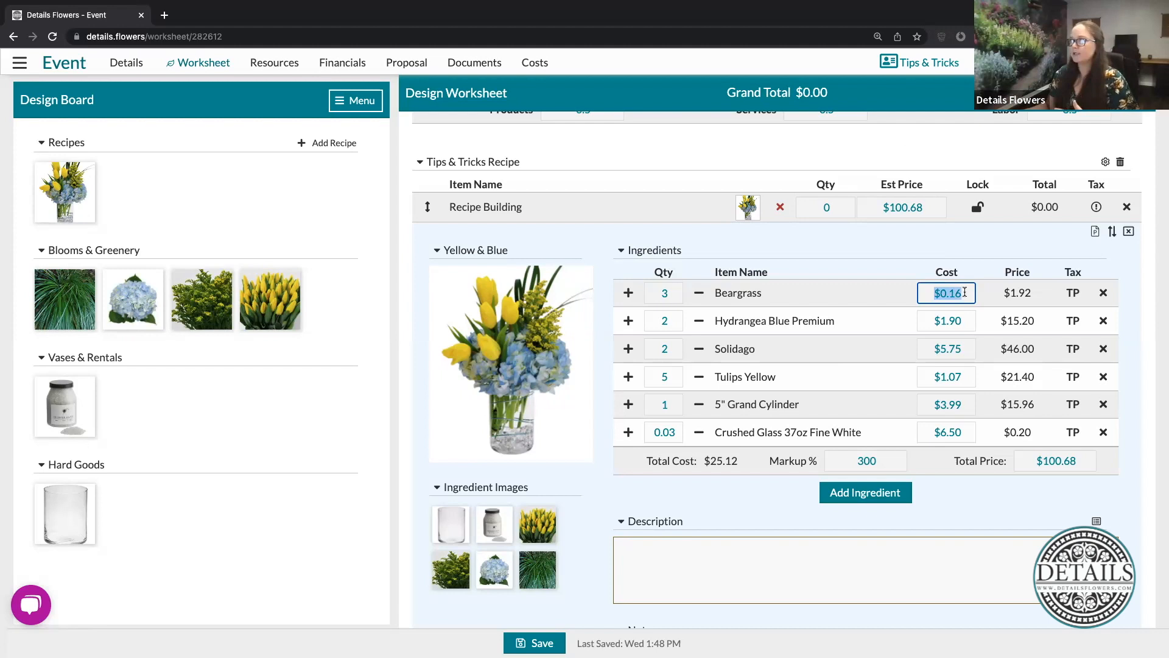
click(964, 321)
click(965, 351)
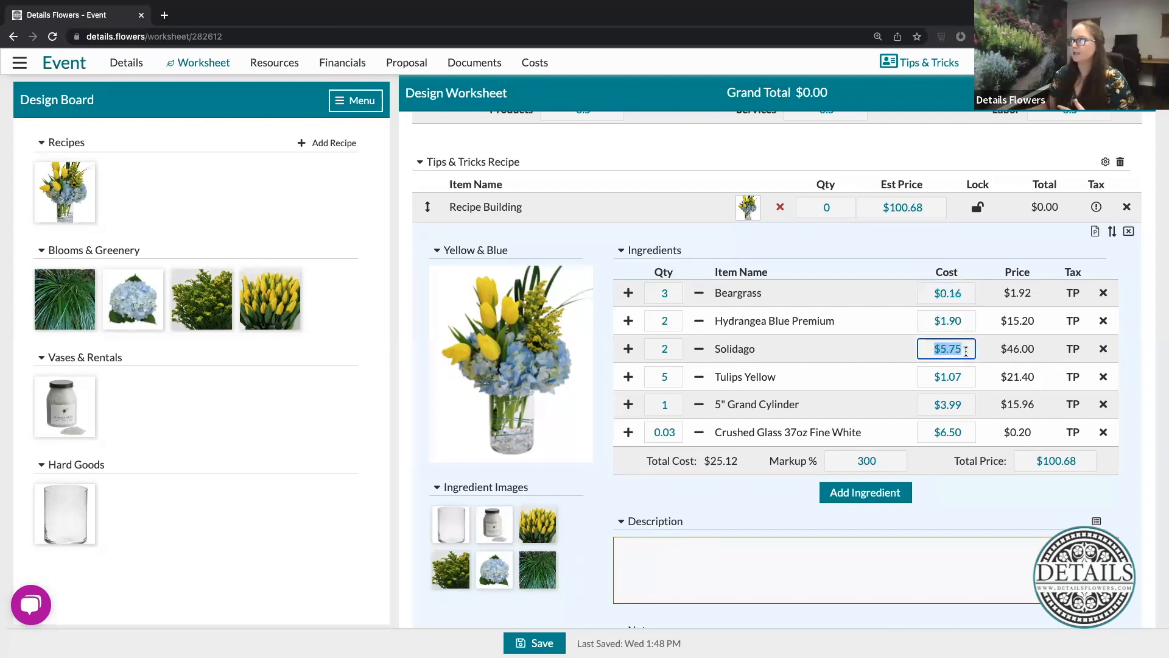
click(964, 315)
text(2.00)
click(967, 248)
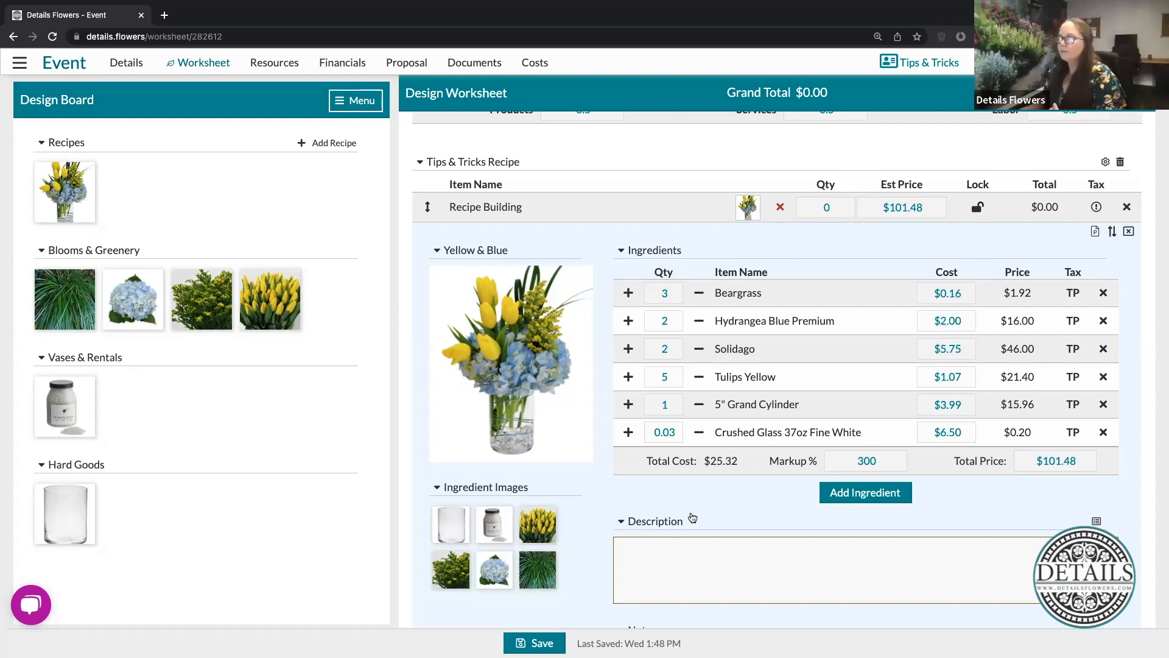
- Look over the Yellow & Blue recipe's Description and Notes fields without entering any text
scroll(691, 517, down, 3)
click(736, 467)
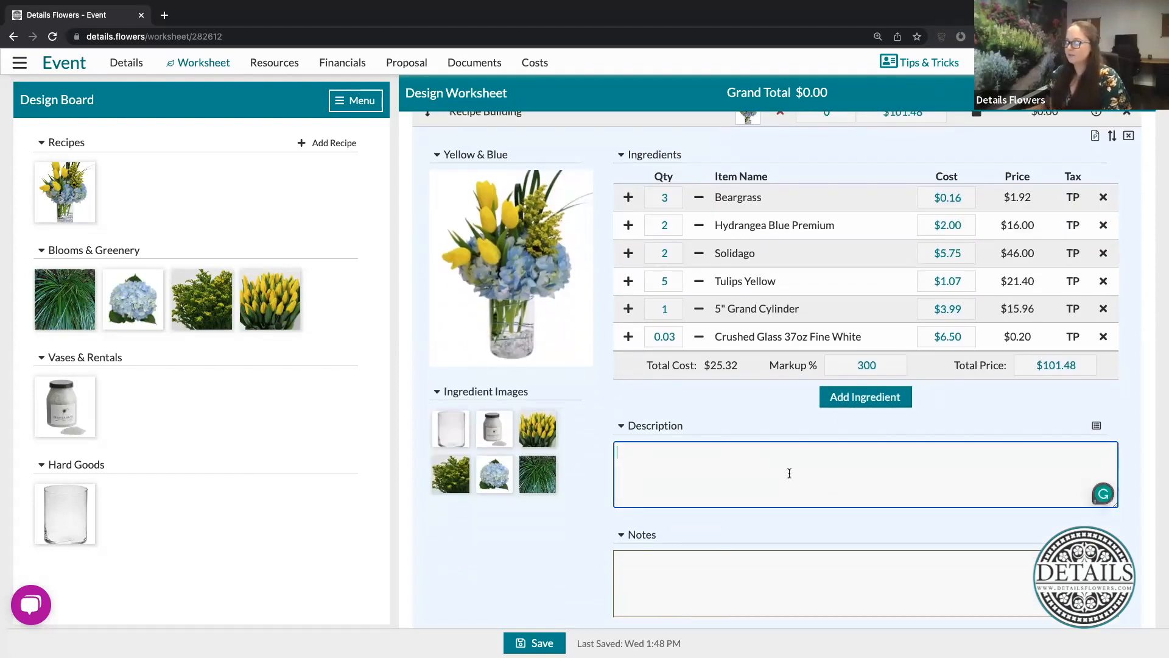
click(737, 589)
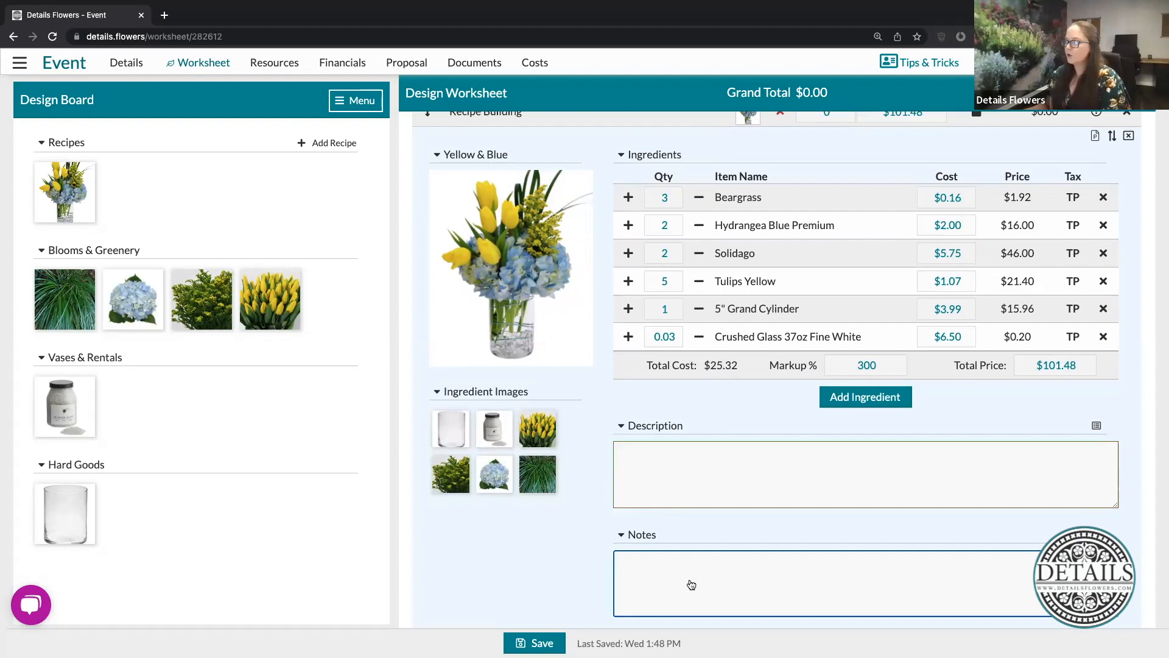
click(721, 470)
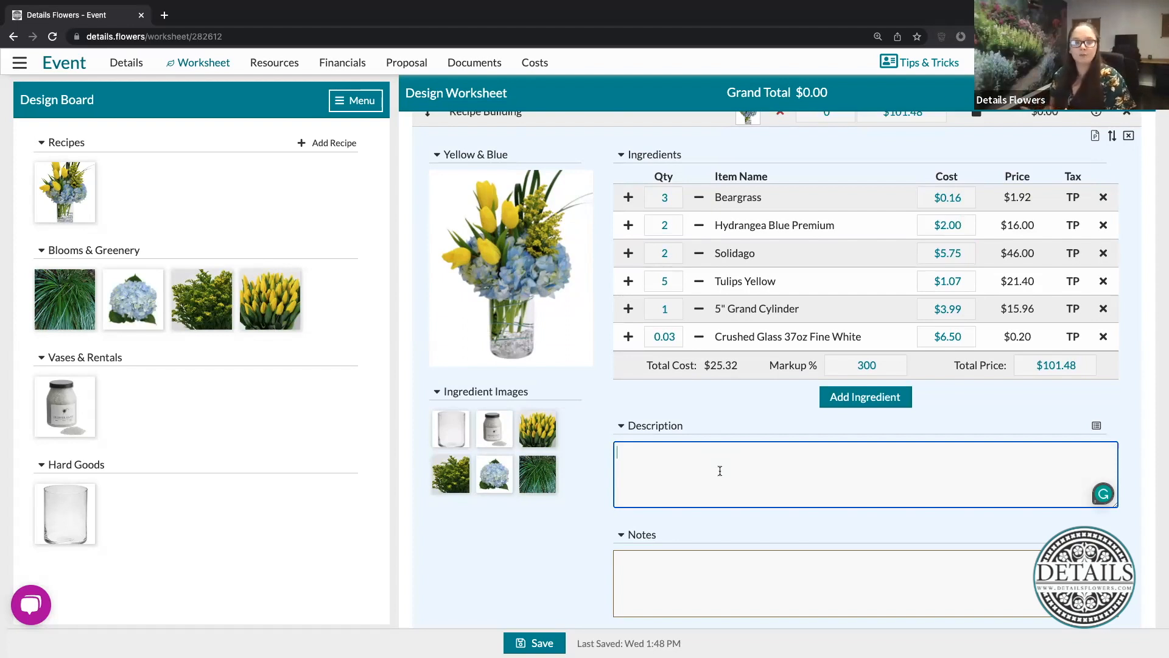
click(696, 578)
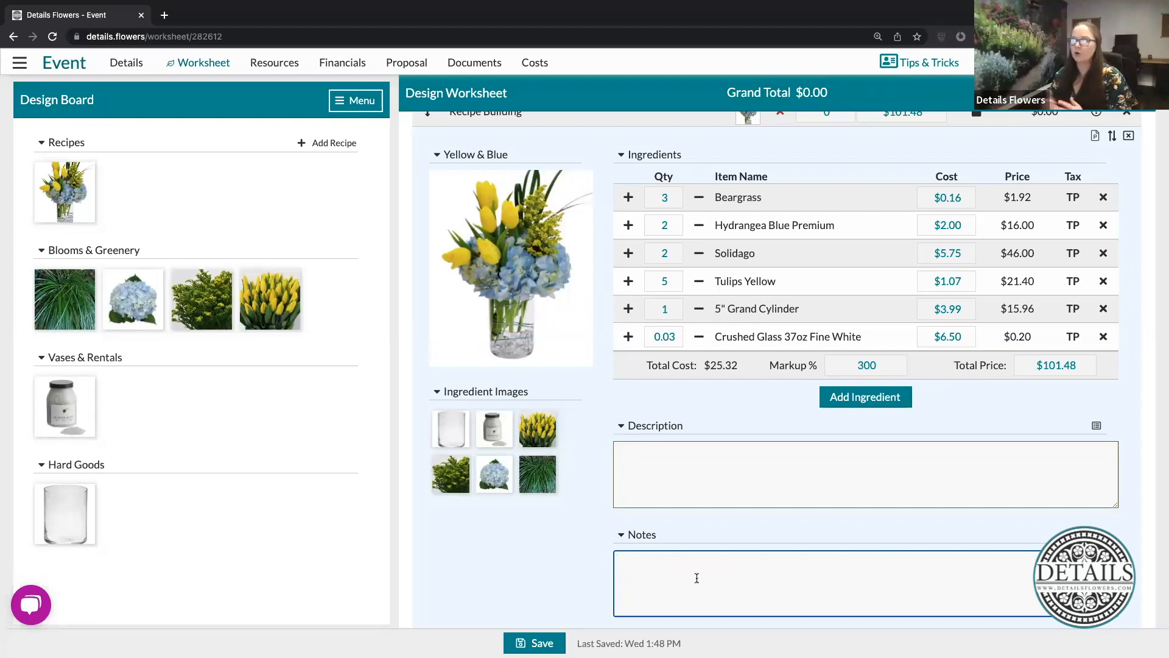
click(752, 418)
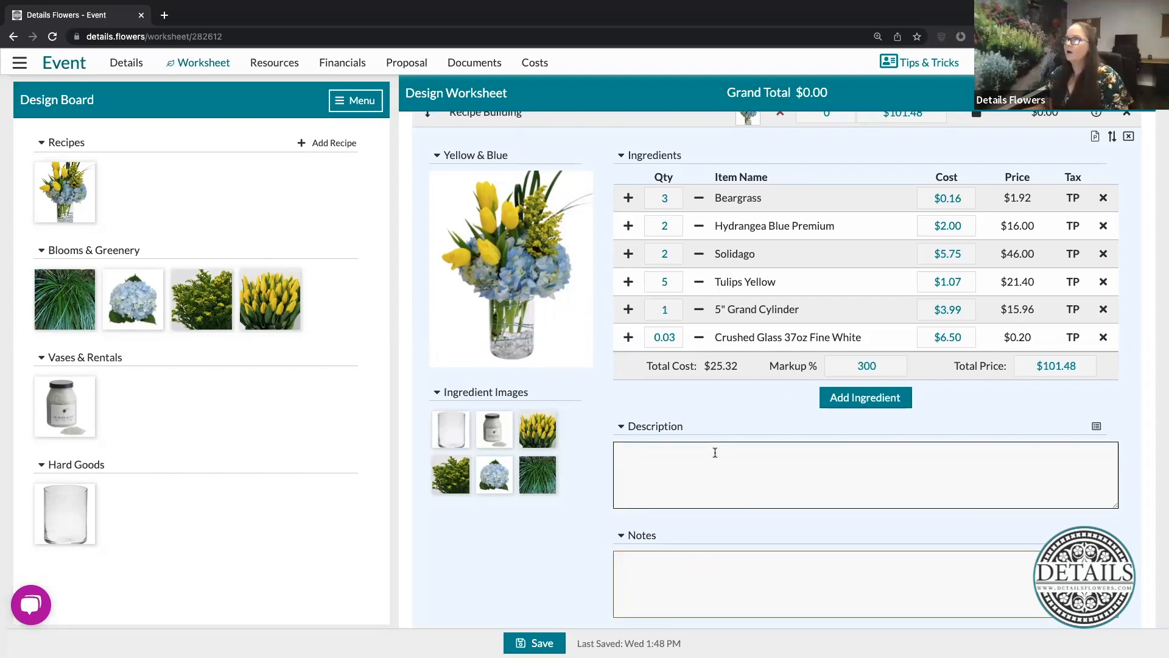
scroll(730, 438, up, 3)
scroll(736, 412, down, 1)
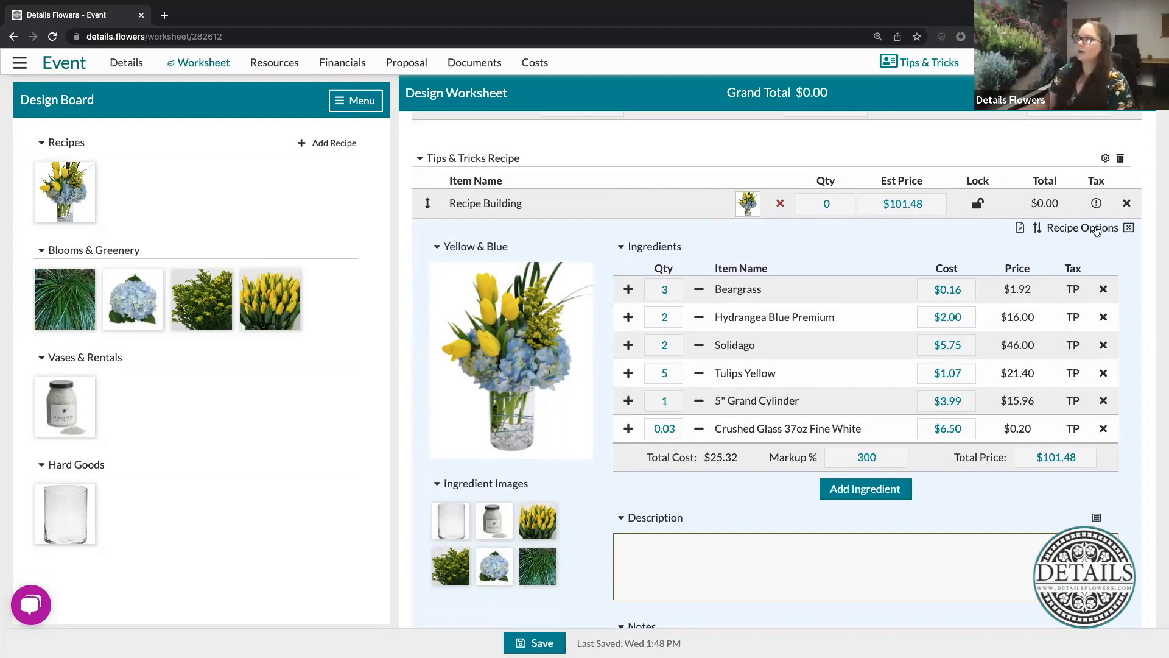
- Update the related gallery recipe with the changes made to Yellow & Blue in the worksheet
click(1099, 230)
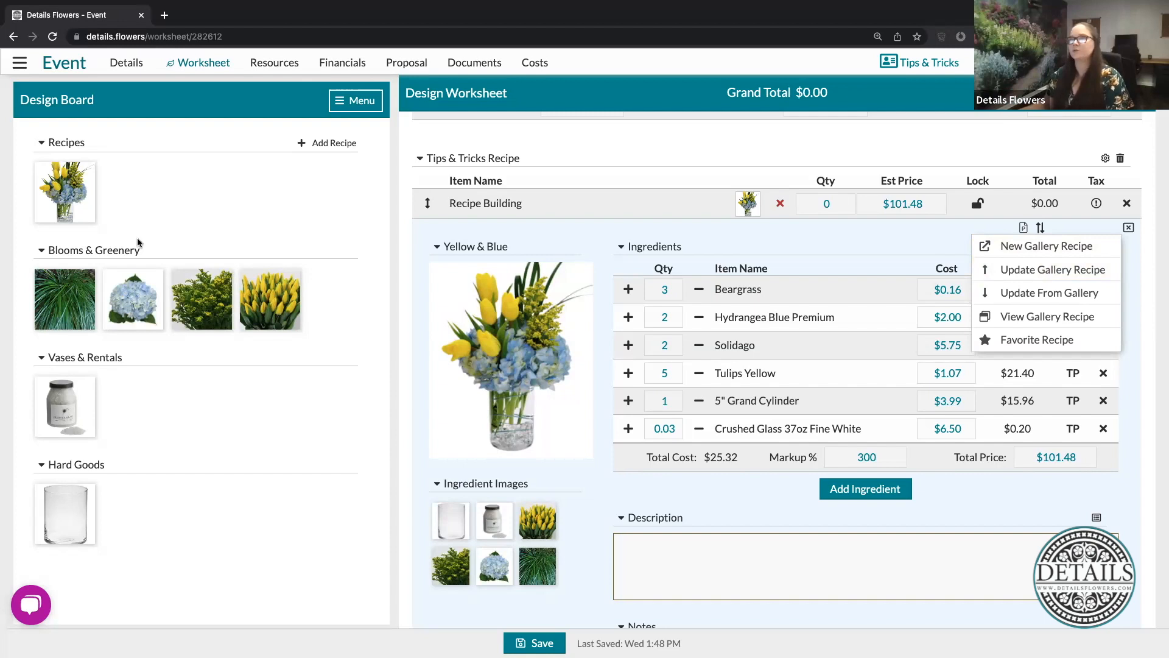
click(1049, 275)
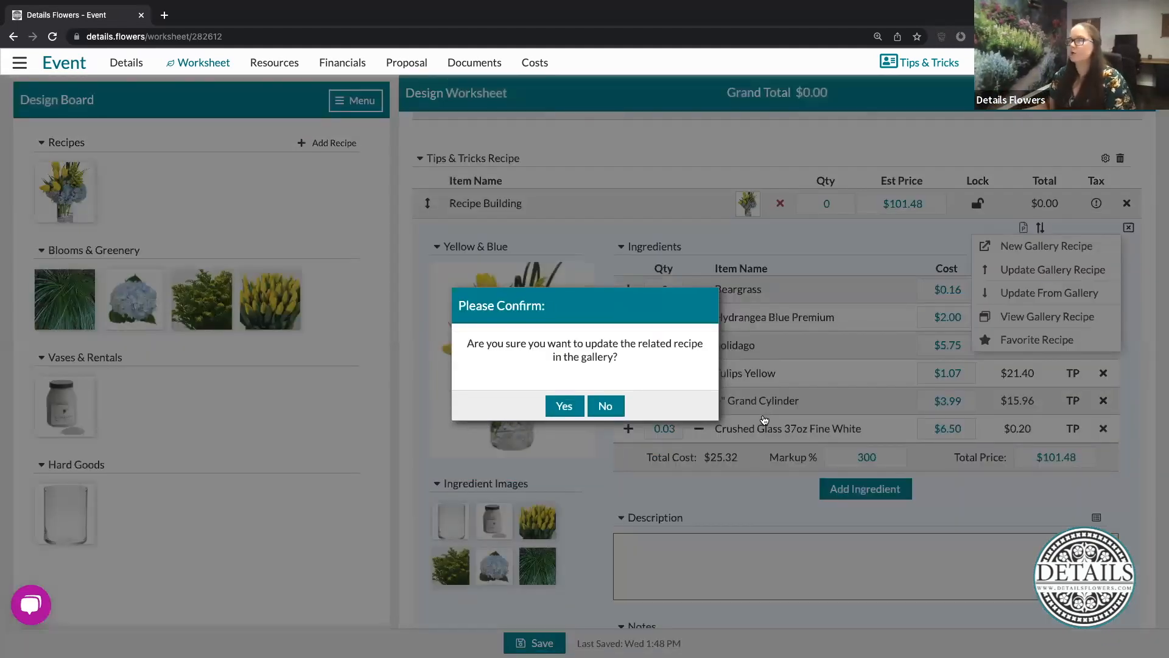
click(571, 403)
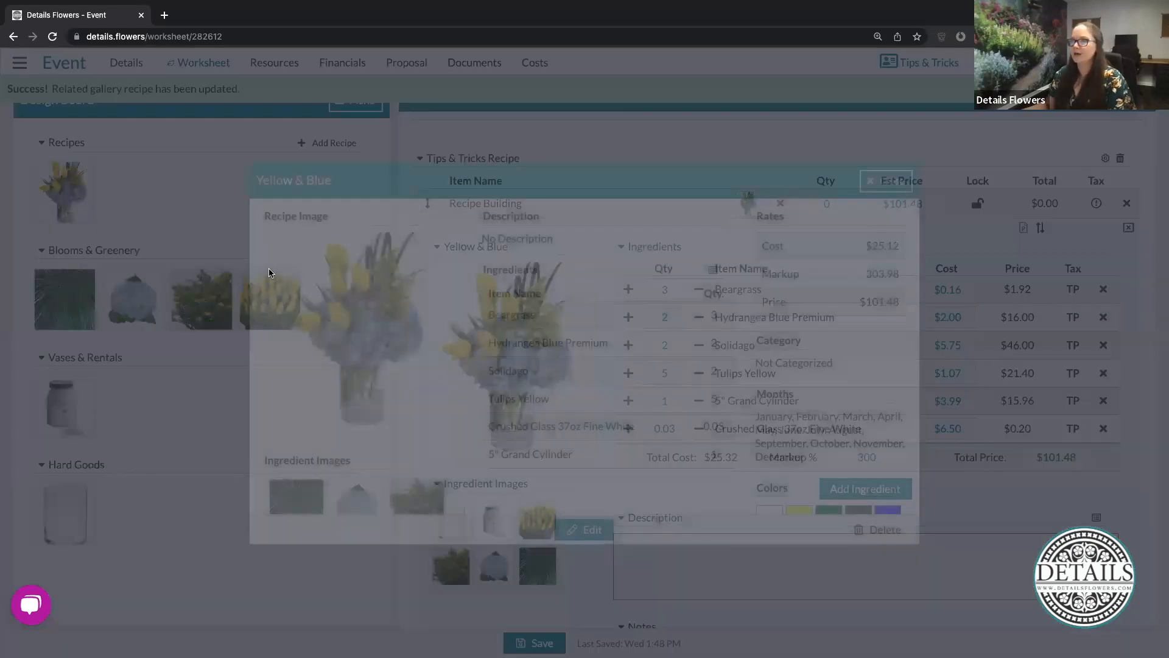
- Review the Yellow & Blue gallery recipe's ingredients, quantities, rates and other details, and close it
scroll(660, 456, down, 2)
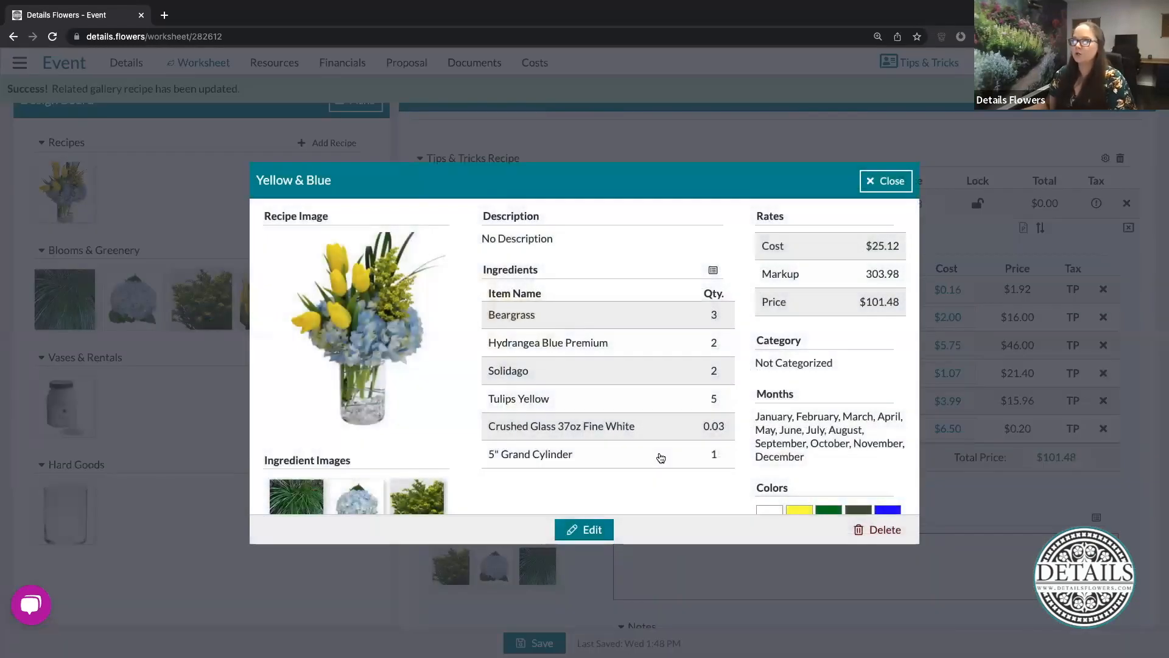
scroll(661, 458, down, 2)
scroll(661, 458, up, 1)
scroll(661, 458, up, 3)
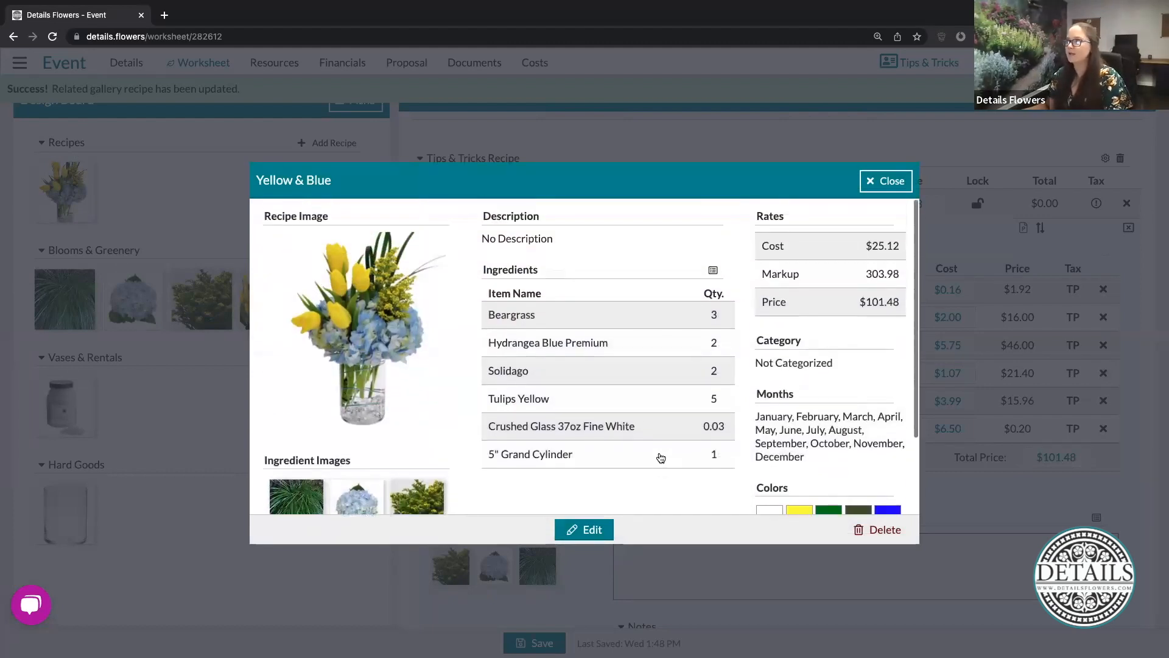
click(901, 181)
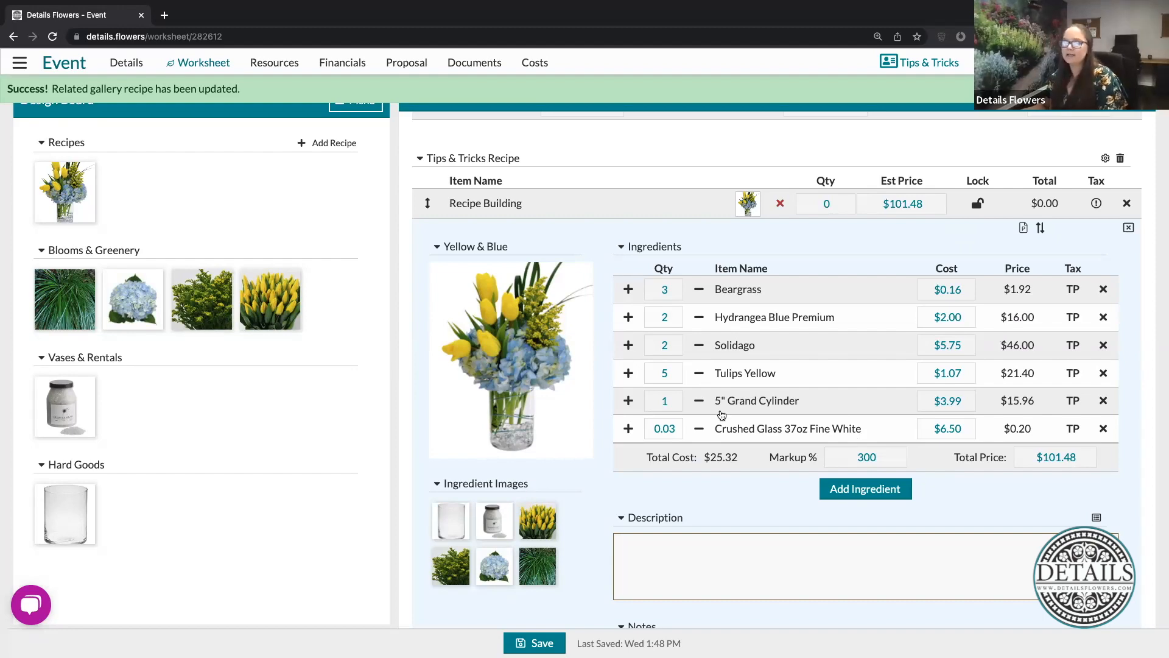
- Add a new row below the Yellow & Blue recipe and name it 2nd Version
scroll(721, 414, down, 6)
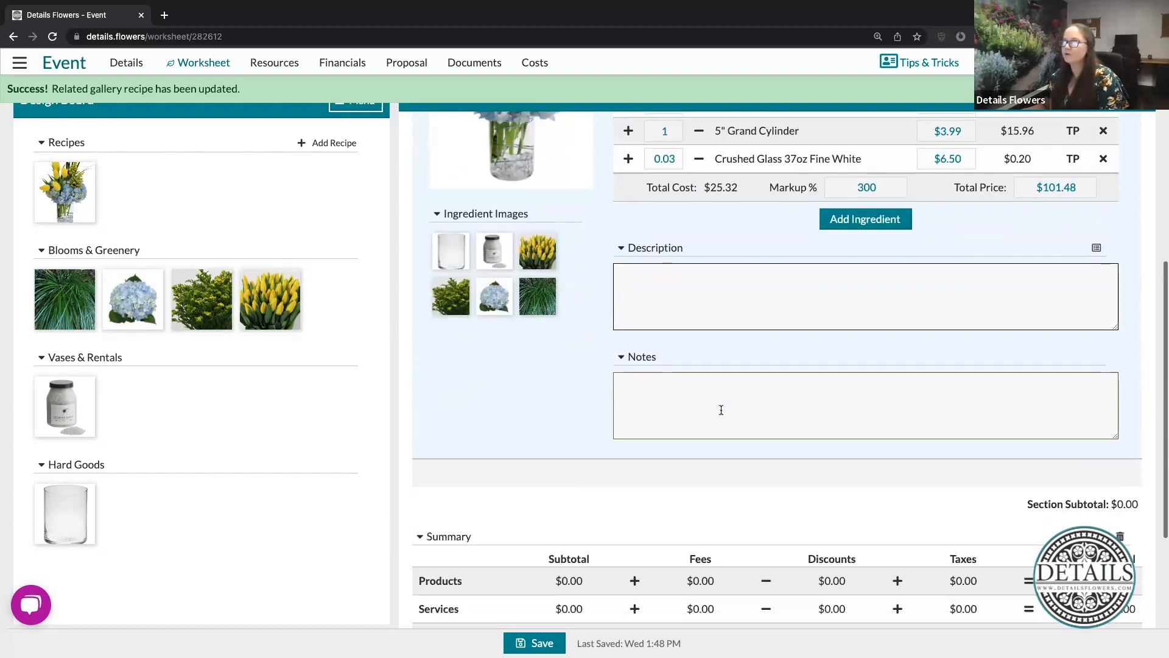
scroll(721, 410, down, 1)
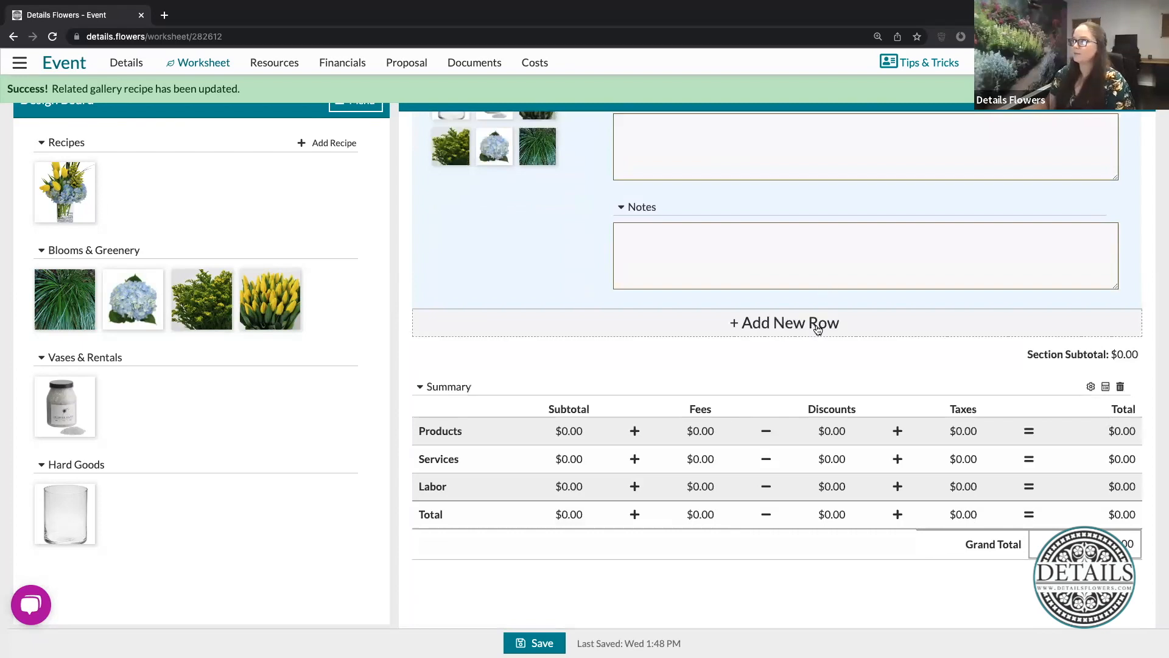
click(816, 324)
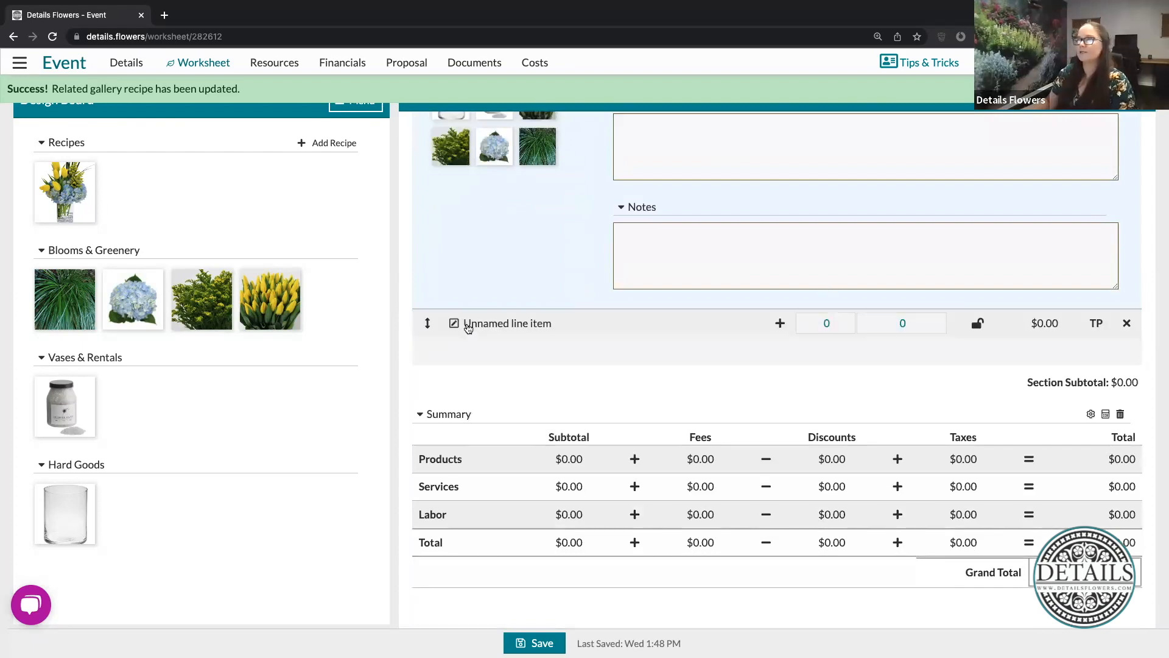
click(467, 324)
drag(556, 321, 440, 324)
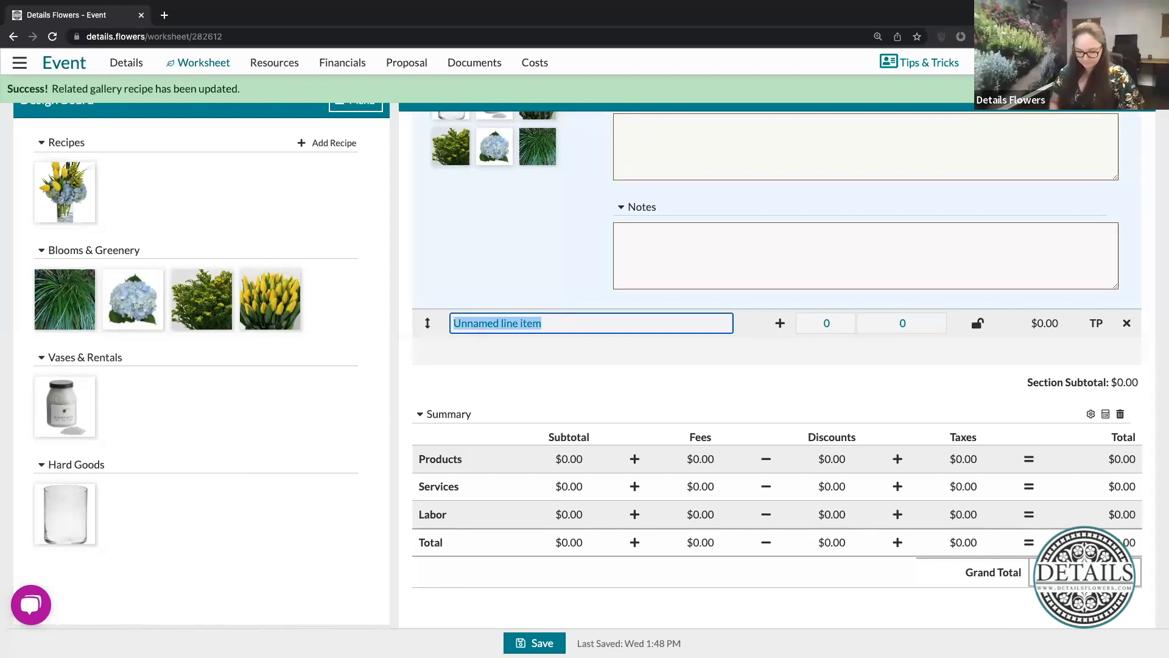
text(2nd Version)
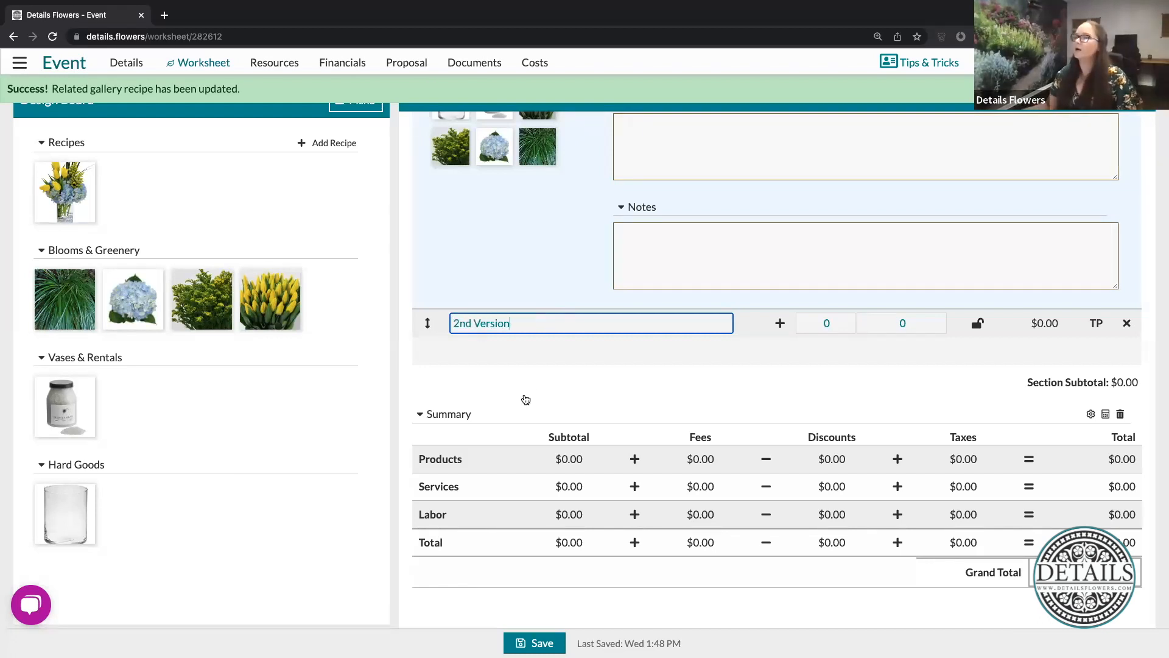
key(Return)
- Add the Yellow & Blue recipe from the Design Board to the 2nd Version row
drag(66, 186, 736, 308)
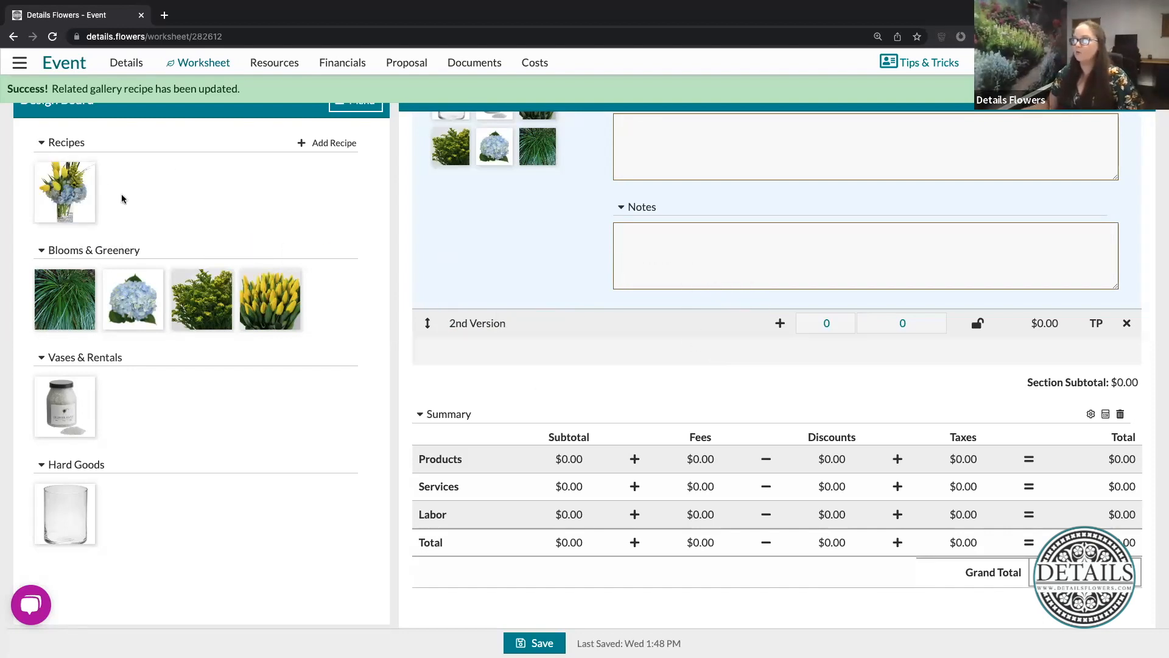
drag(74, 188, 746, 316)
scroll(804, 468, down, 2)
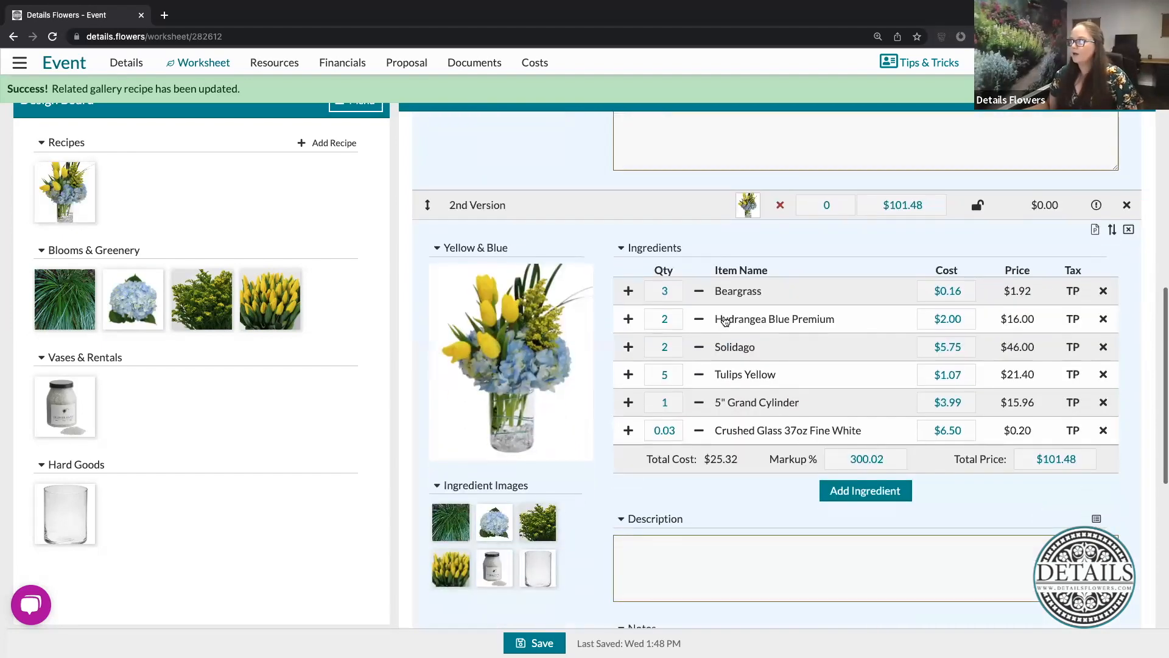
- Set the 2nd Version recipe's quantities to 4 Tulips Yellow, 3 Solidago and 2 Beargrass
click(668, 291)
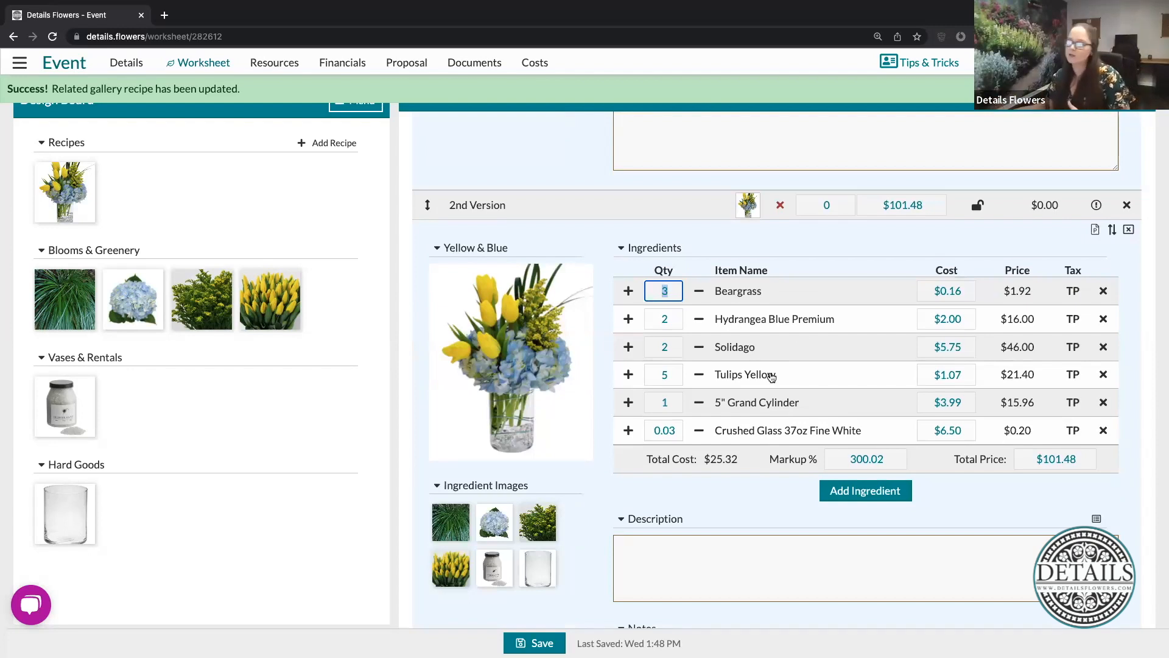
click(672, 372)
text(4)
click(673, 346)
text(2)
key(BackSpace)
text(3)
click(678, 292)
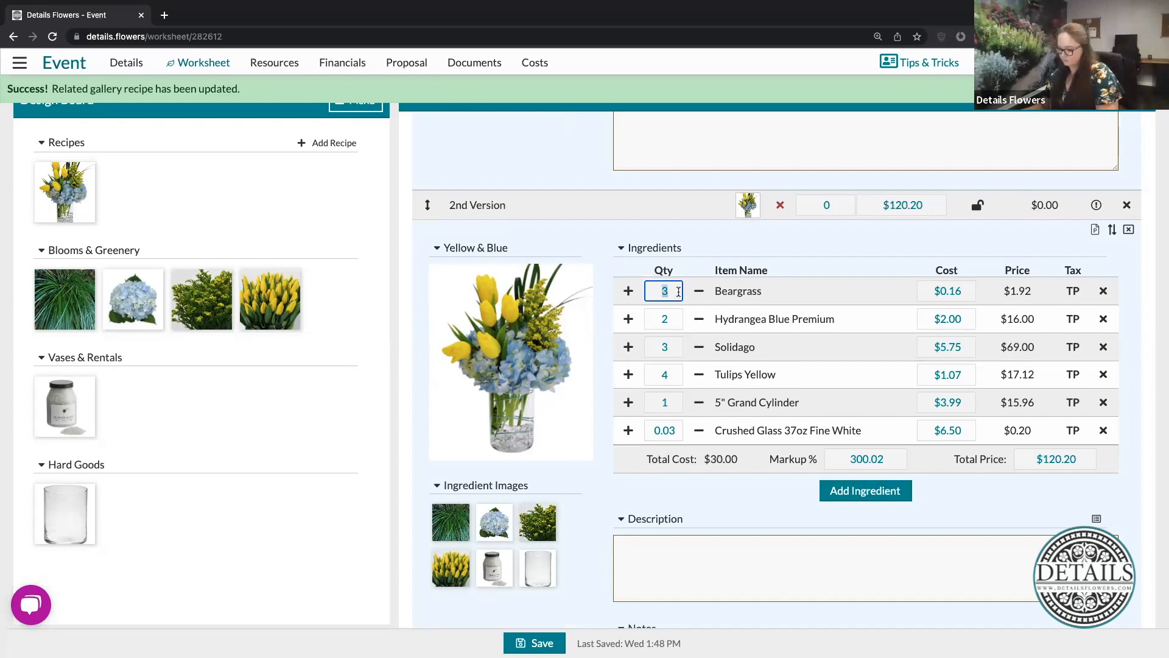
text(2)
click(774, 502)
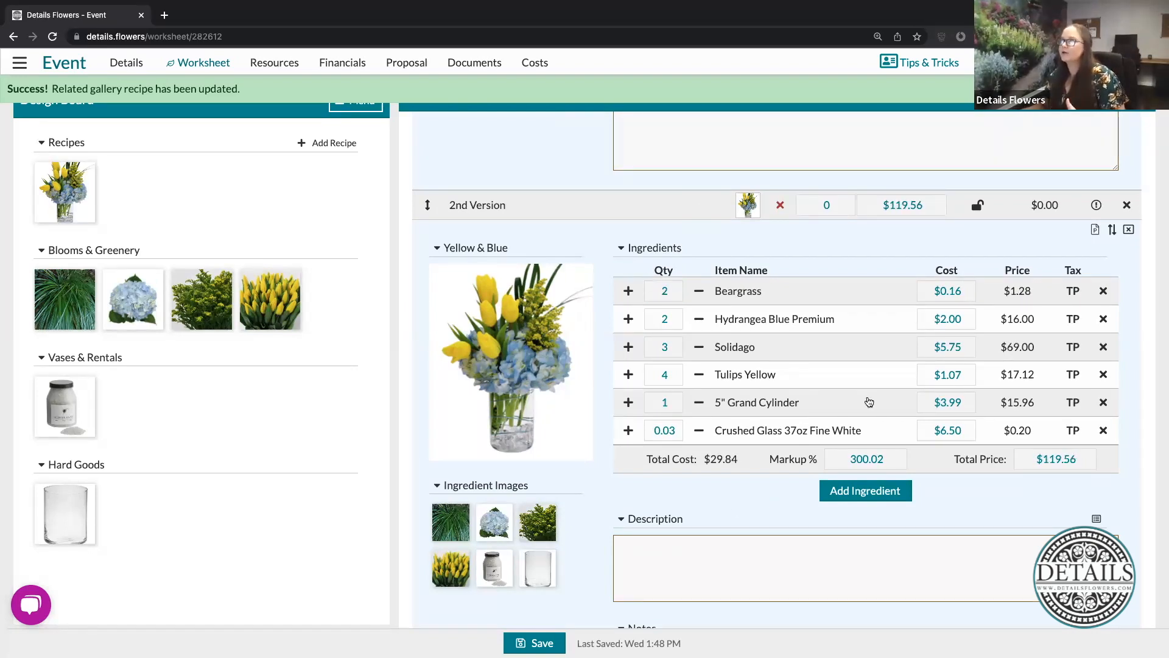
- Create a new gallery recipe from the modified recipe in the 2nd Version row
click(1110, 232)
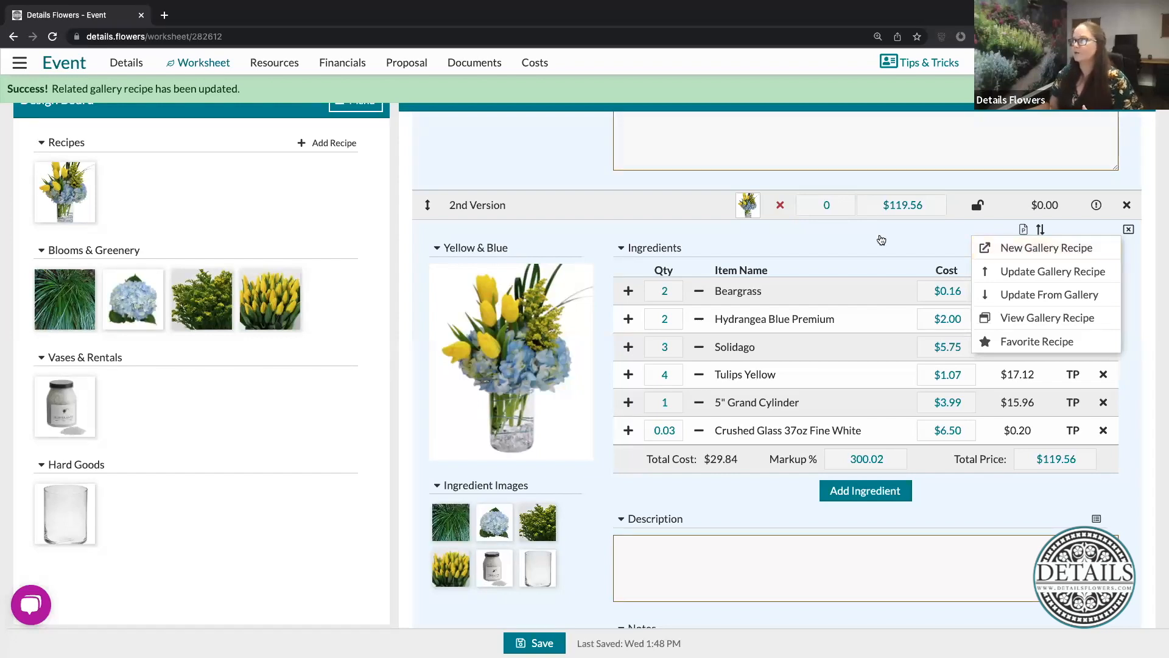
click(1033, 250)
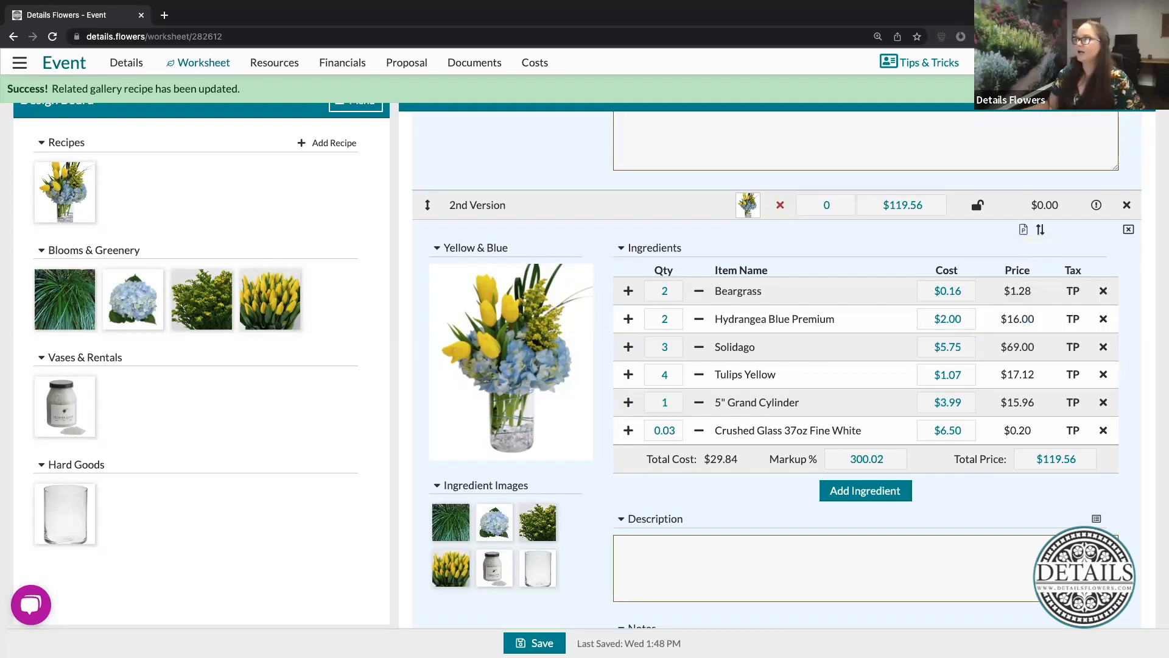
- Favorite the 2nd Version recipe, then add that favorited recipe from the Design Board to a new row below it and collapse its details
click(1042, 231)
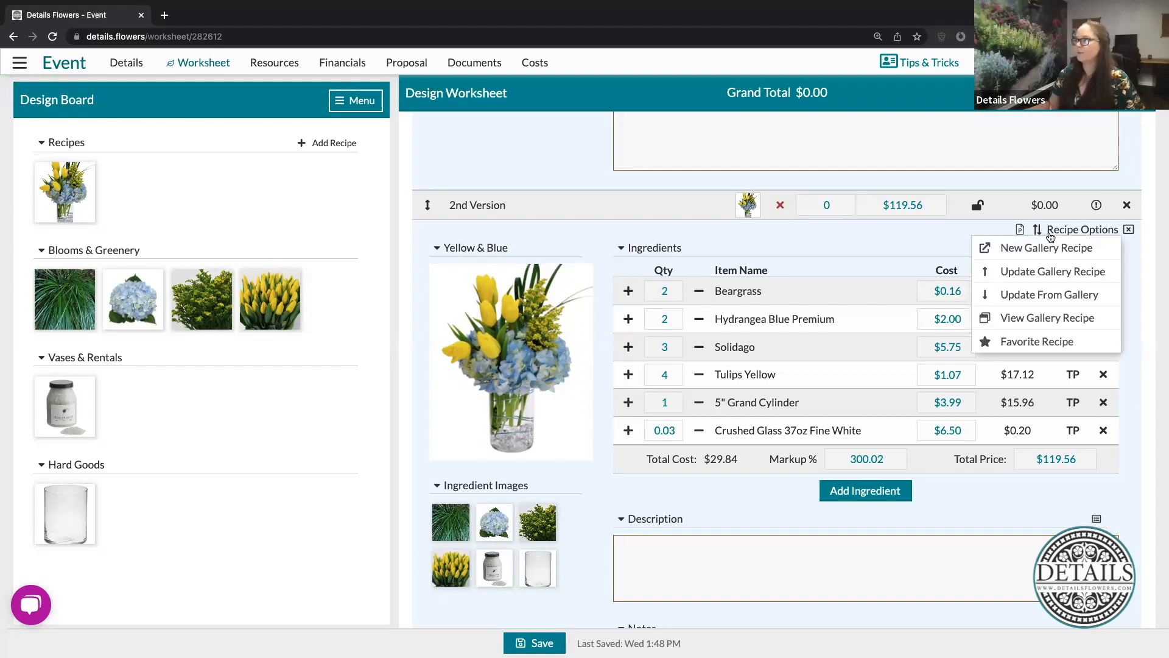
click(1038, 342)
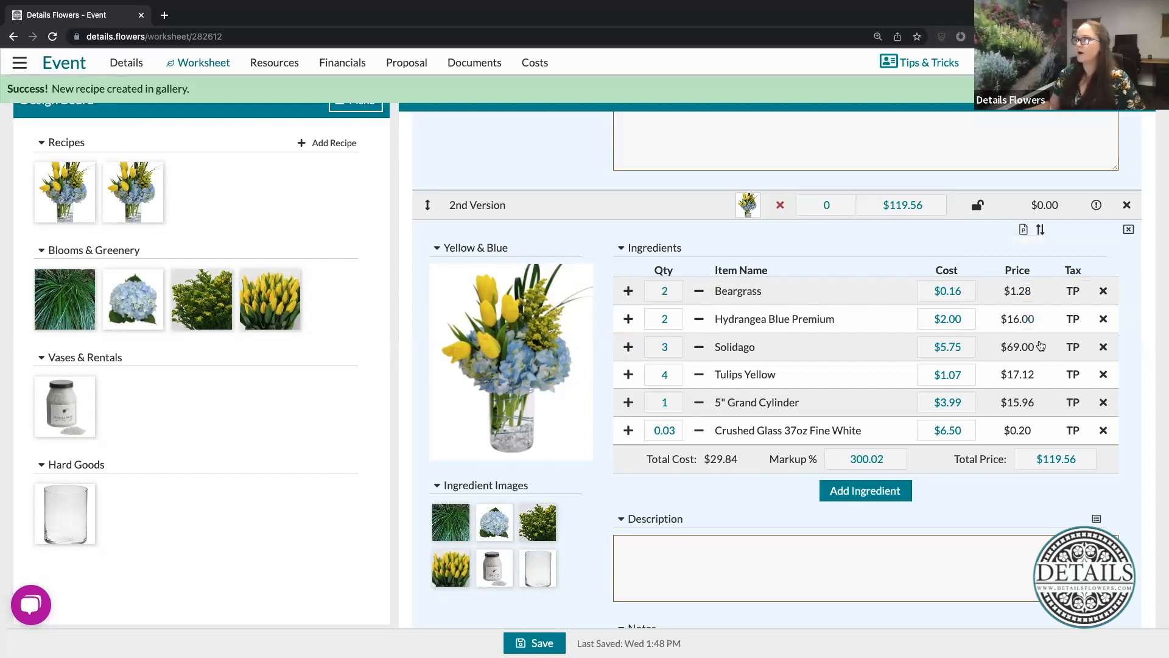
scroll(767, 372, down, 5)
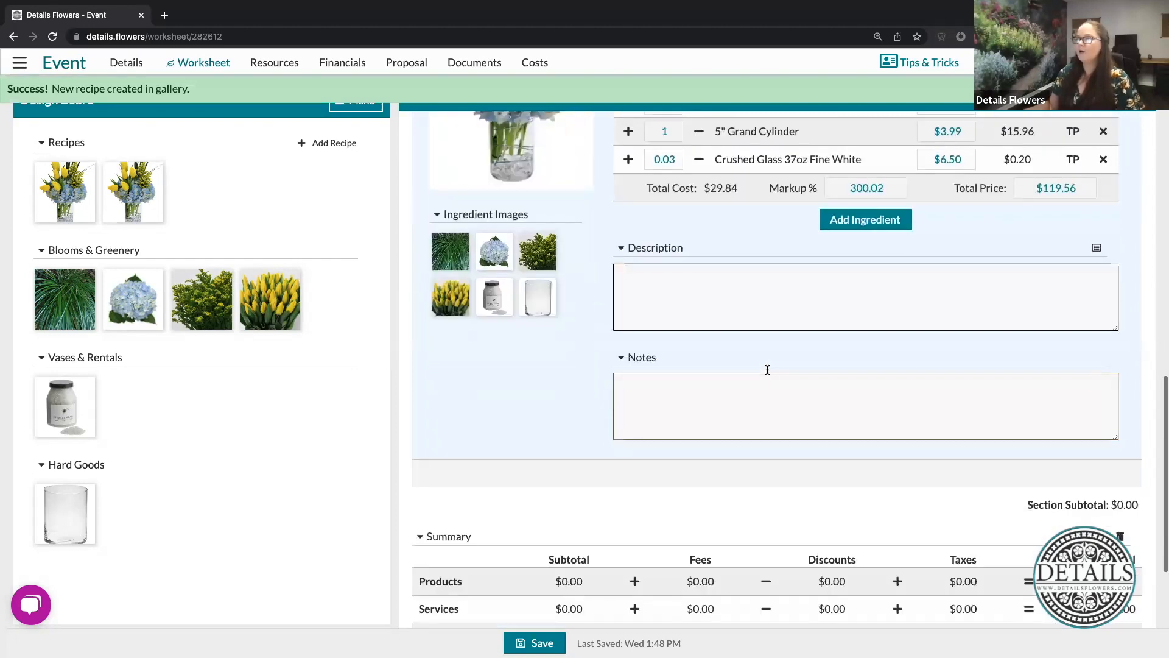
click(856, 468)
drag(132, 192, 760, 470)
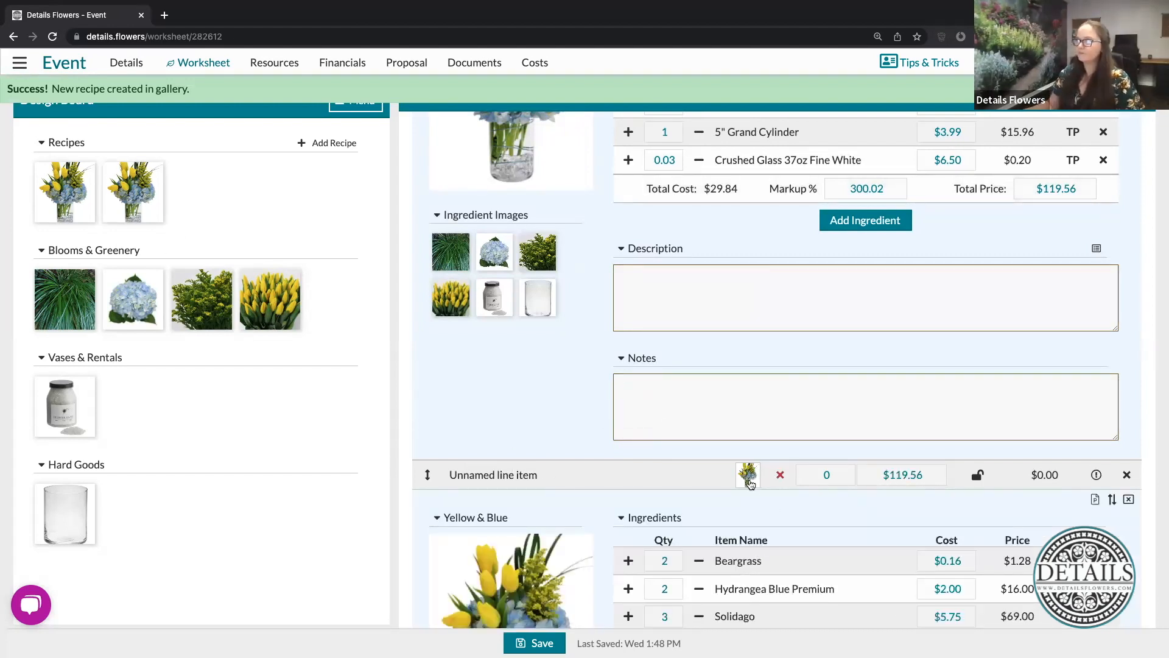
click(749, 478)
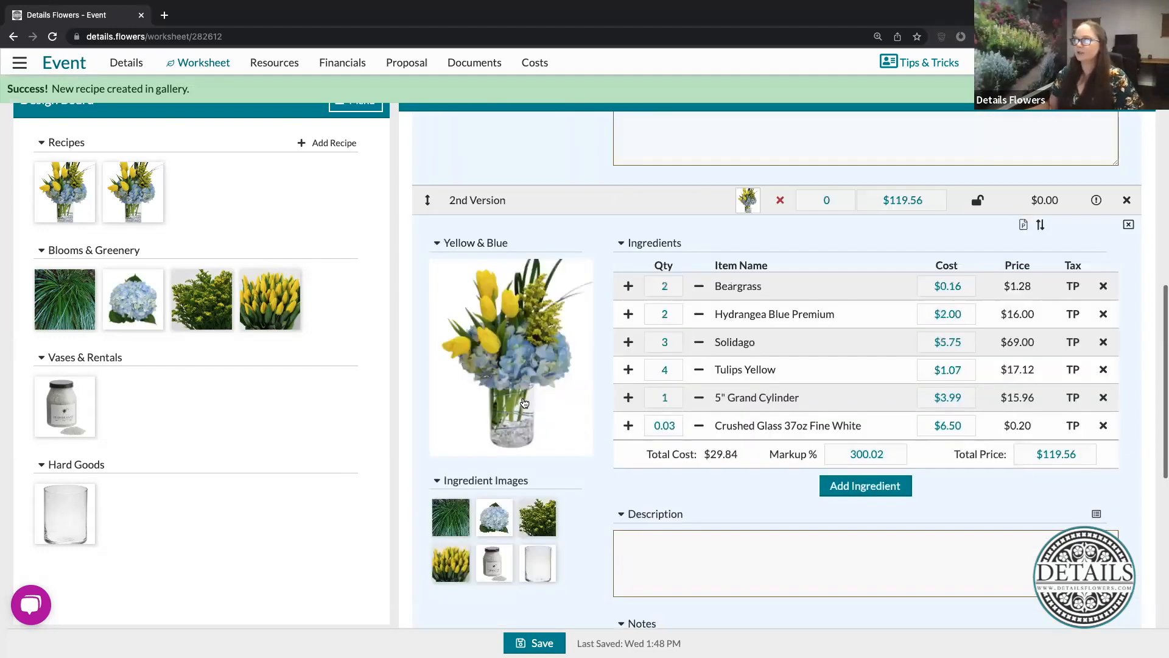
- Add another row at the end of the Tips & Tricks Recipe section and create a blank recipe in it
scroll(777, 366, up, 4)
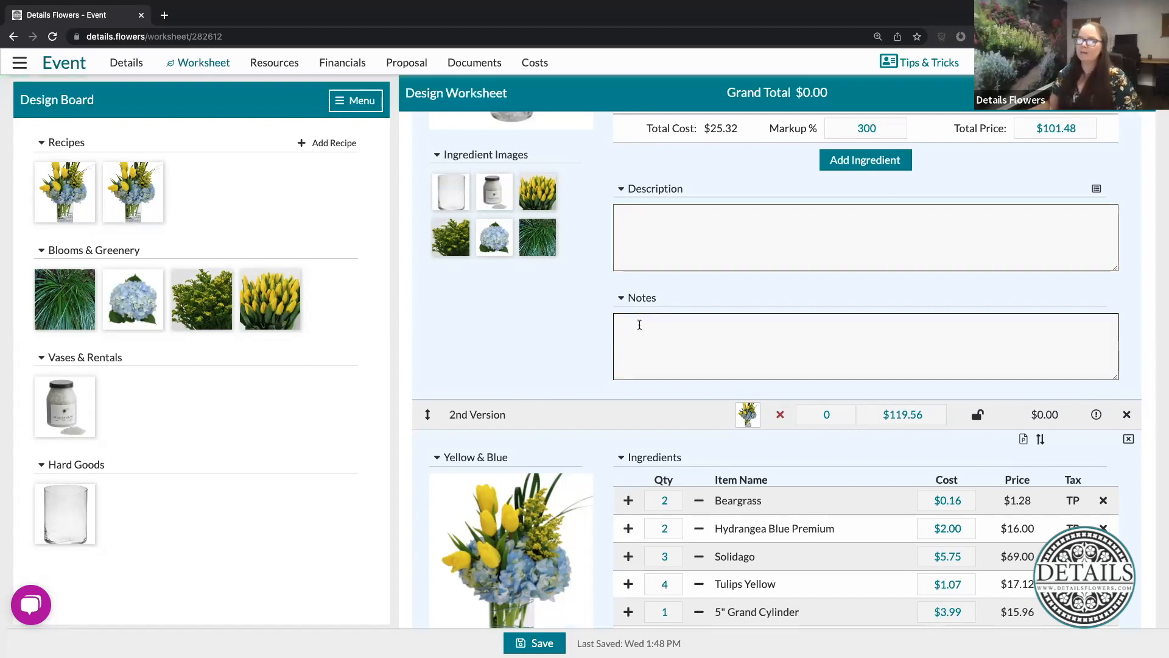
scroll(639, 325, down, 2)
scroll(639, 325, down, 8)
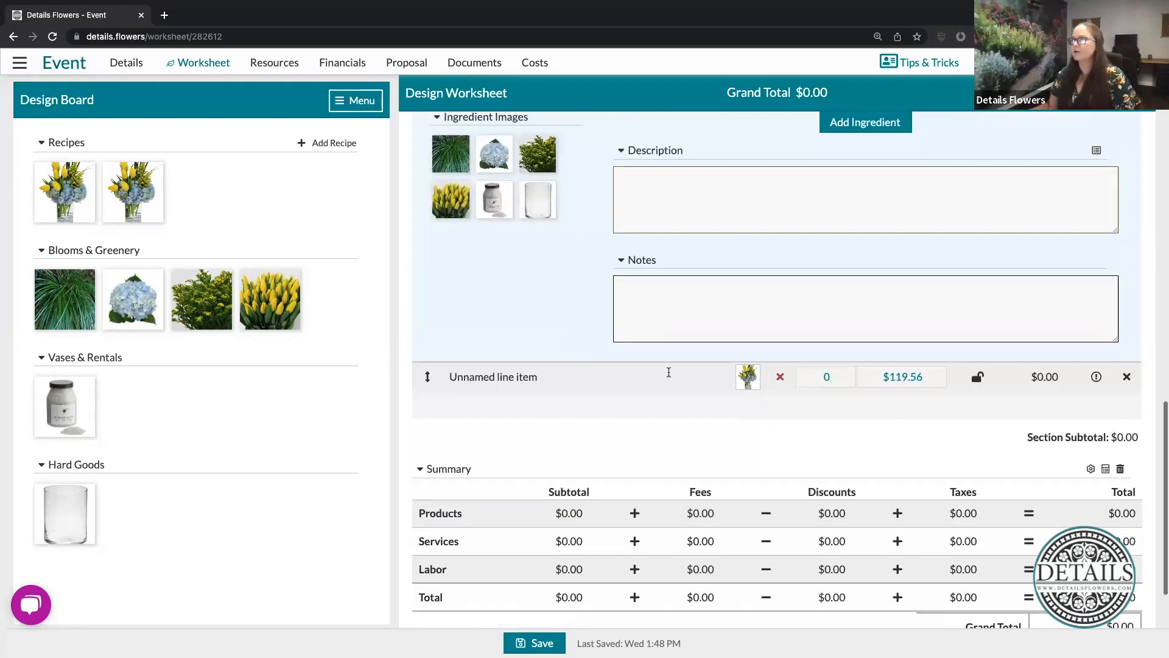
click(778, 405)
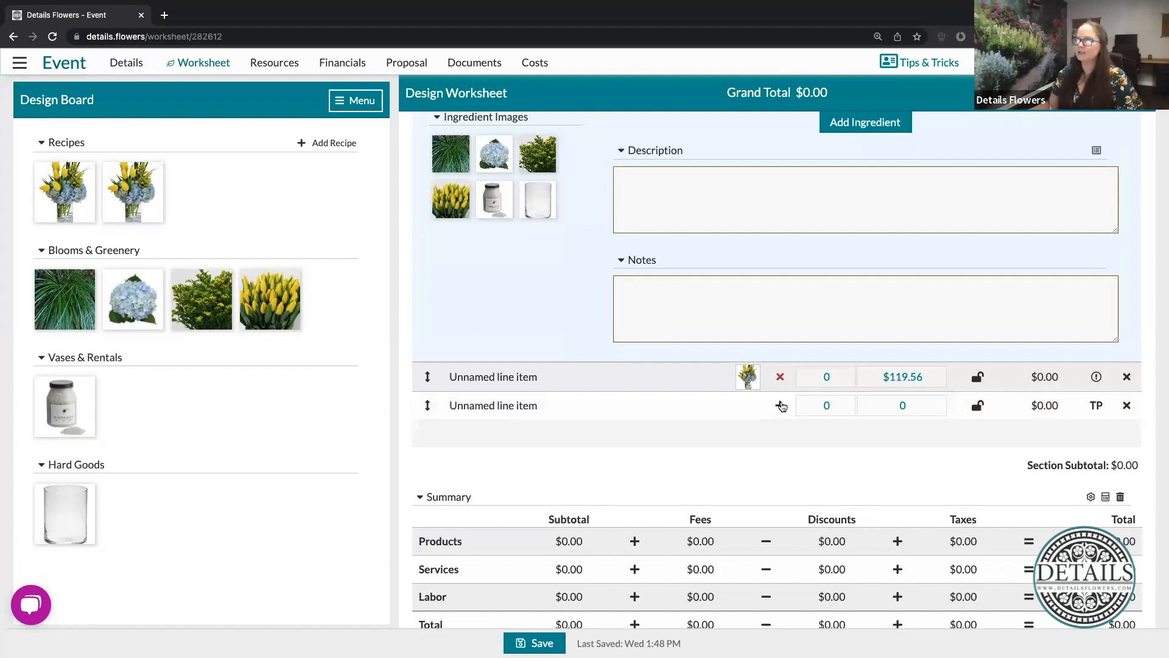
click(781, 405)
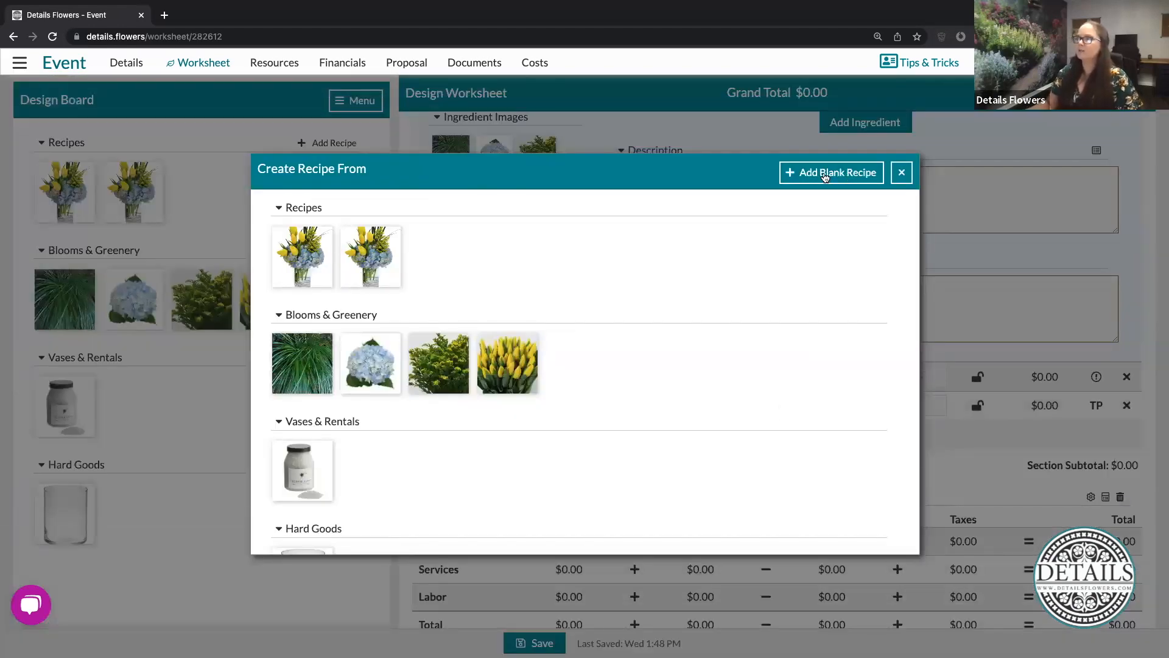
click(825, 176)
- Give the blank recipe the orange bouquet photo from All Inspiration and save the worksheet as a new version
scroll(673, 407, down, 3)
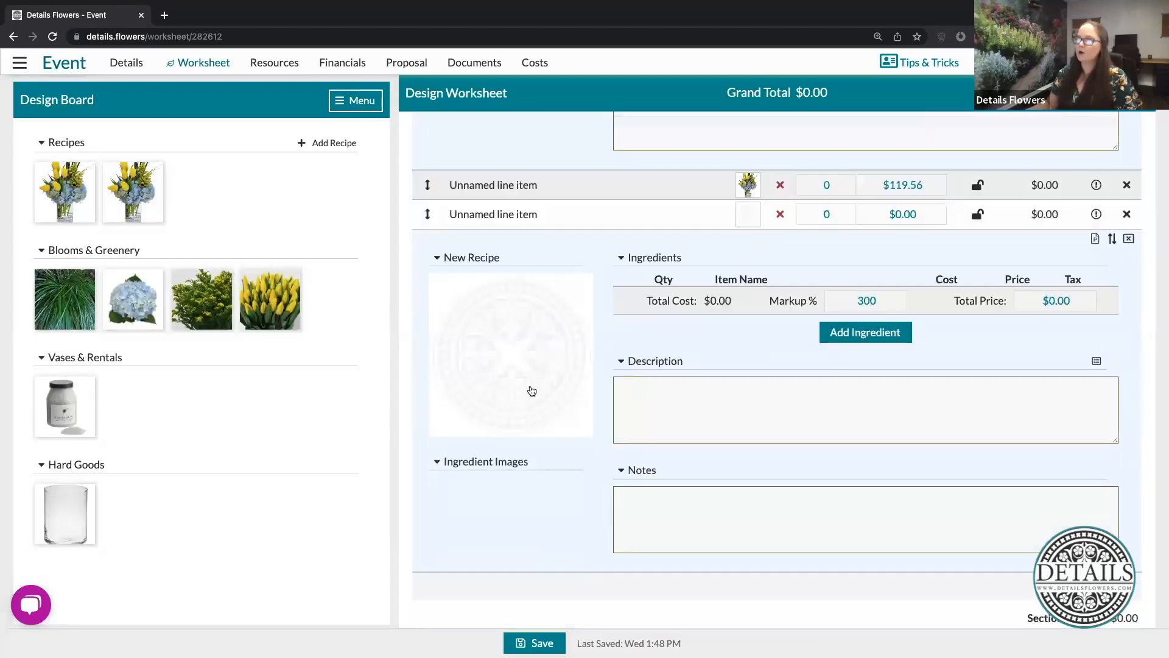
click(521, 363)
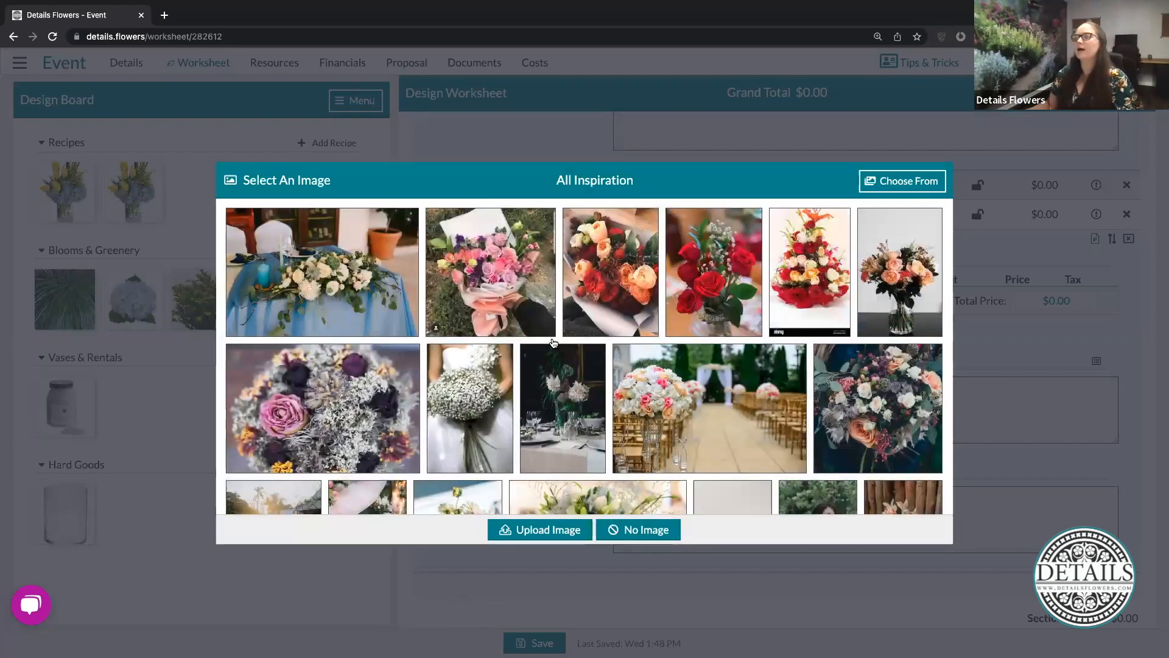
scroll(553, 343, down, 3)
scroll(515, 469, down, 2)
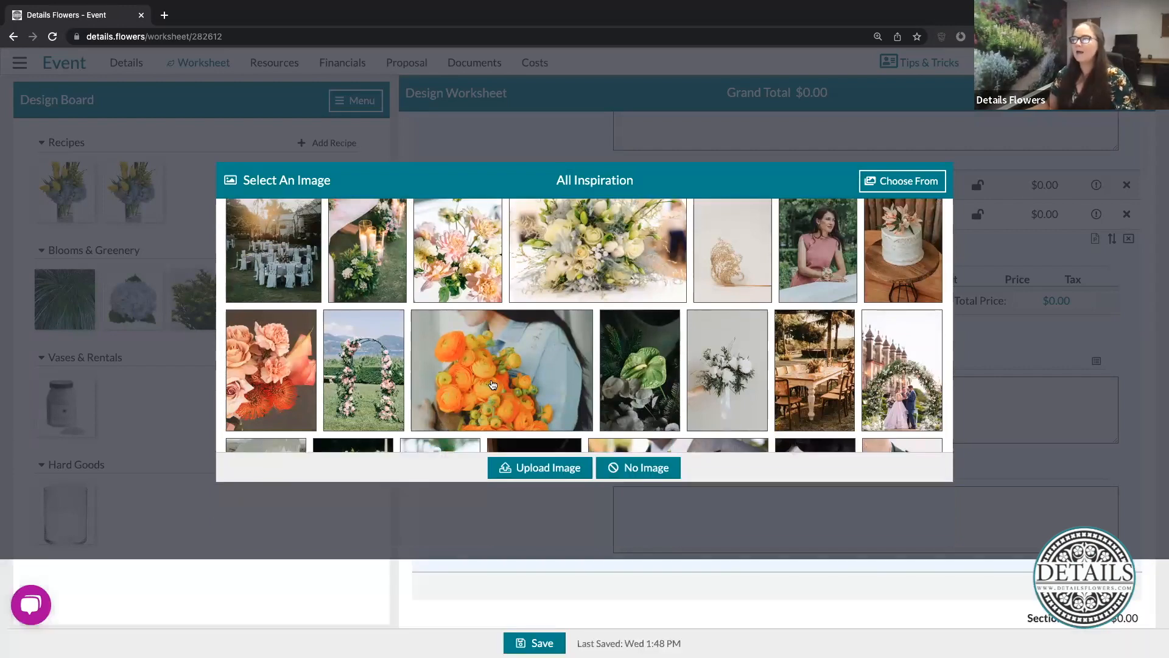
click(493, 384)
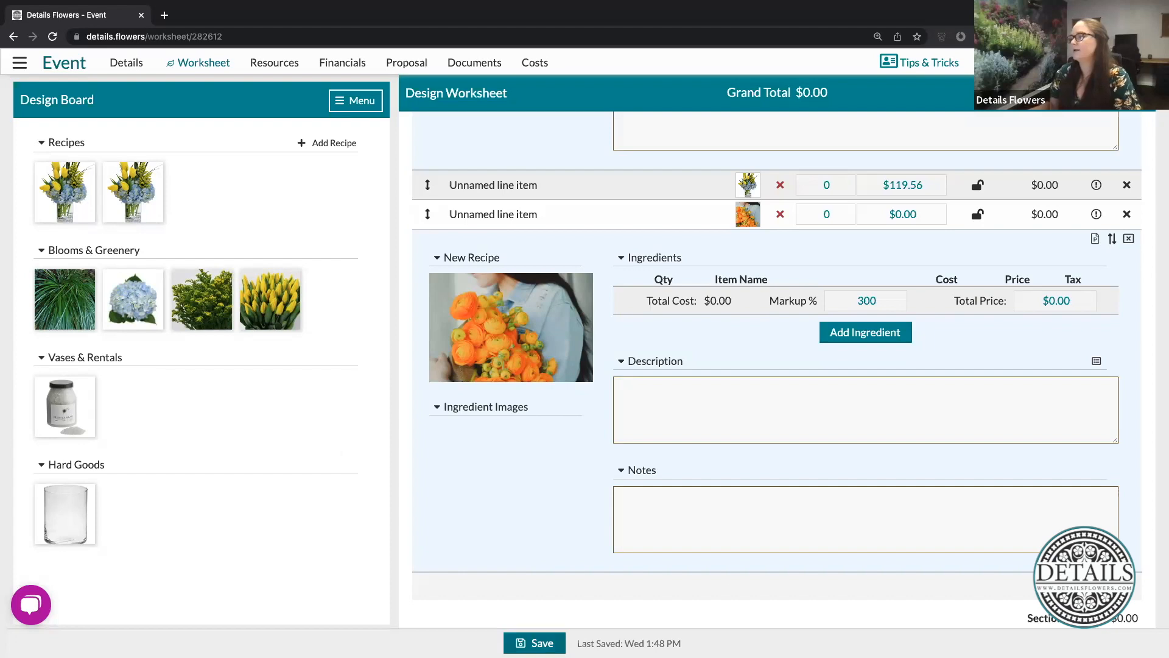
click(535, 643)
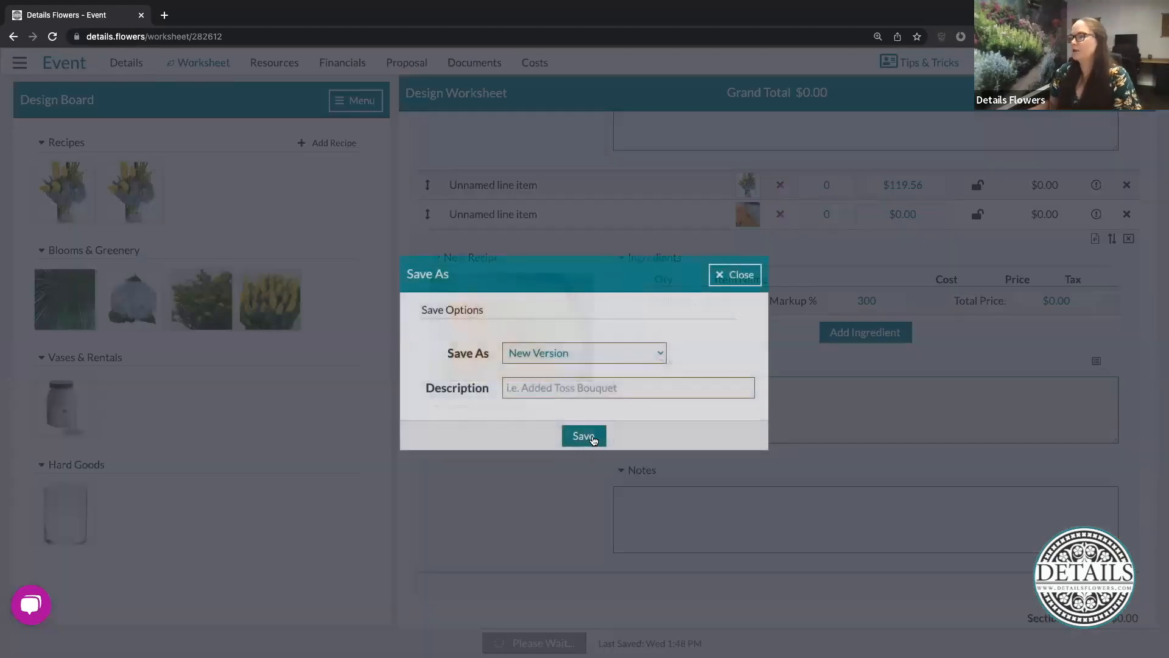
click(583, 436)
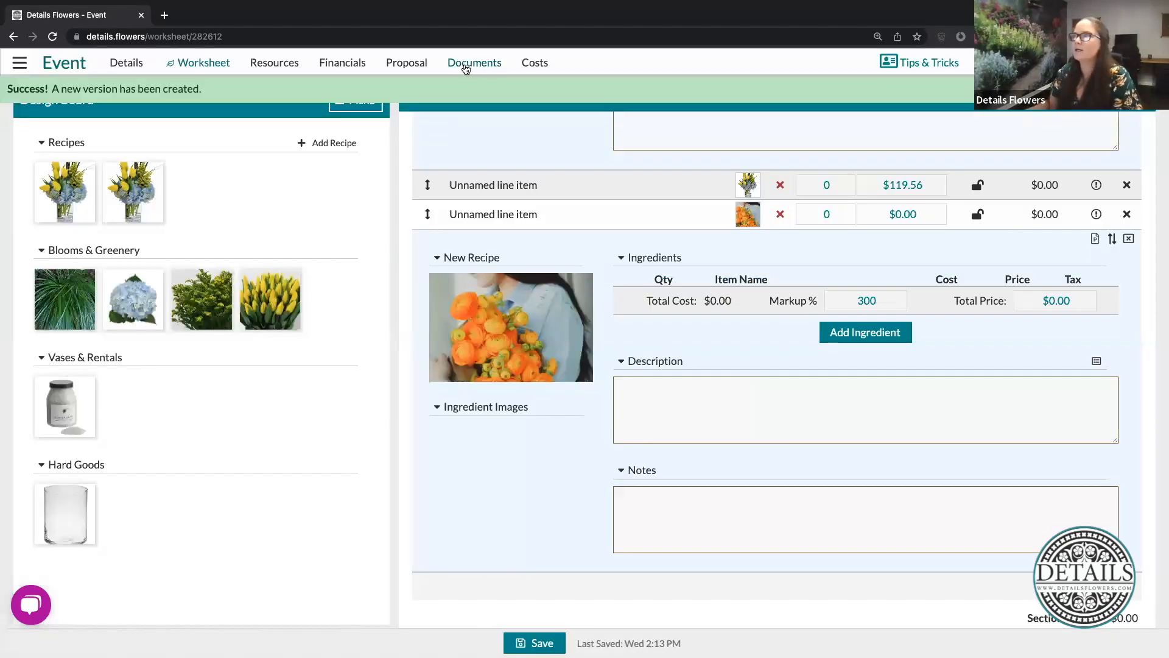
- Open the event's documents and select the Recipe PDF
click(476, 69)
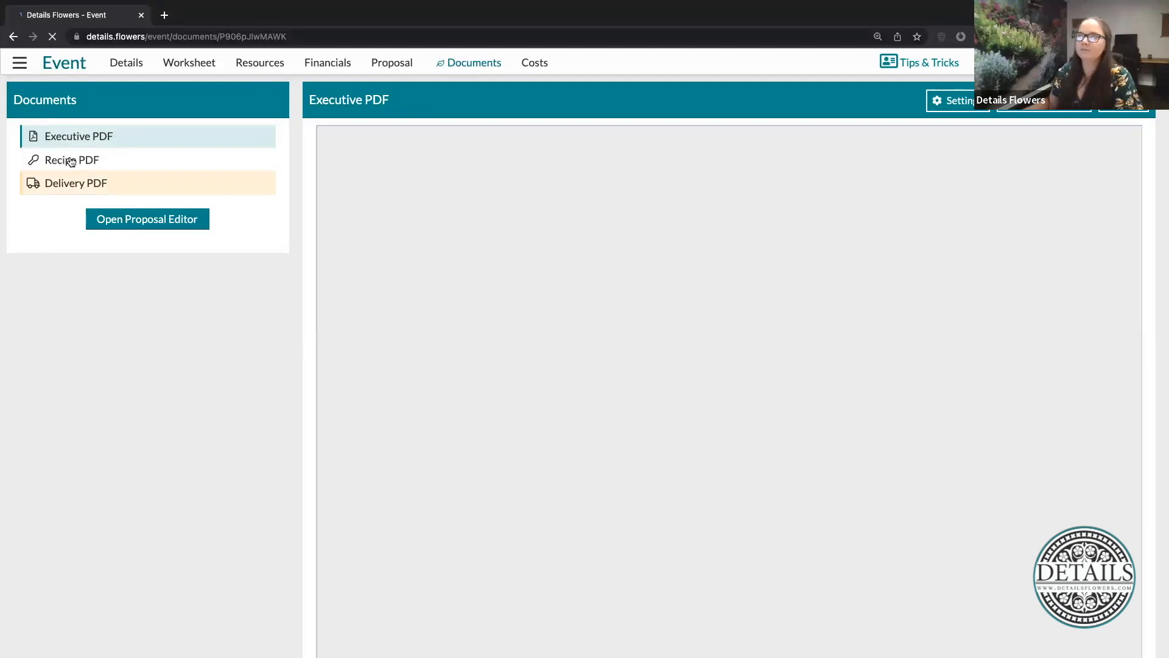
click(71, 162)
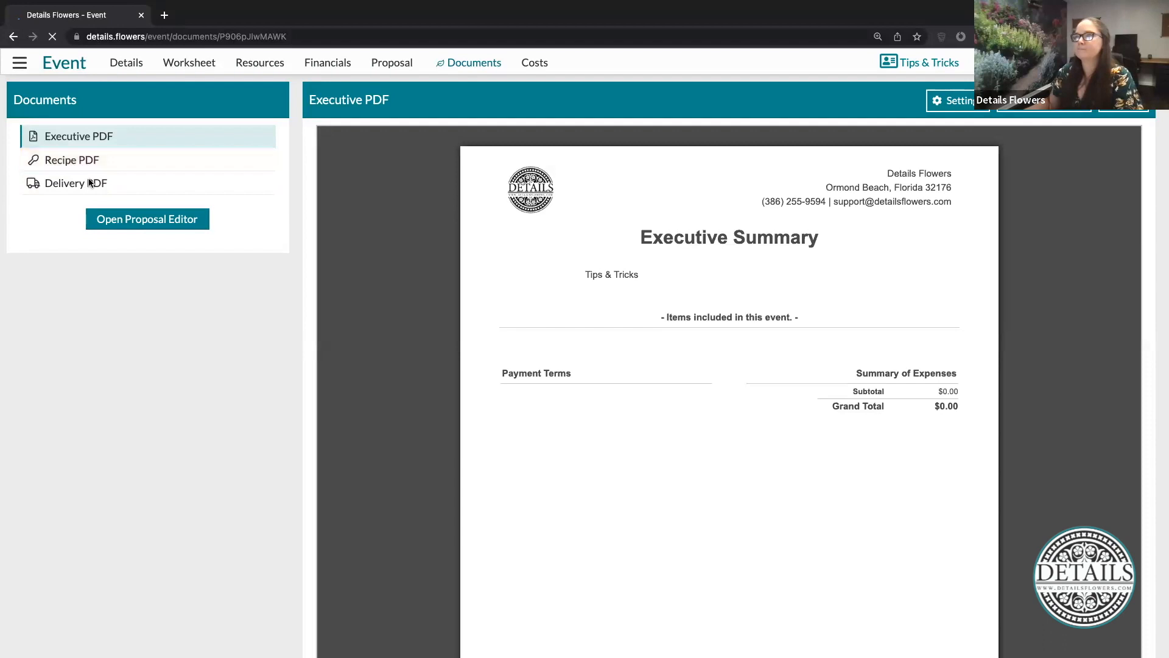
click(82, 159)
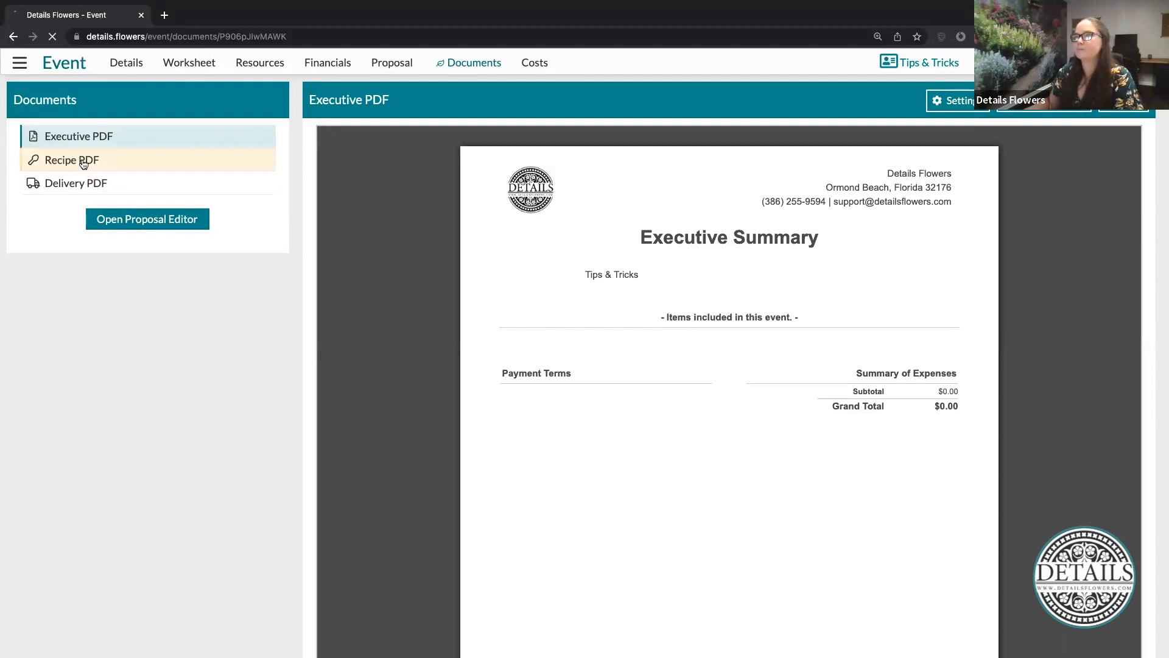
- Return to the worksheet and set the Recipe Building line item's quantity to 3
click(191, 61)
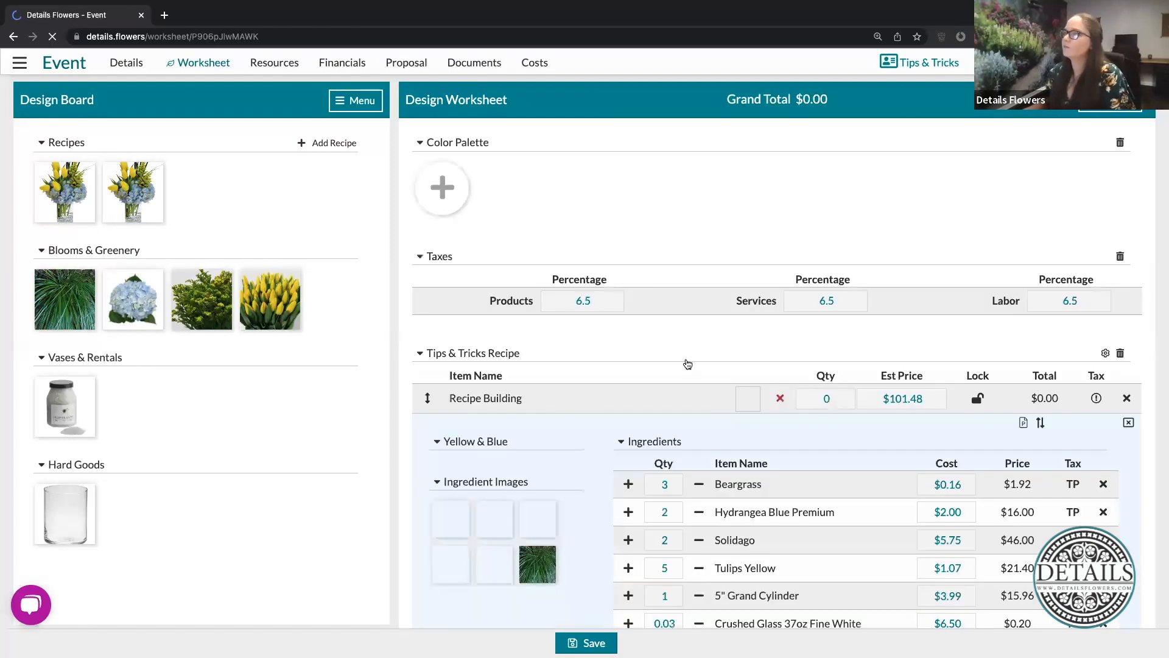
click(831, 400)
text(3)
click(680, 377)
- Enter "Notes go here" as notes and "Descriptions go here" as description for the Recipe Building recipe, and save the worksheet
scroll(680, 377, down, 7)
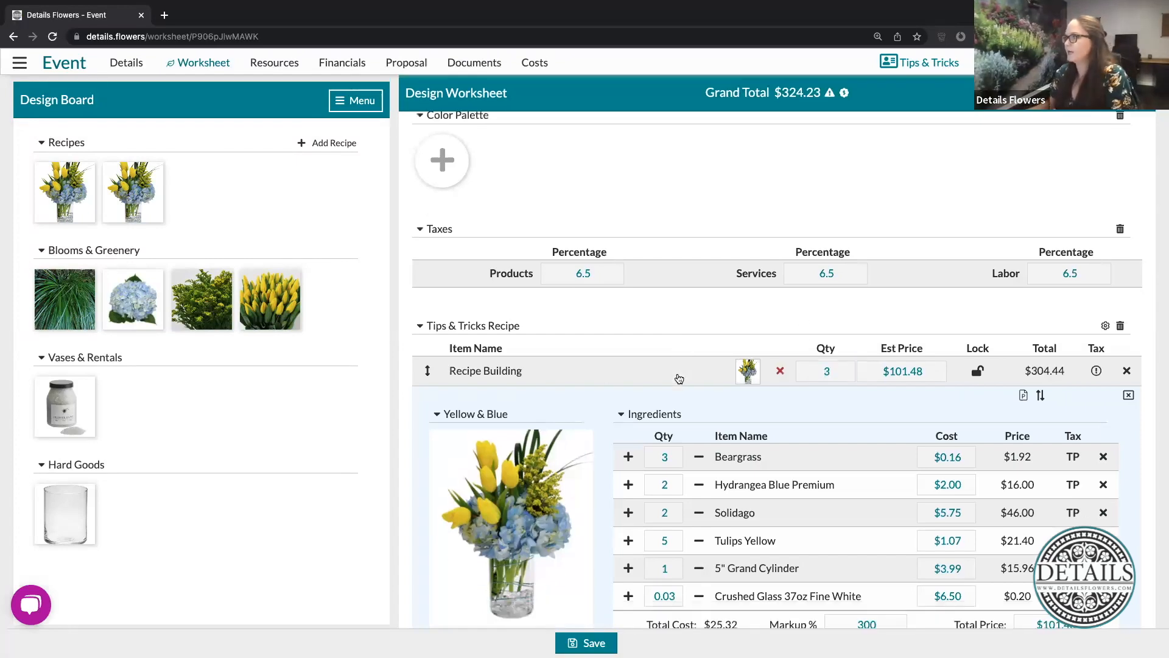
click(712, 499)
text(Notes go here)
click(715, 353)
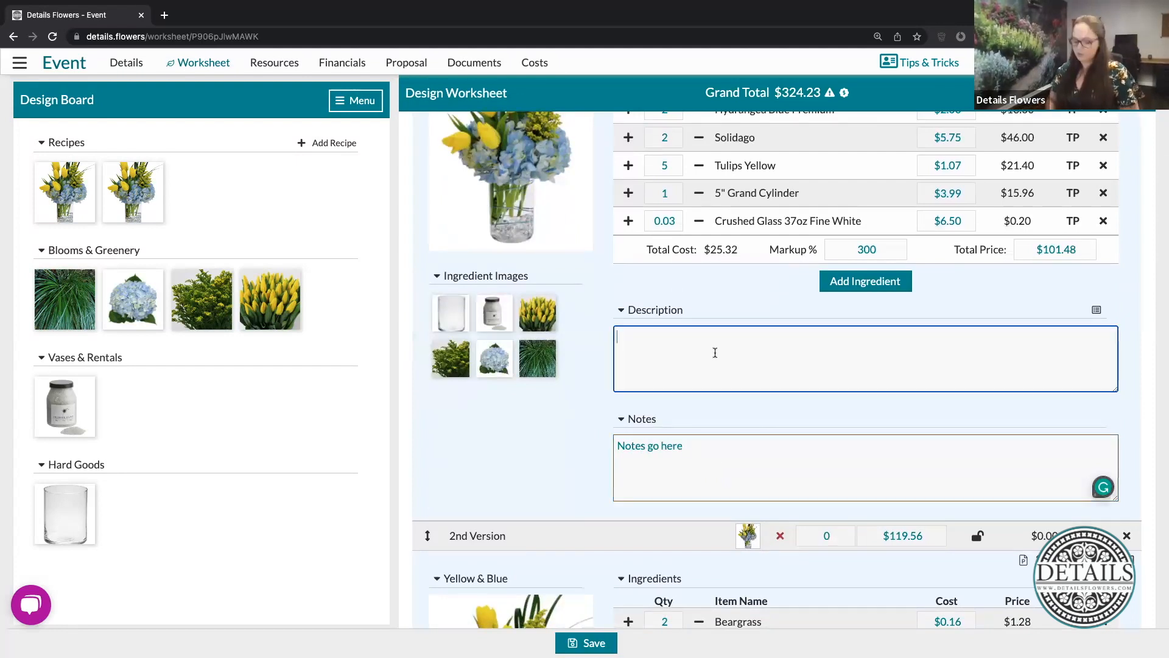
text(Descriptions go here)
click(572, 433)
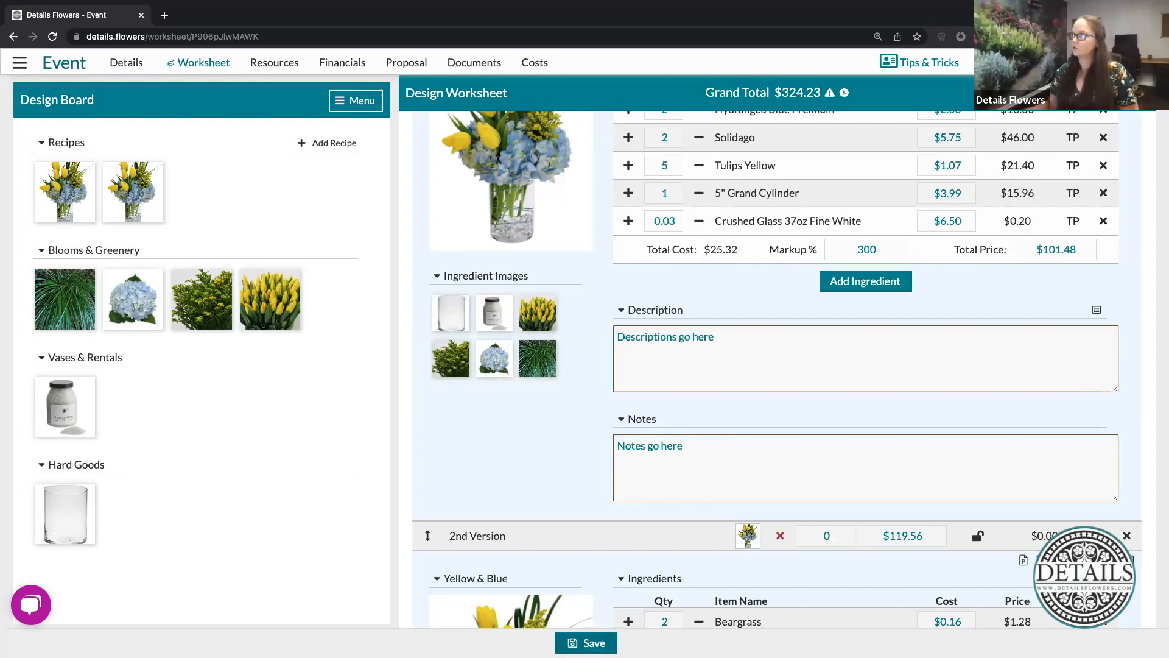
click(586, 643)
click(585, 436)
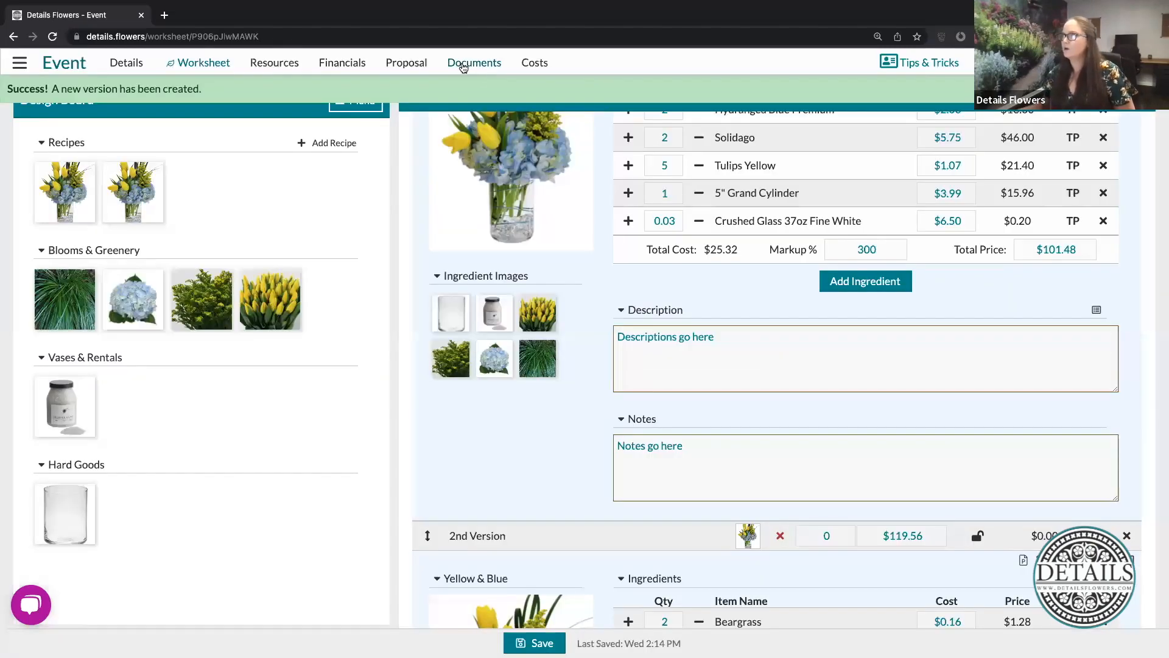
- Review the event's Recipe PDF and save its options with recipe descriptions and line item prices shown
click(463, 65)
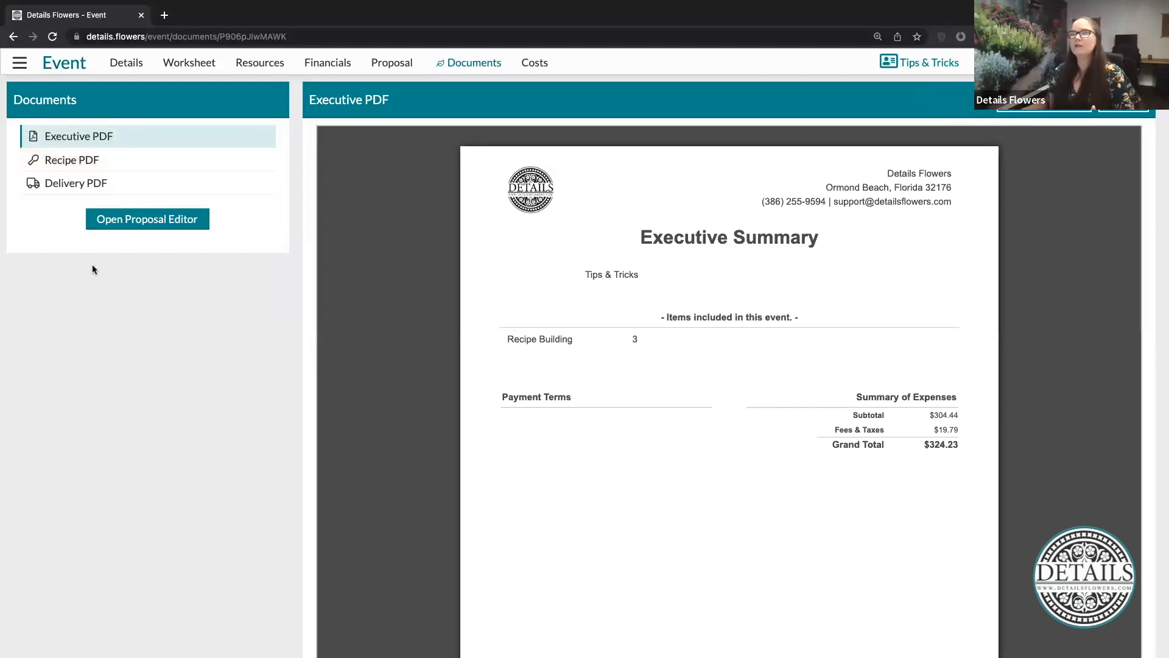
click(79, 163)
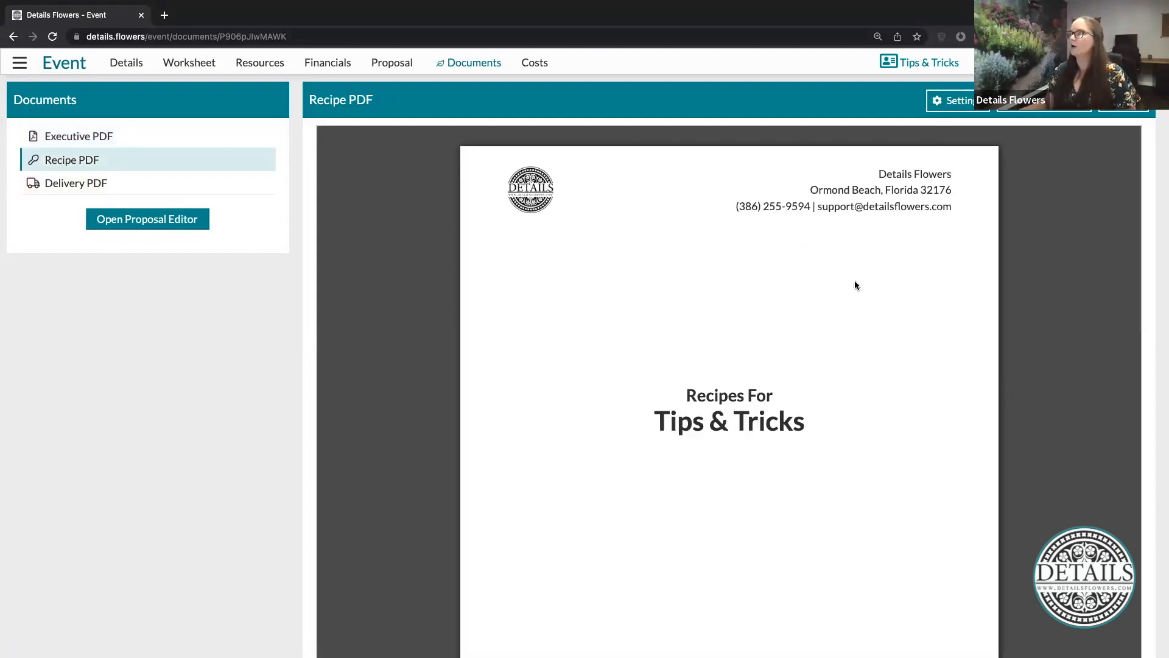
scroll(855, 285, down, 10)
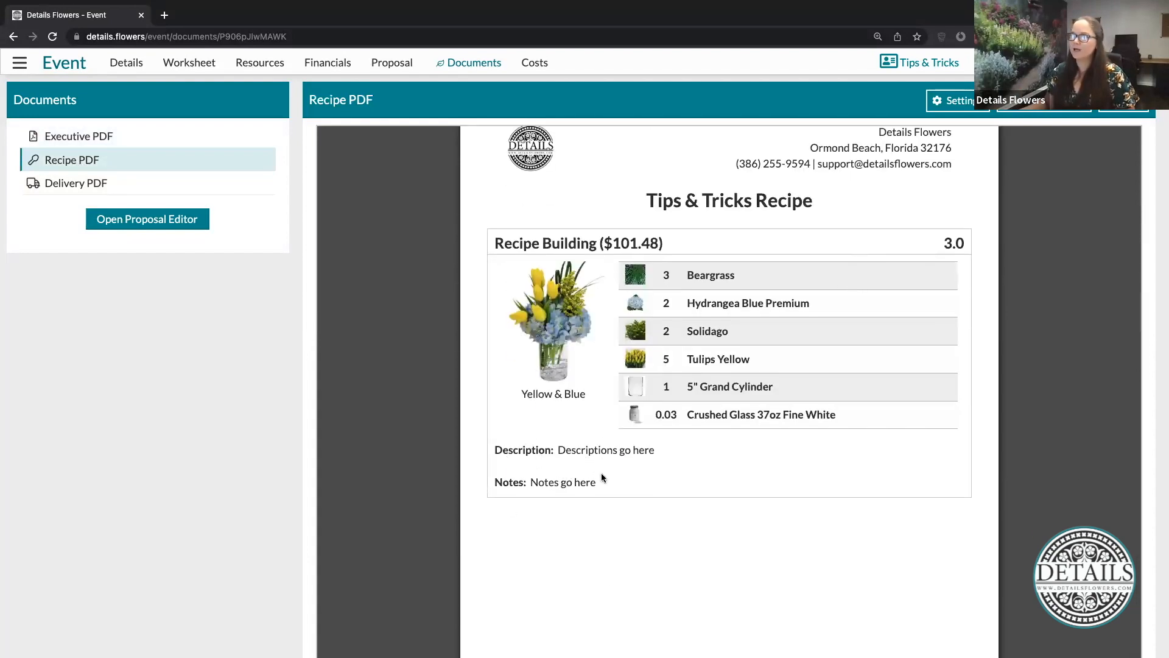
drag(665, 244, 600, 243)
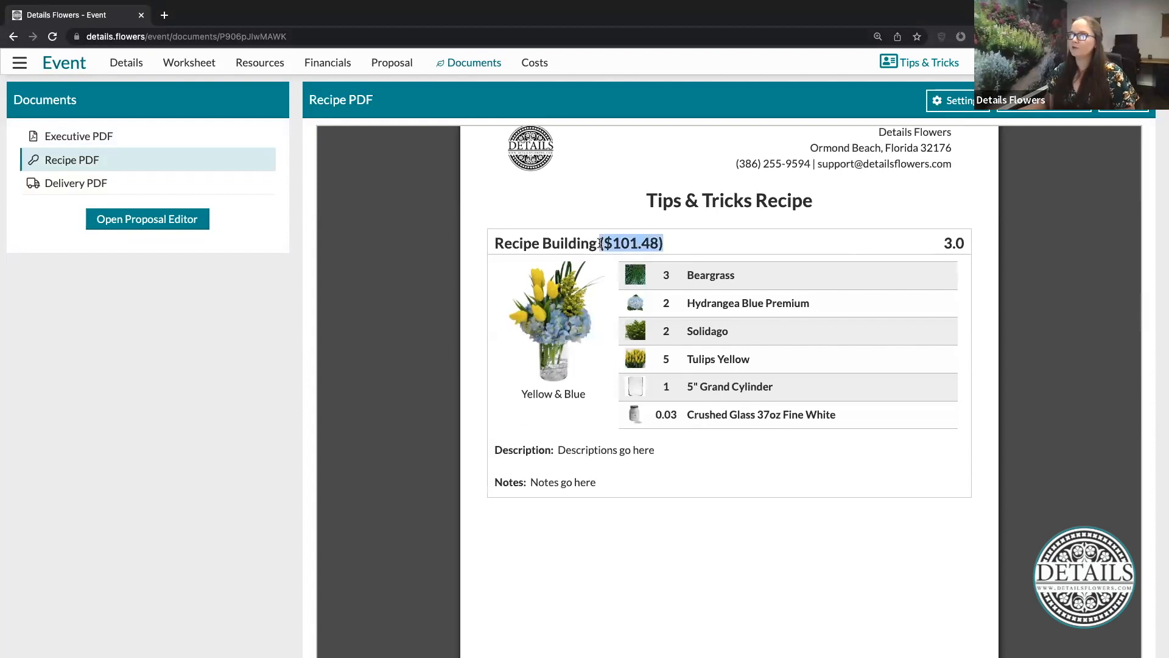
click(969, 102)
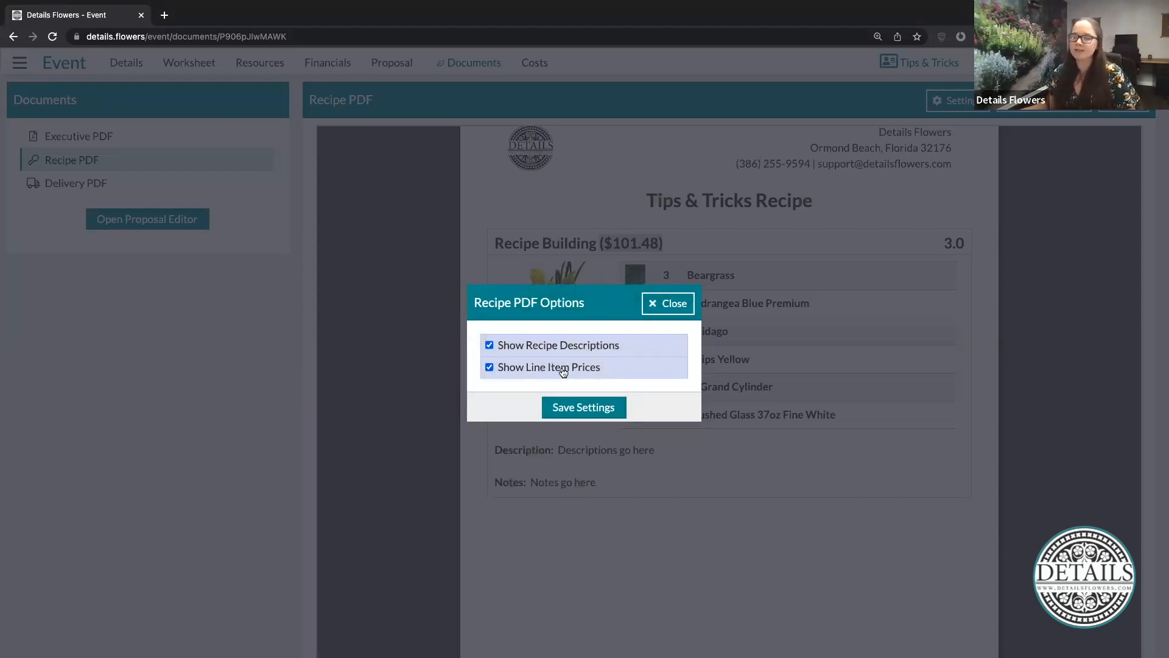
click(608, 409)
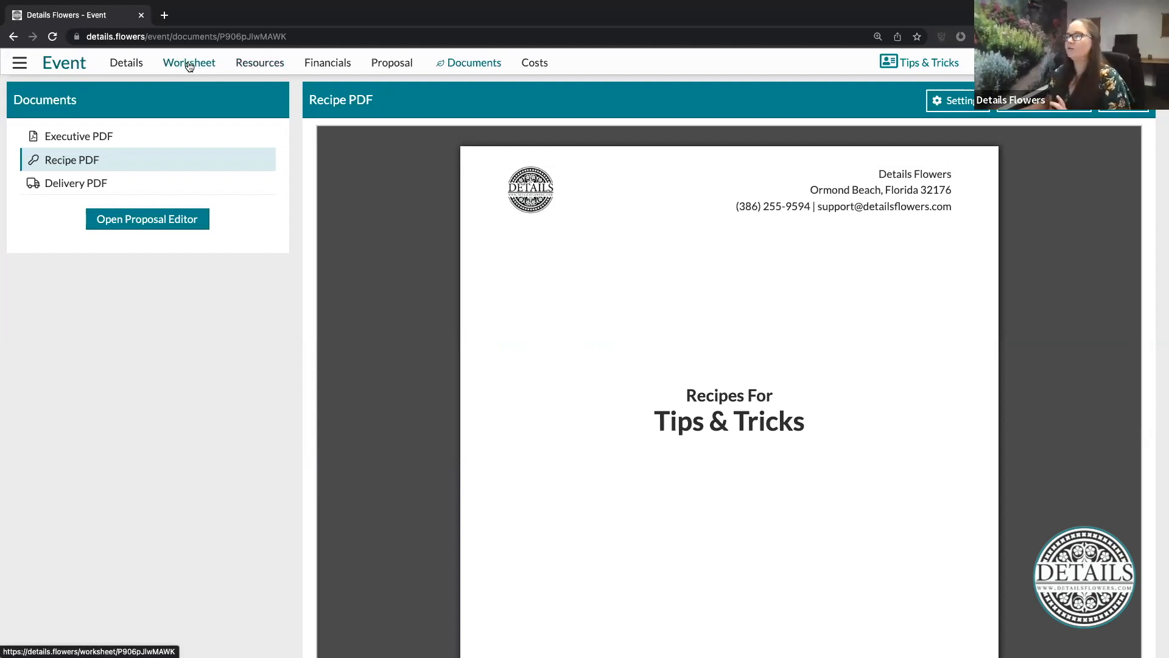
- Open the My Recipes collection in the Recipe Gallery
click(253, 64)
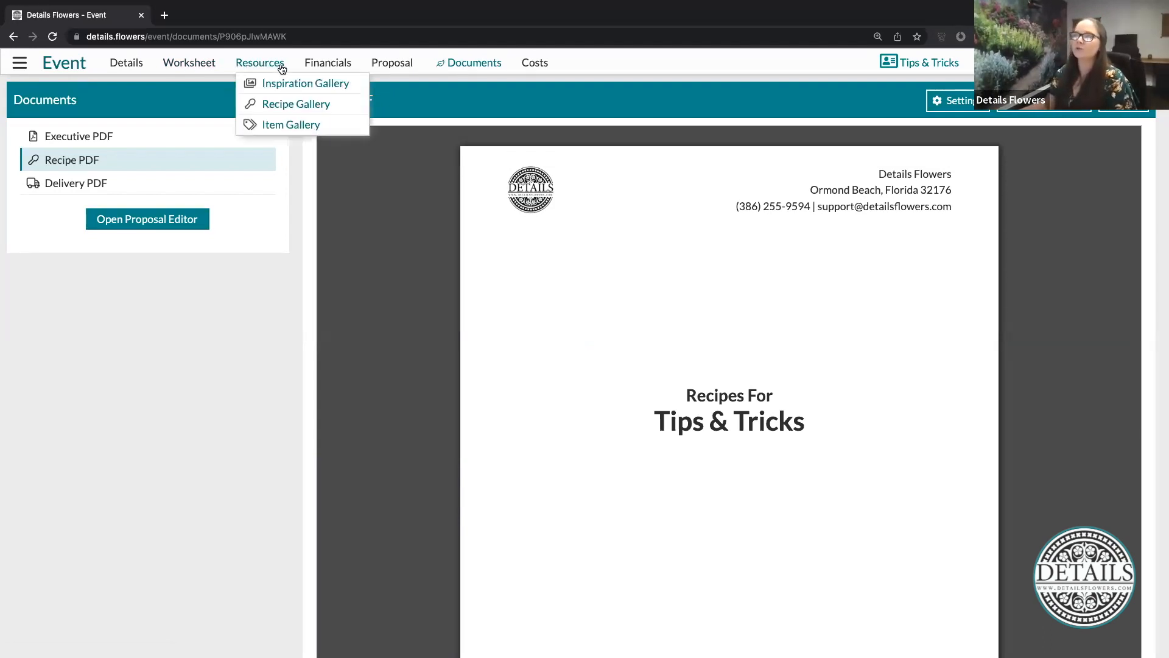
click(317, 108)
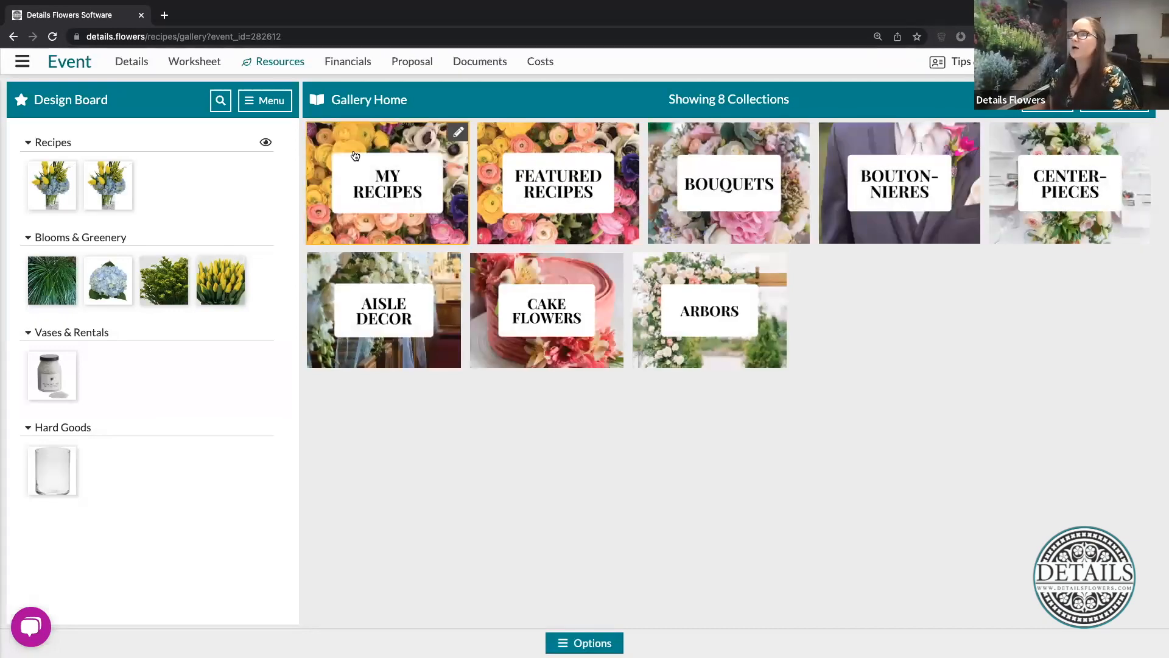
click(383, 184)
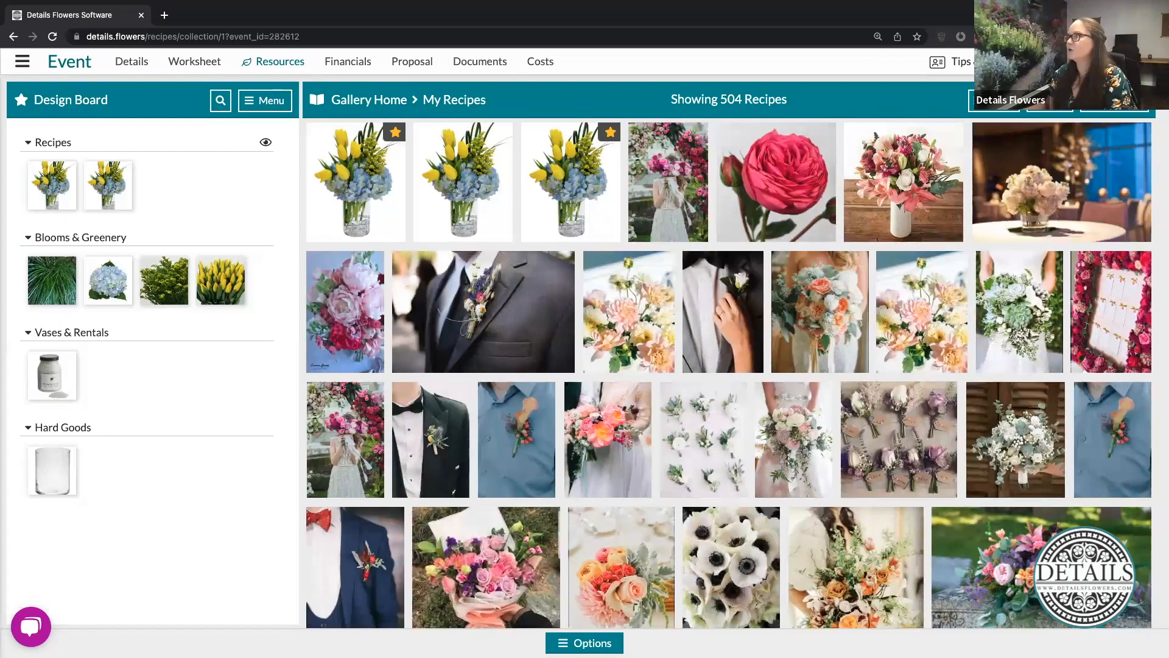
- Start a new recipe in My Recipes and upload the yellow tulip and blue hydrangea vase picture as its image
click(1051, 109)
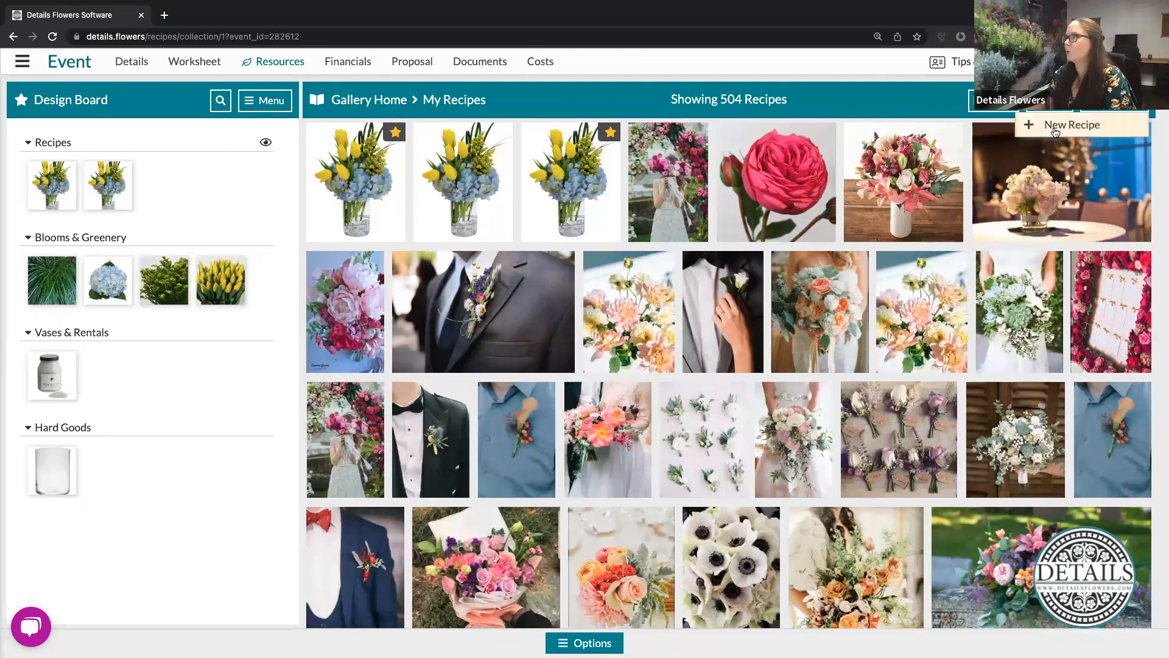
click(1056, 126)
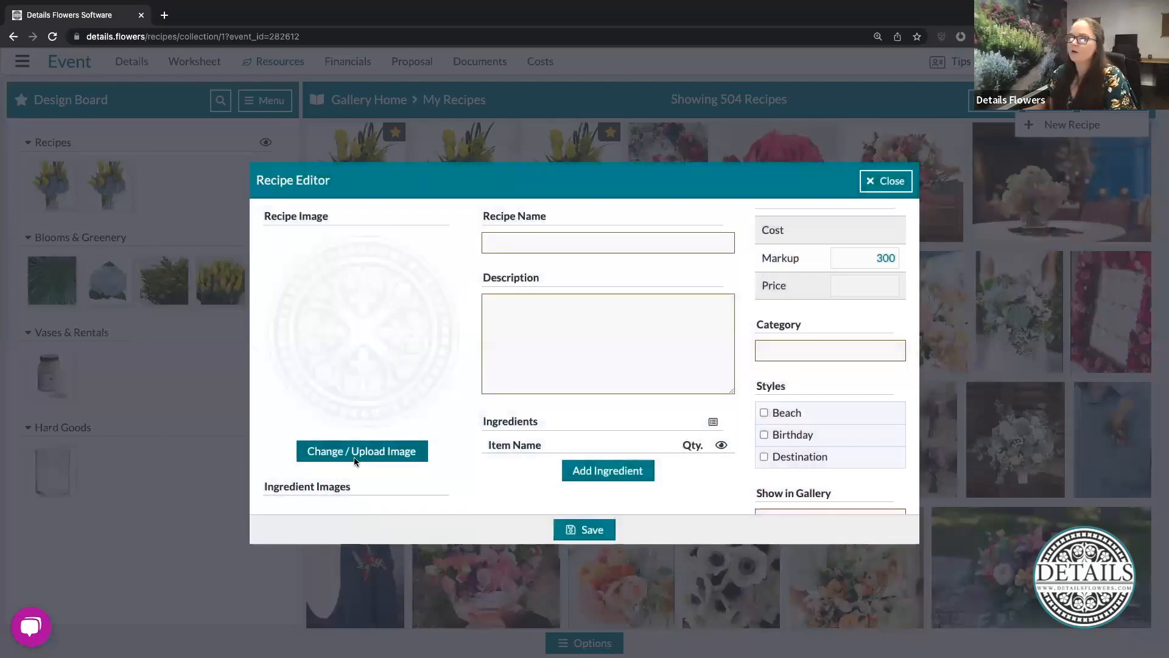
click(373, 458)
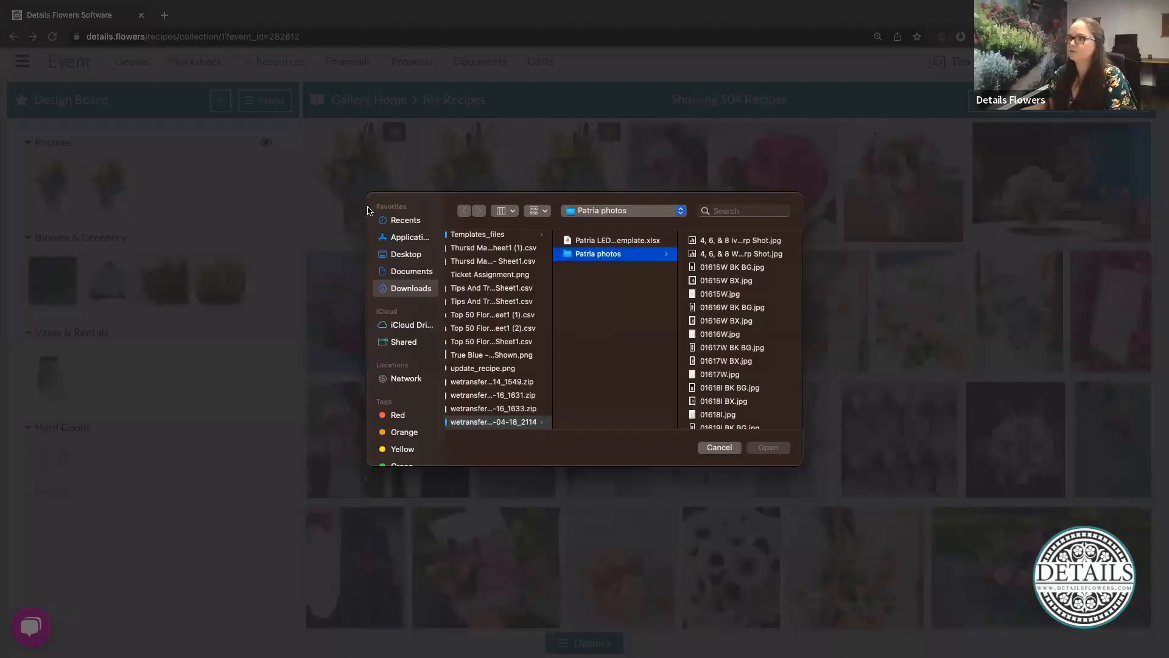
click(411, 223)
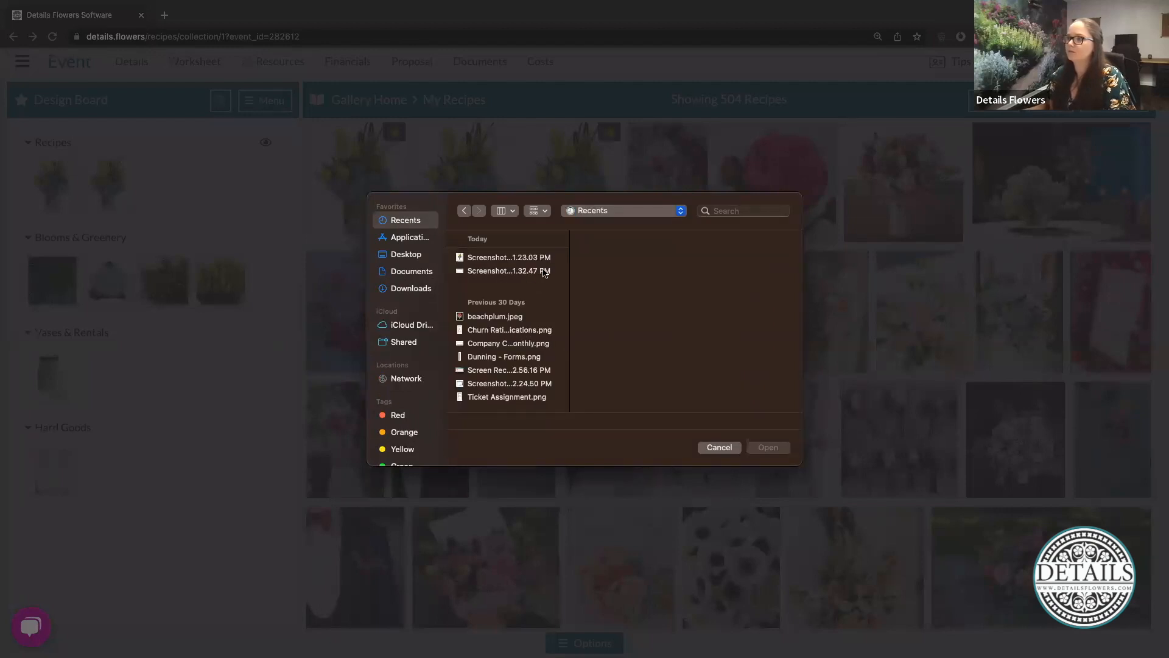
click(545, 272)
click(539, 258)
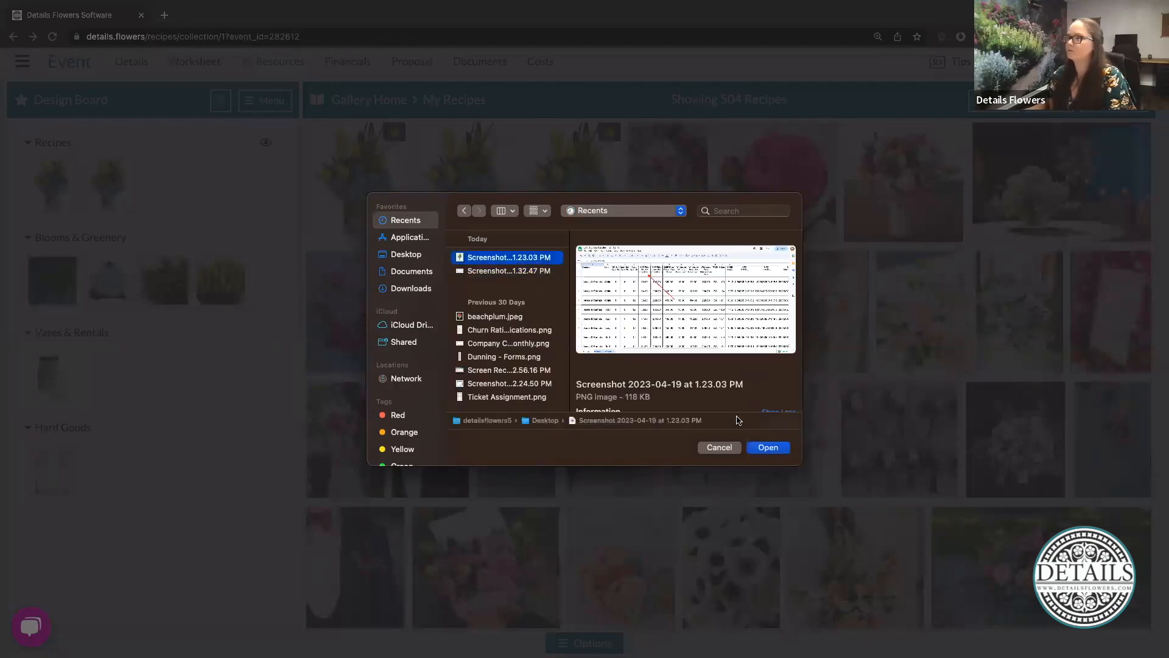
key(Return)
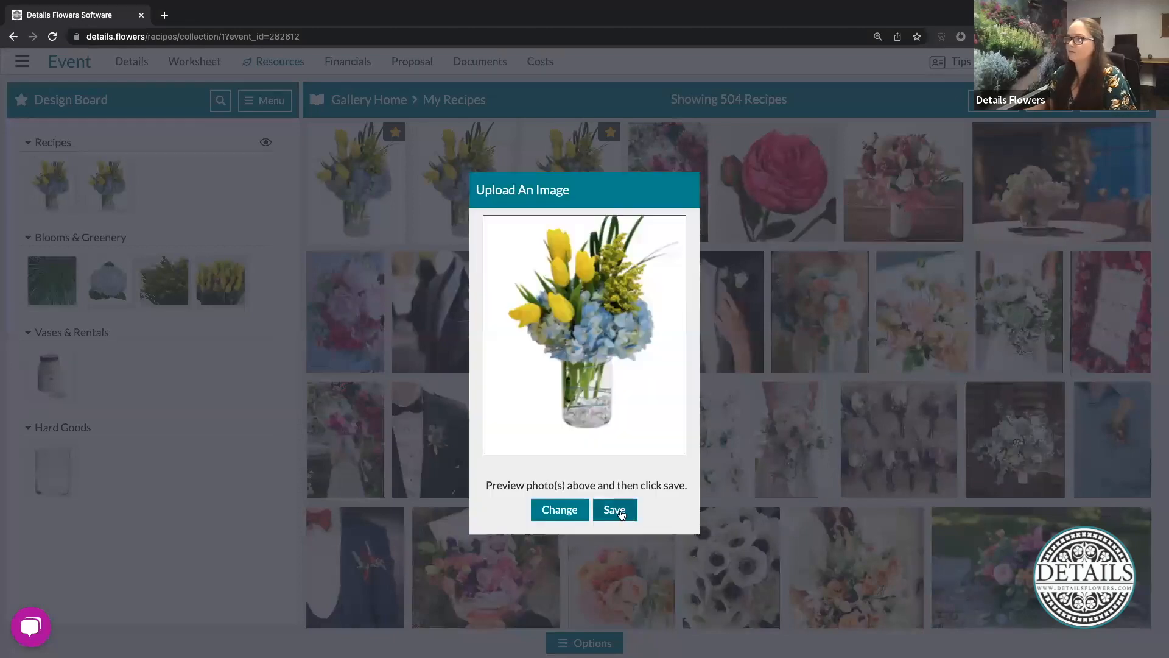
click(616, 511)
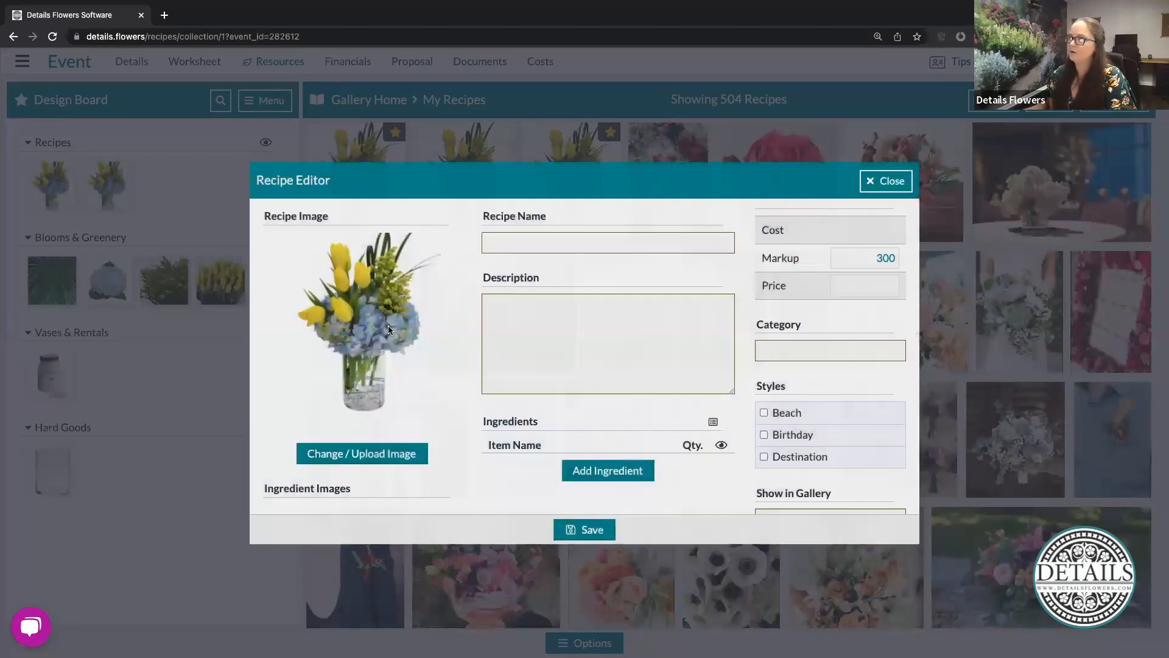
- Name the new recipe "Blue & Yellow"
click(549, 241)
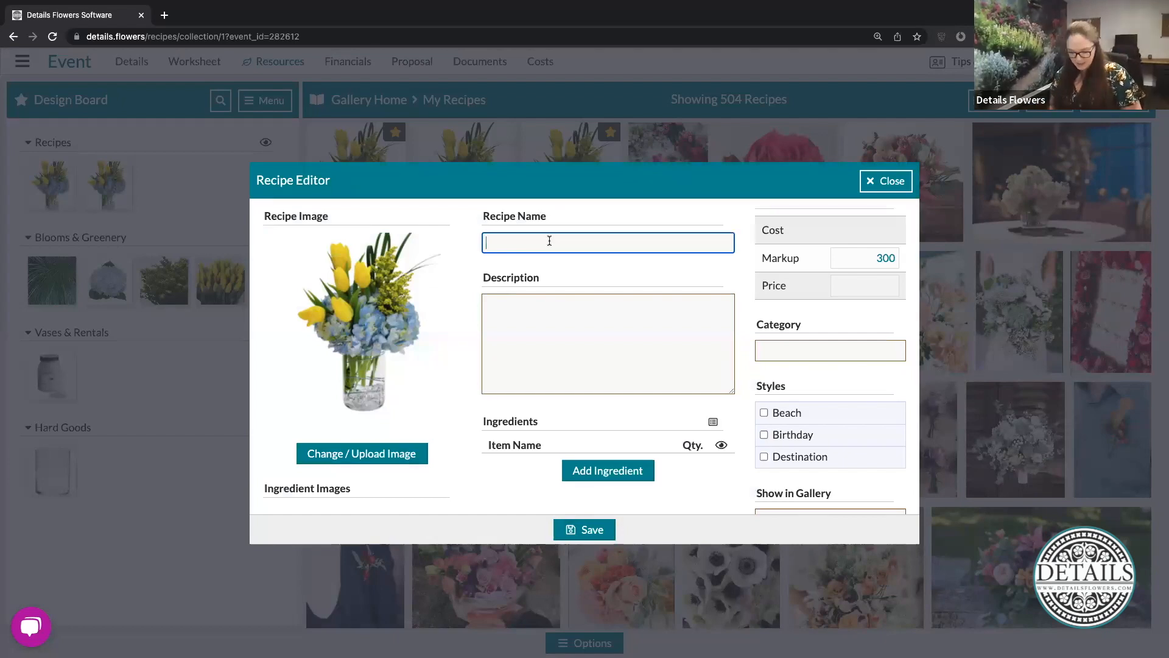
text(Blue & Yelliw)
key(BackSpace)
key(BackSpace)
text(ow)
click(595, 324)
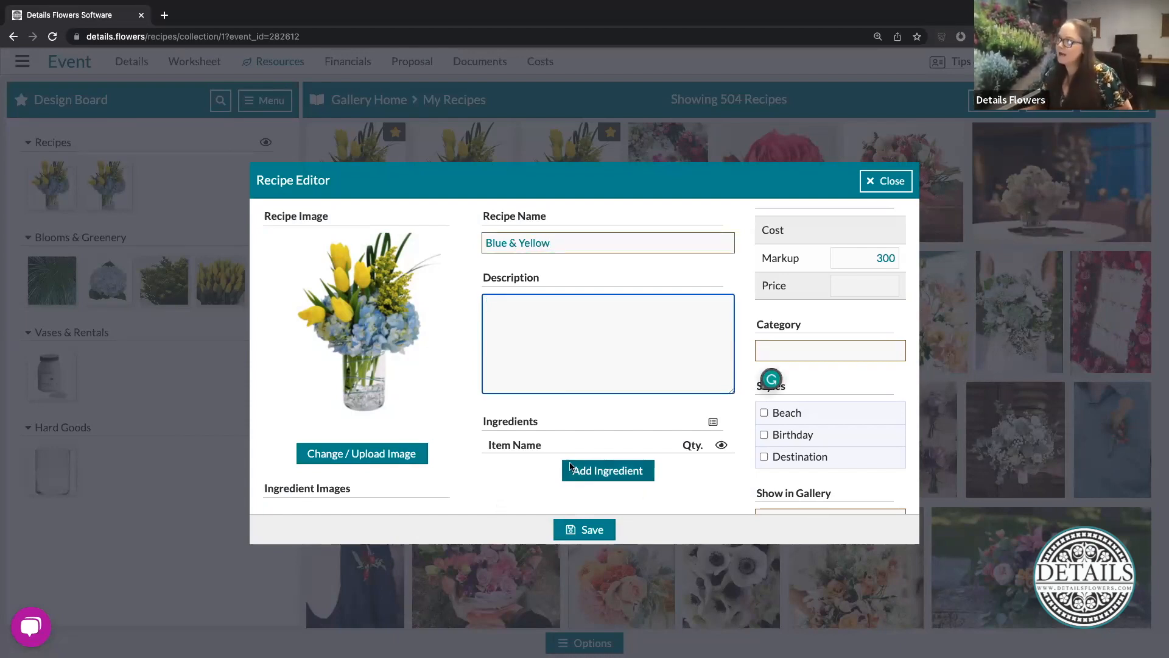
- Add Beargrass as the recipe's first ingredient with a quantity of 3
click(616, 470)
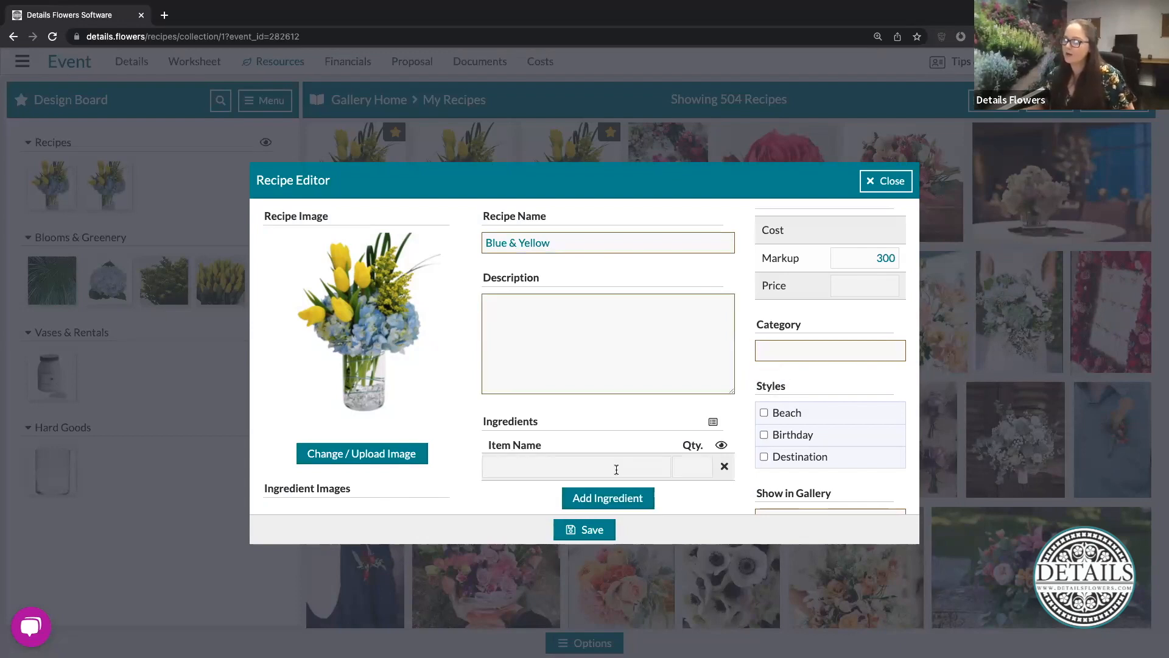
click(617, 470)
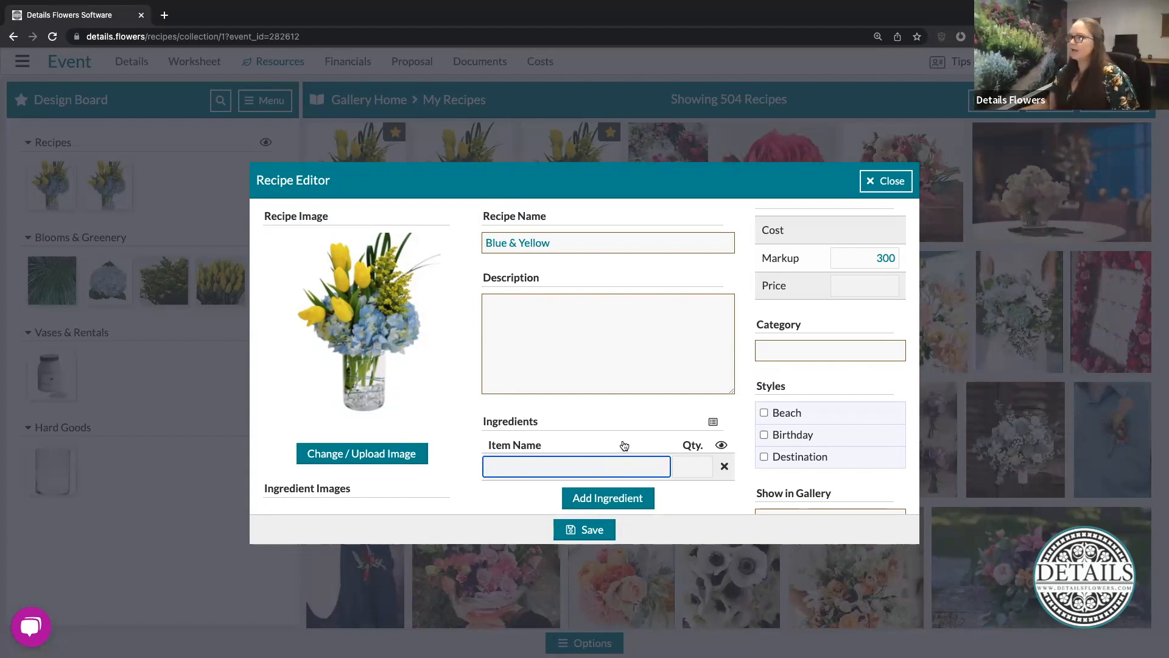
scroll(616, 468, down, 1)
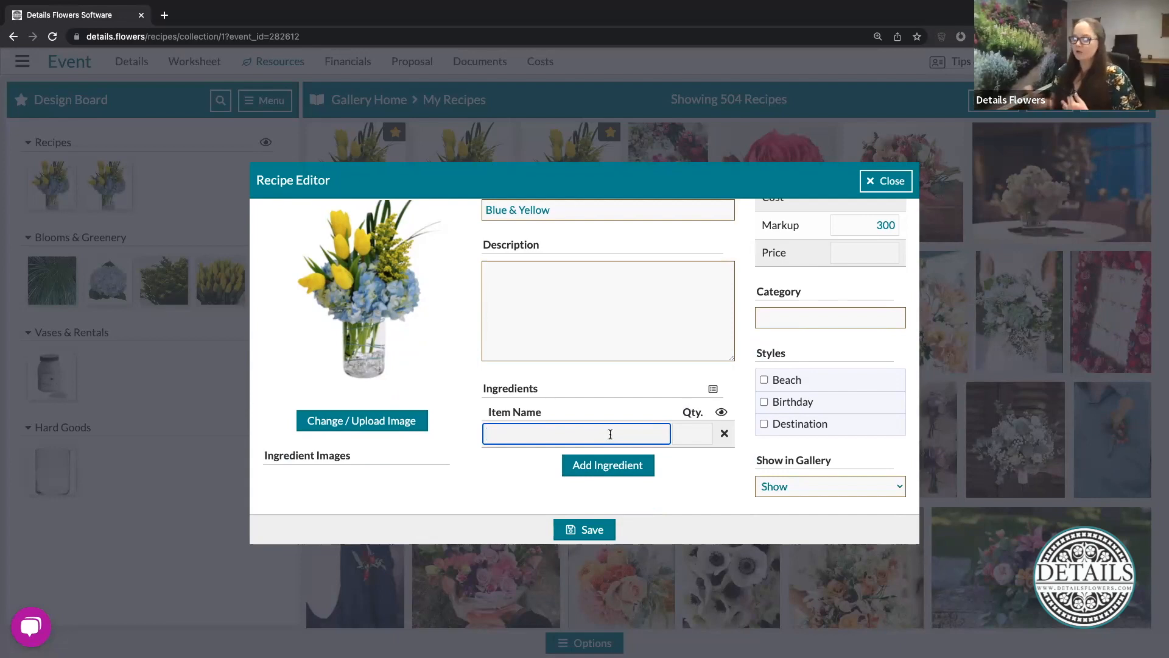
text(bear)
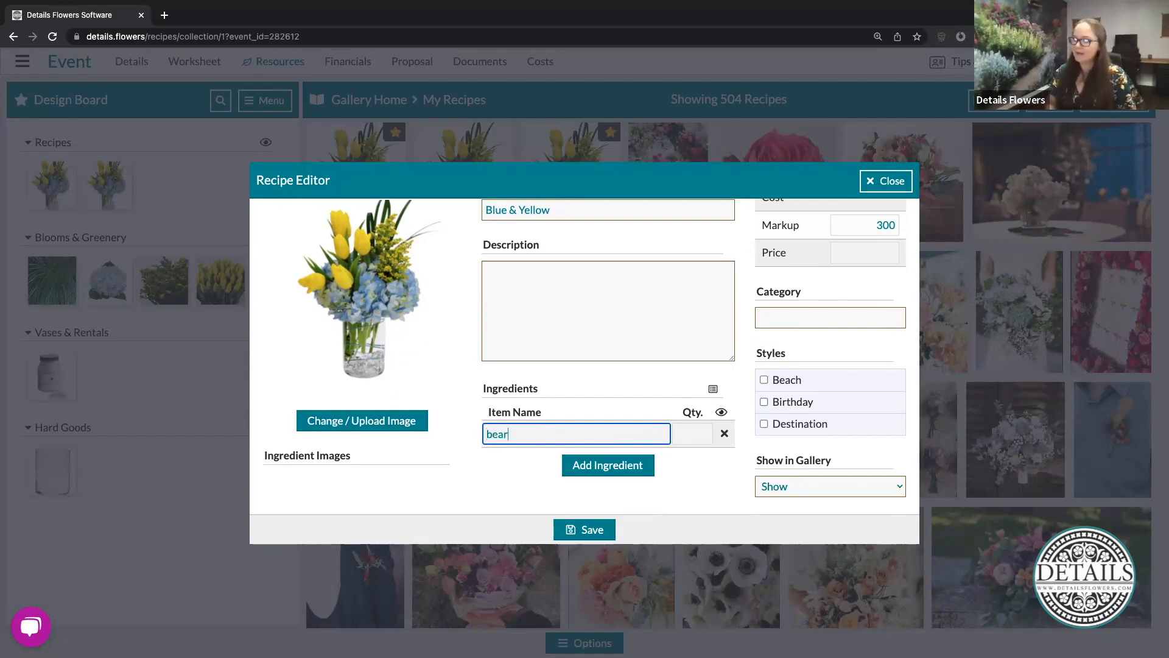
click(537, 458)
click(685, 432)
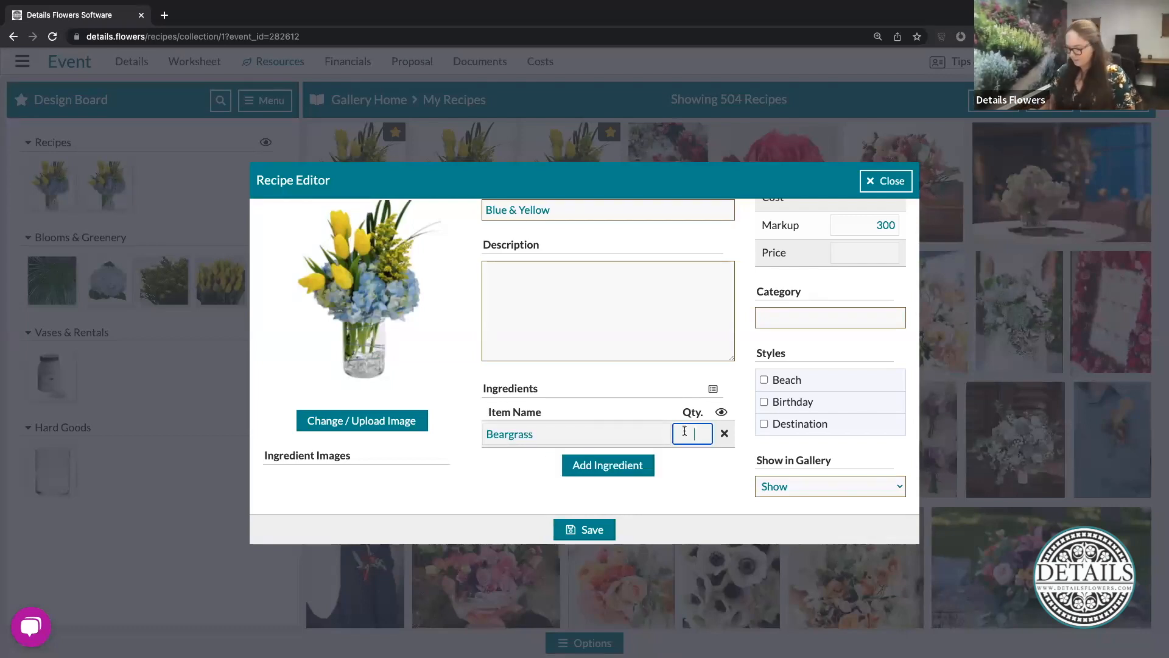
text(3)
- Add Hydrangea Blue as the second ingredient with a quantity of 2
click(595, 472)
click(526, 467)
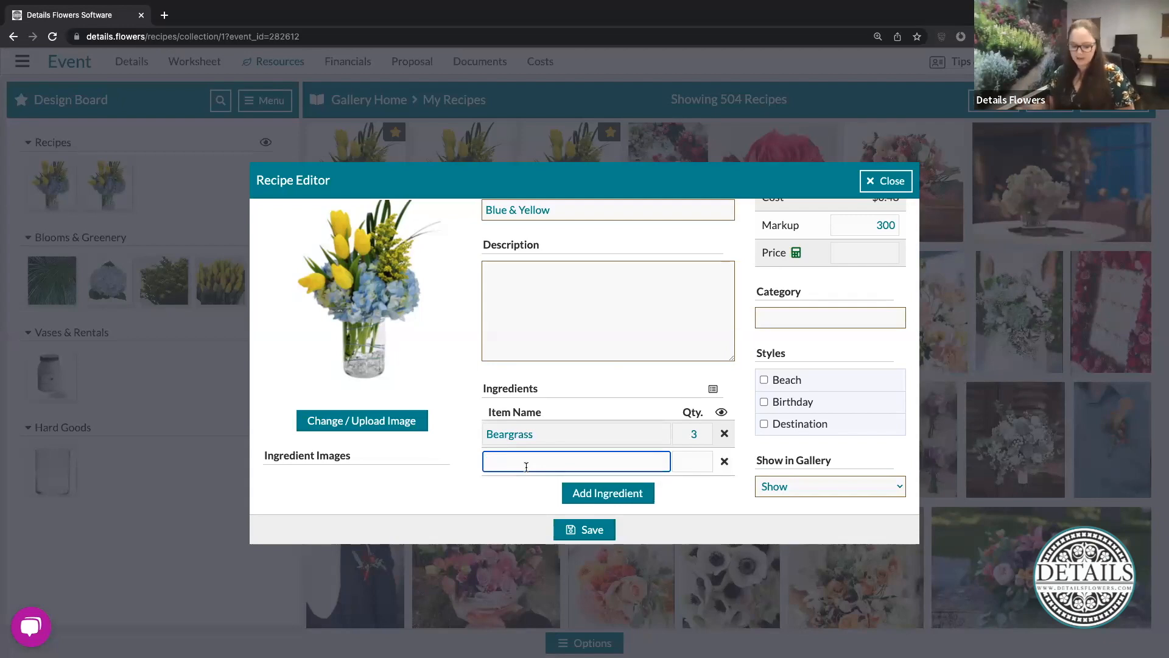
text(hydrangea blu)
scroll(620, 475, down, 1)
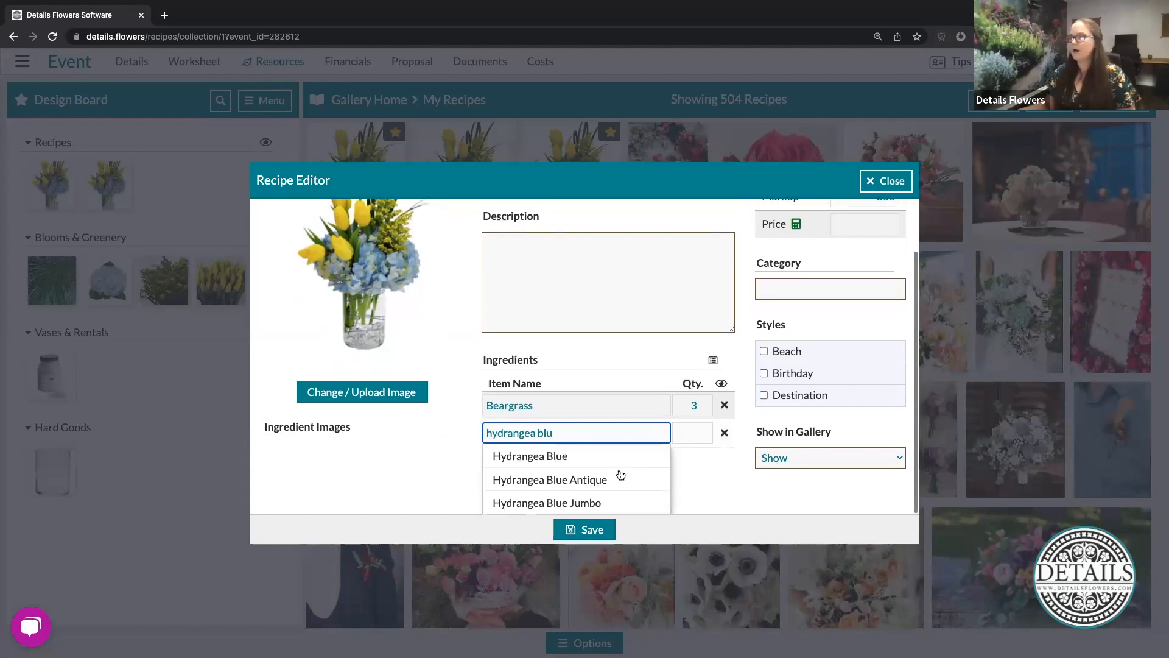
click(556, 456)
key(Tab)
text(2)
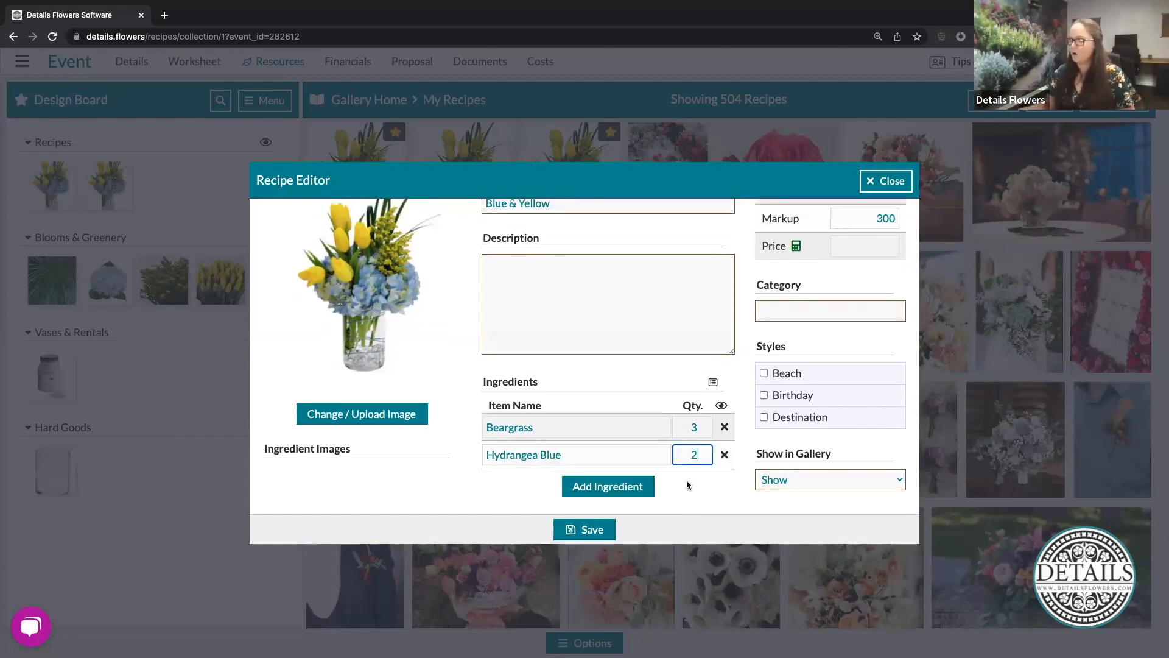
- Add Solidago as the third ingredient with a quantity of 2
click(618, 484)
click(584, 482)
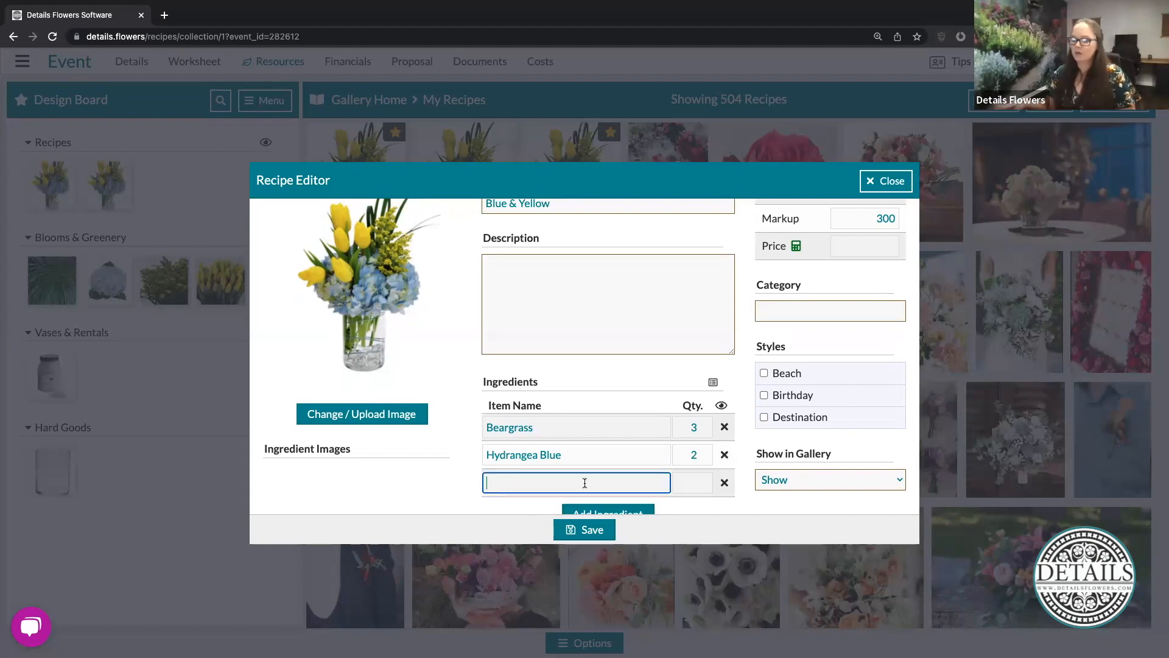
text(soli)
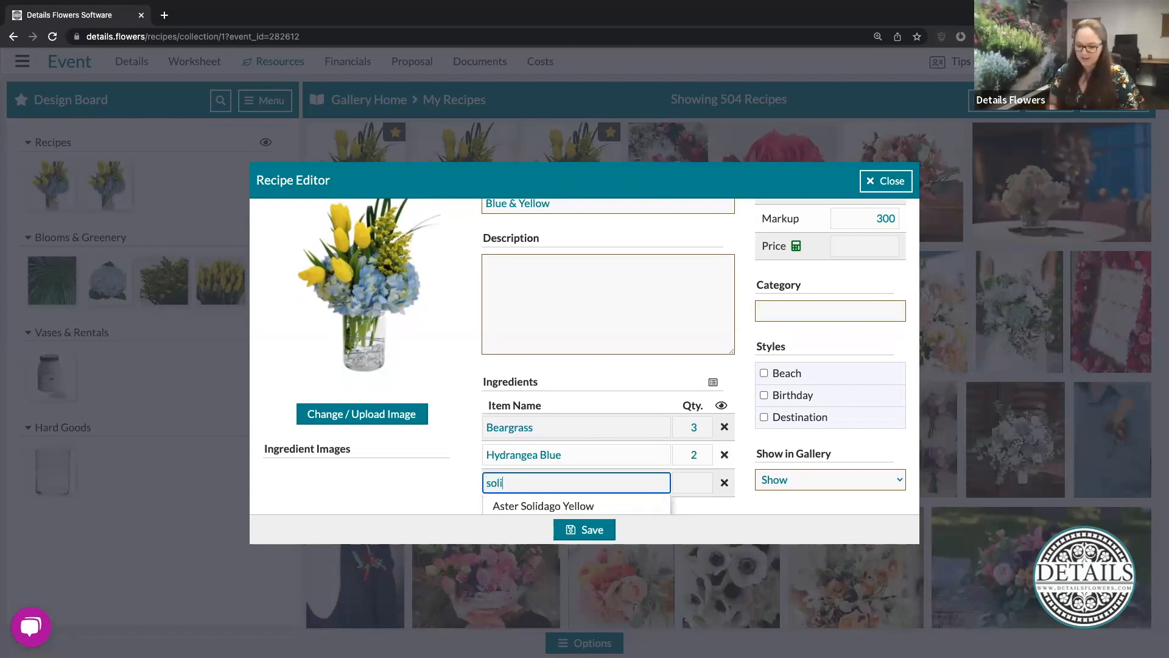
text(dago)
scroll(623, 450, down, 1)
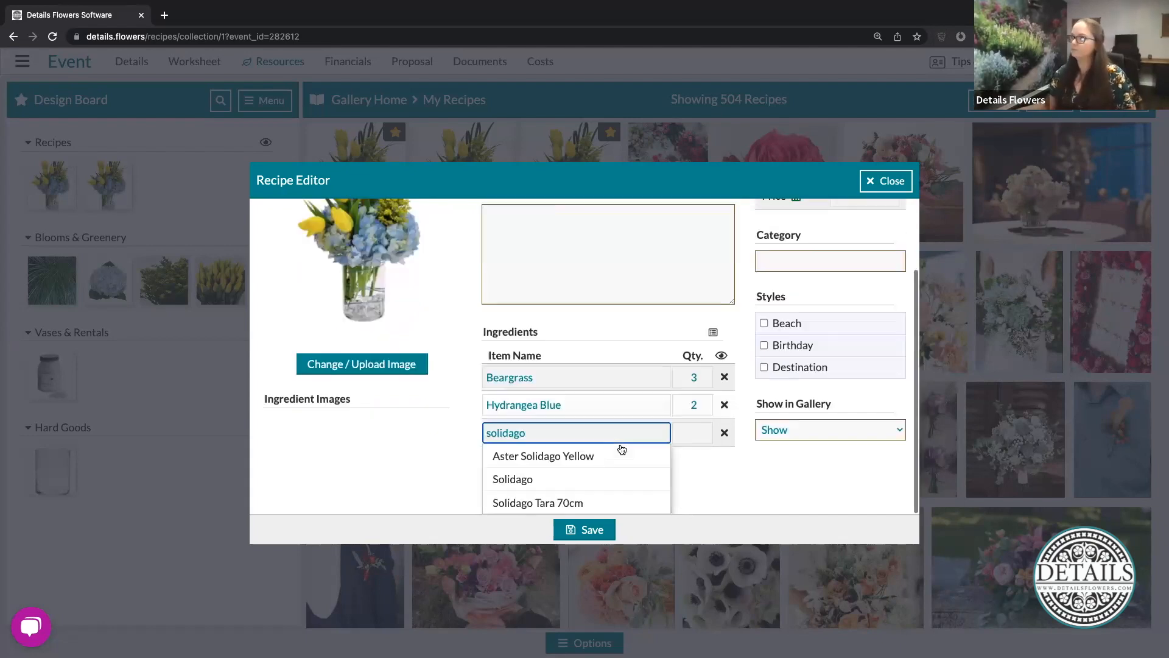
click(516, 480)
click(682, 453)
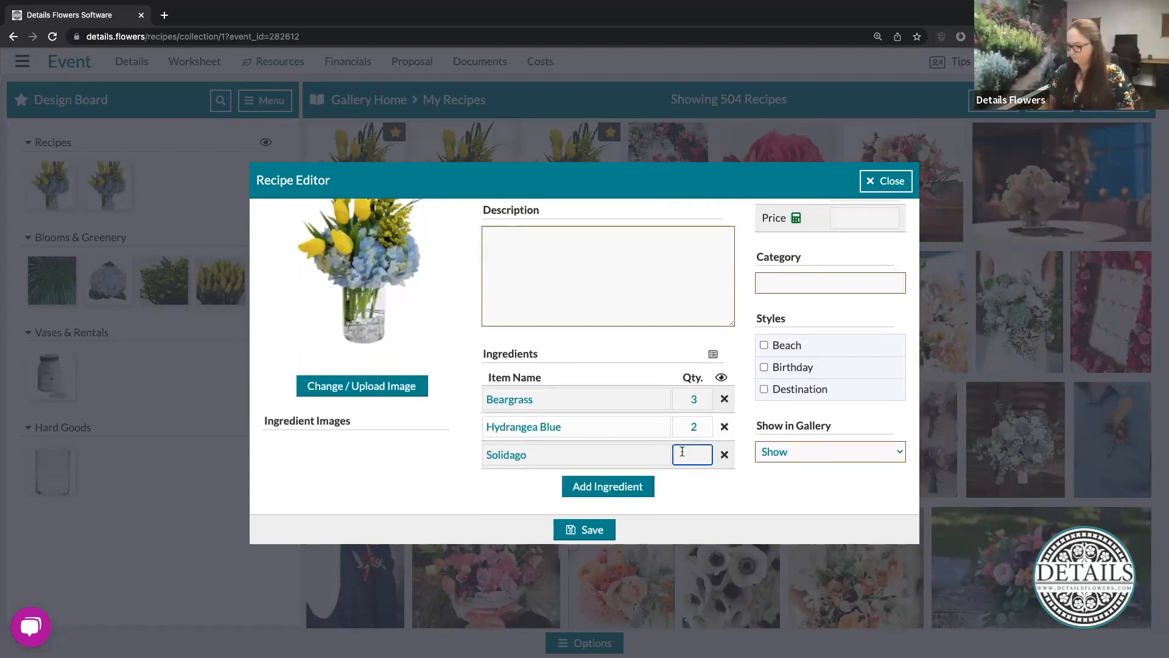
click(620, 488)
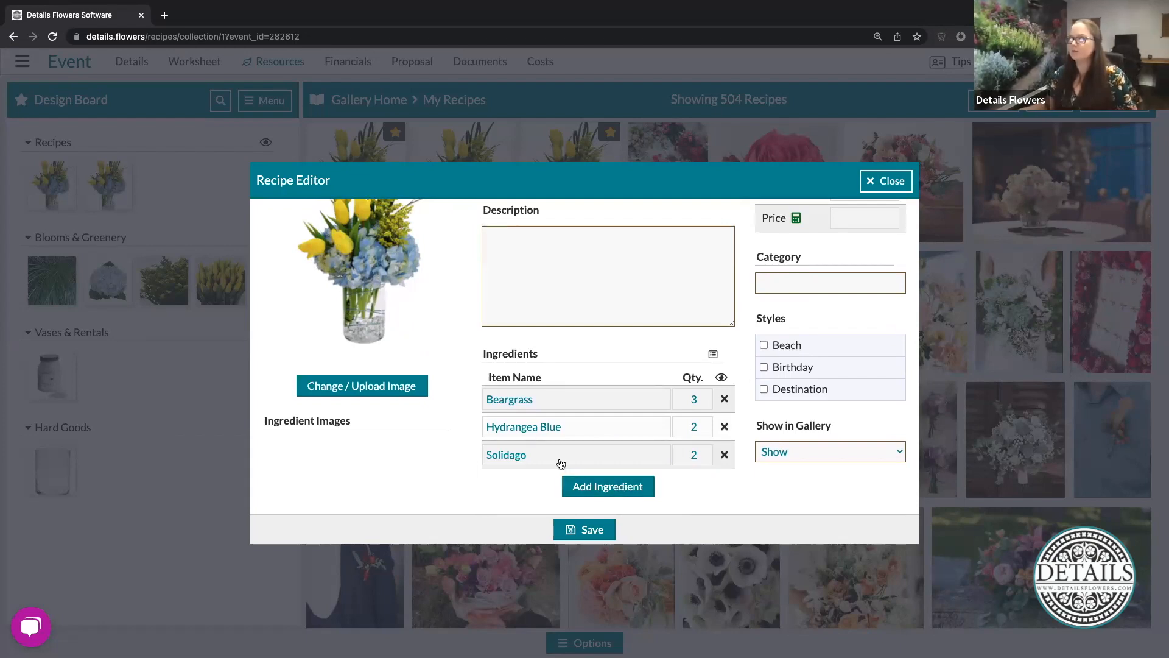
- Fill in the recipe description with the ingredient list "Beargrass, Hydrangea Blue, Solidago"
scroll(561, 464, up, 2)
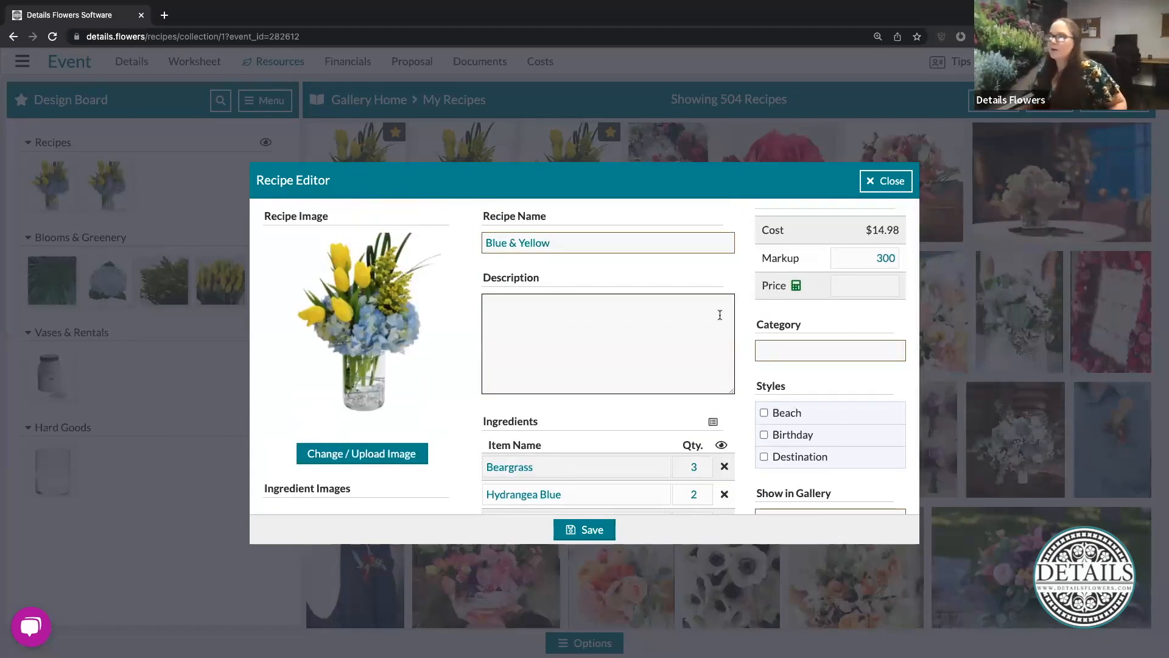
click(684, 312)
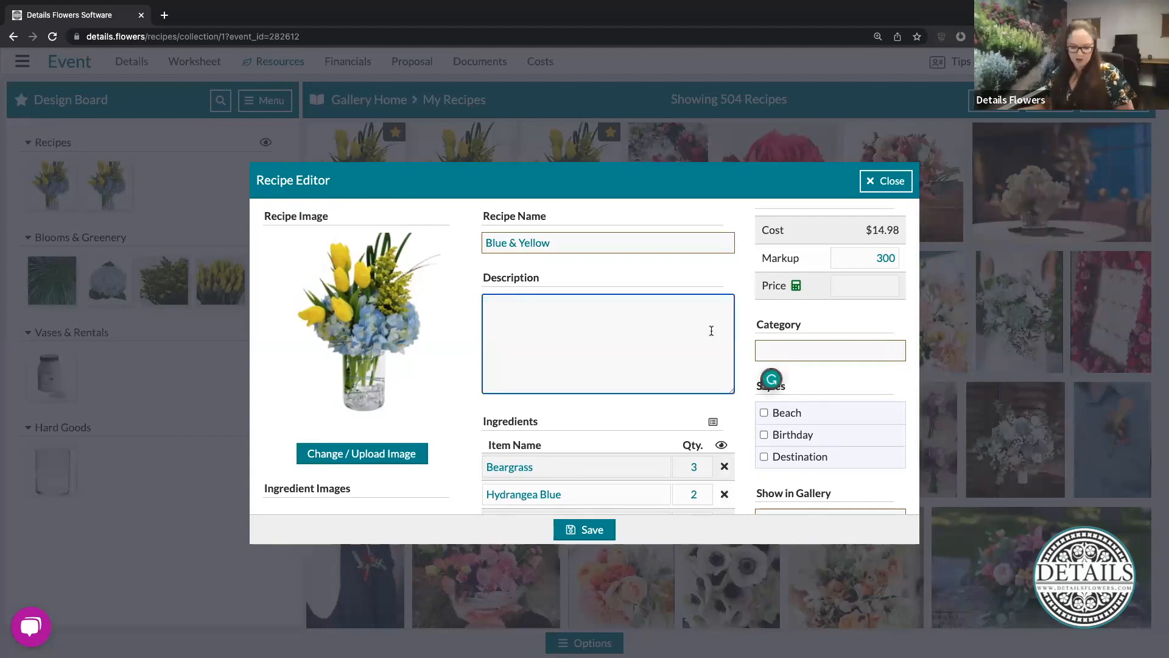
text(Beargrass, Hydrangea Blue, Solidago)
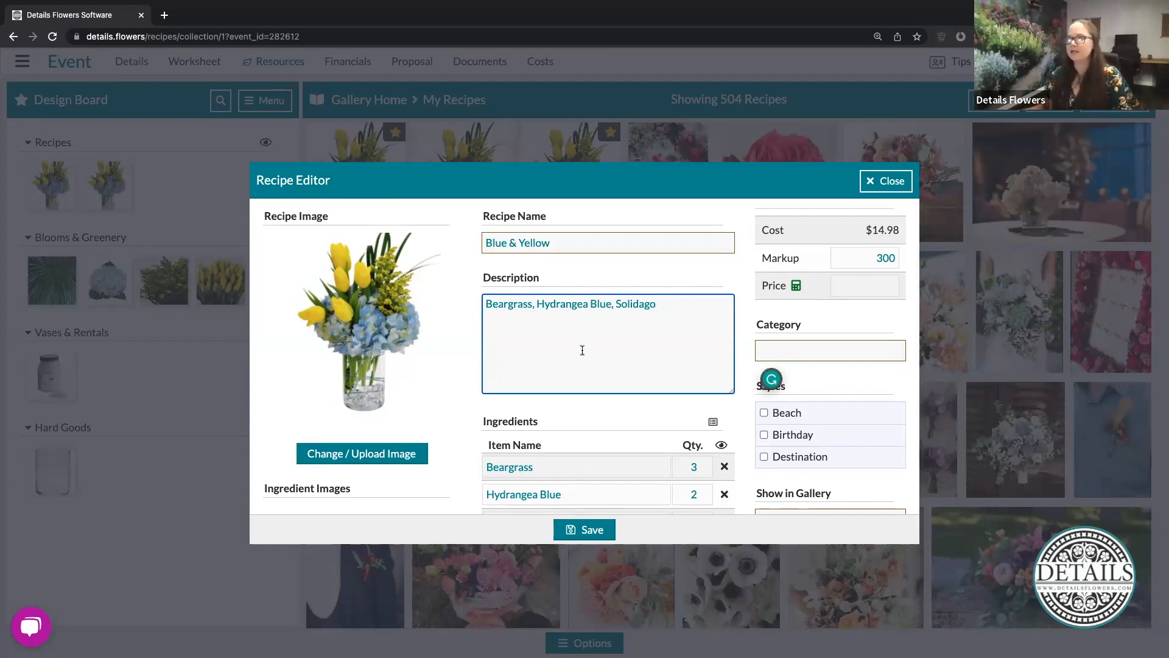
click(700, 262)
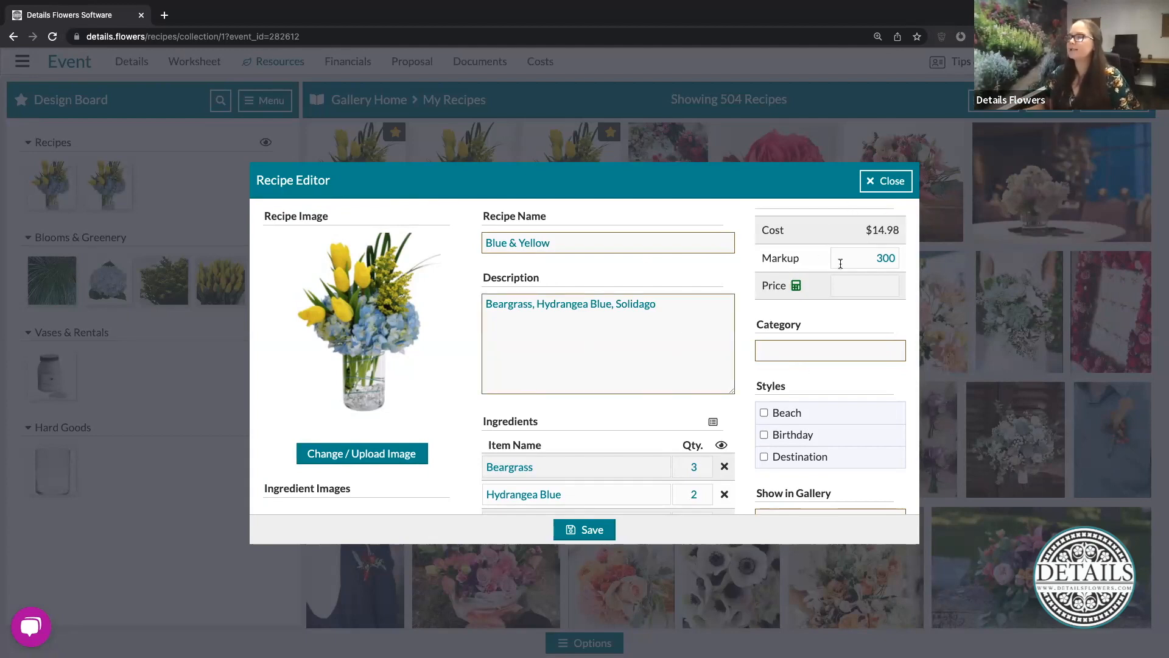
- Update the recipe's price from its ingredient costs, keeping the markup of 300
click(874, 258)
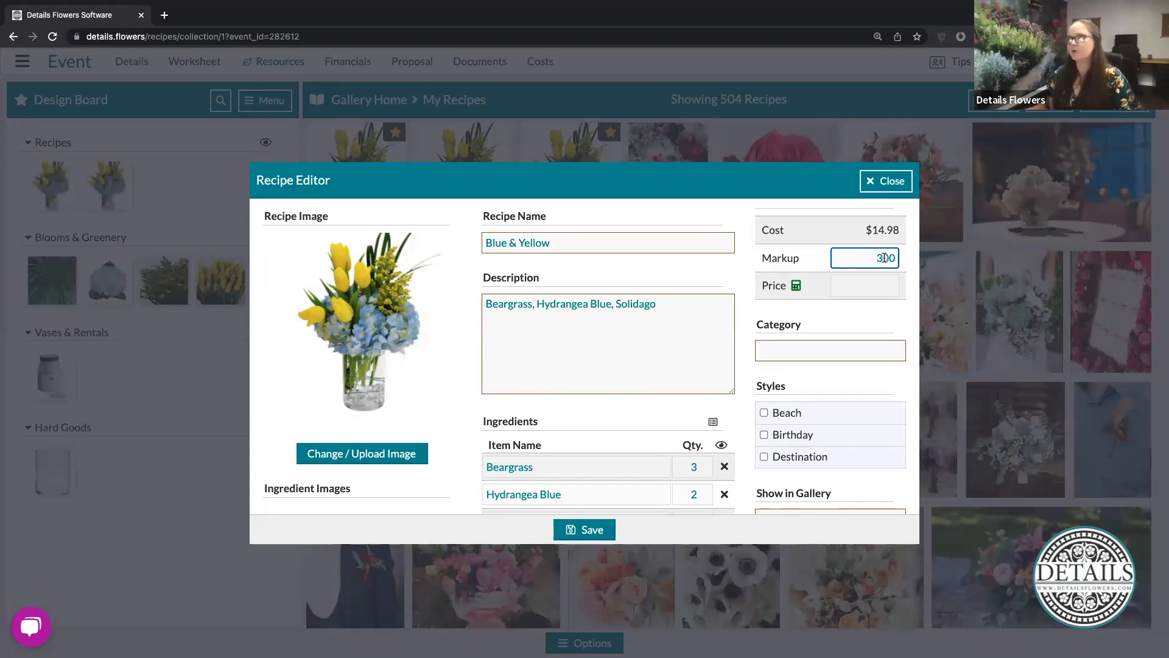
click(796, 286)
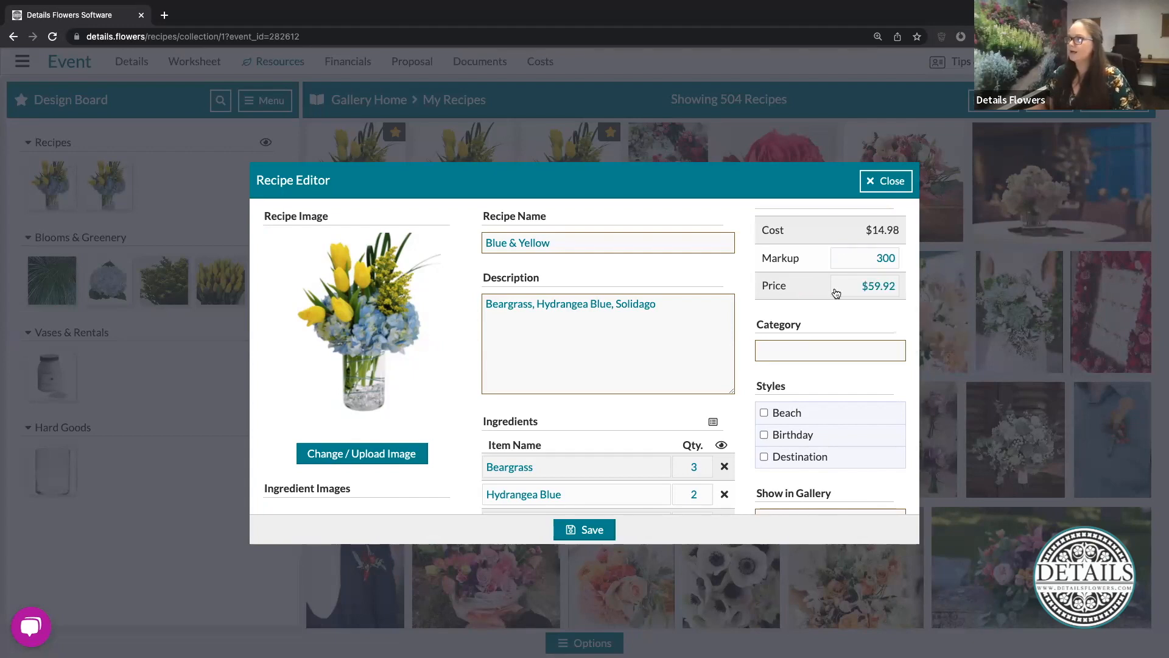
click(861, 287)
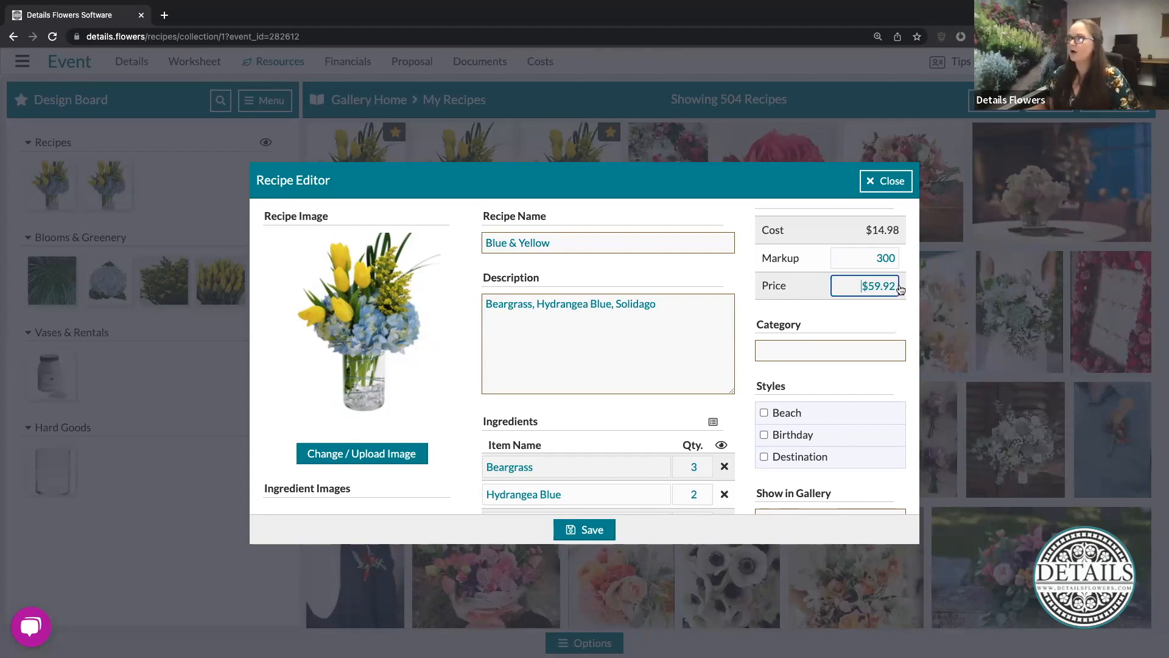
click(860, 312)
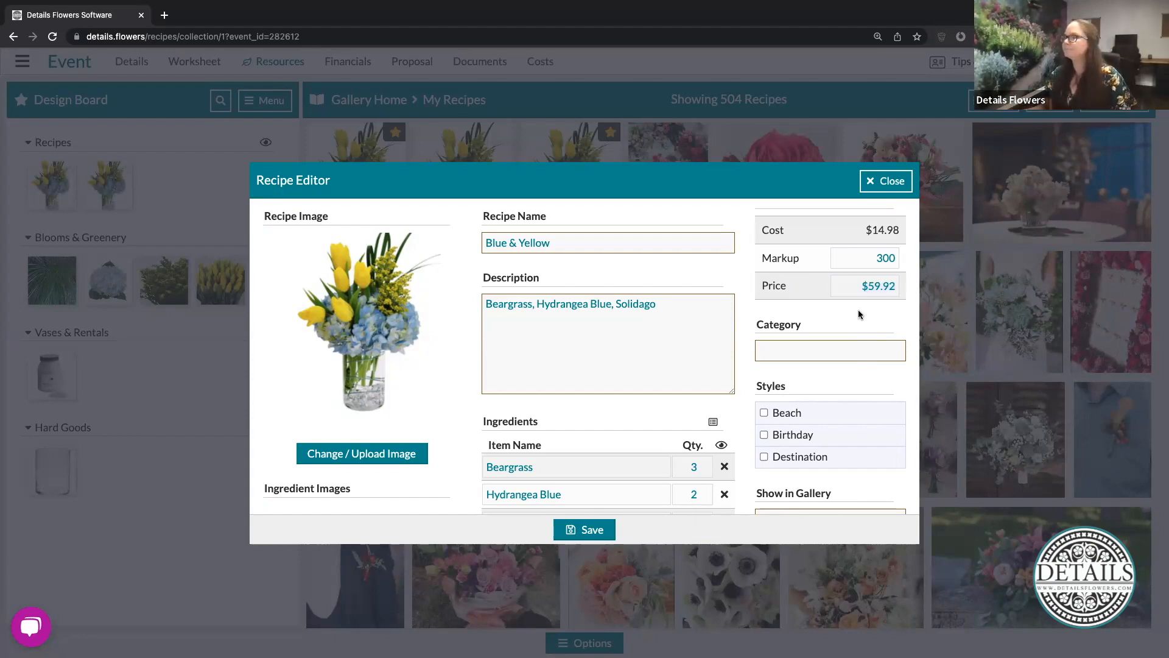
- Set the Blue & Yellow recipe's category to "Centerpieces"
click(798, 350)
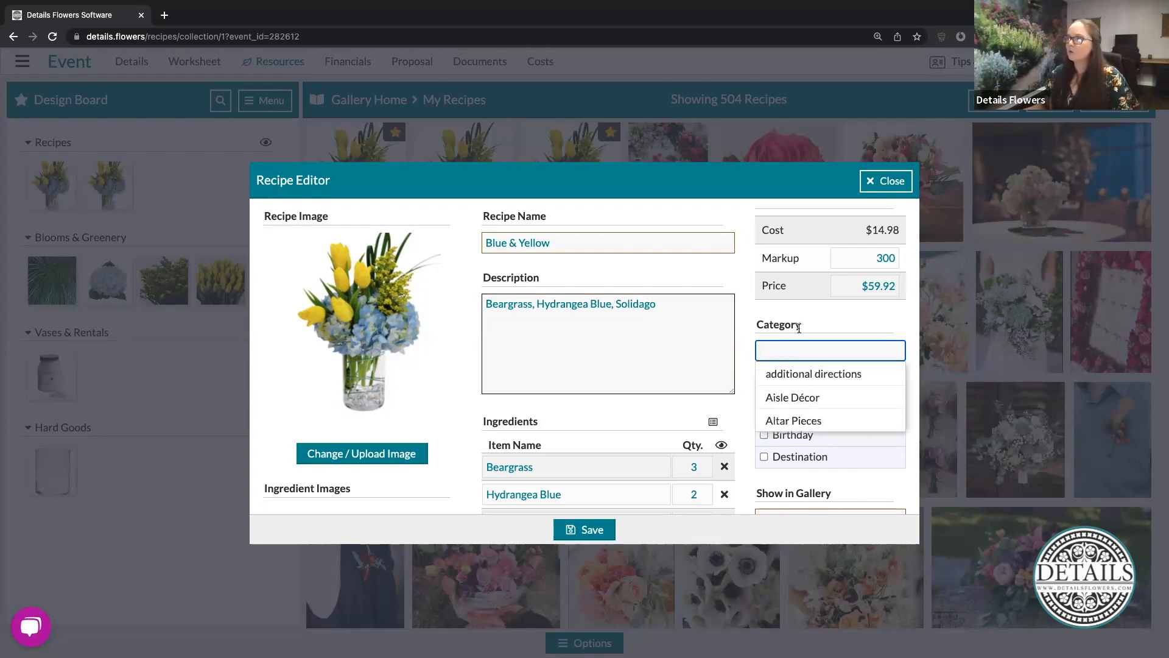
text(Cent)
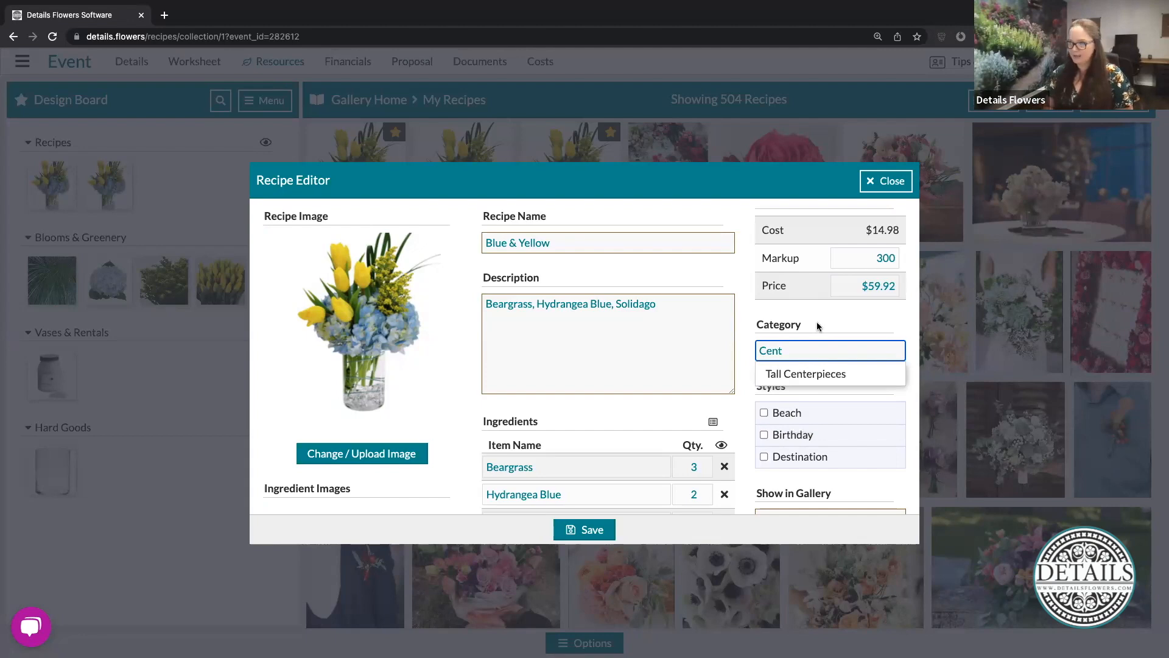
text(erpieces)
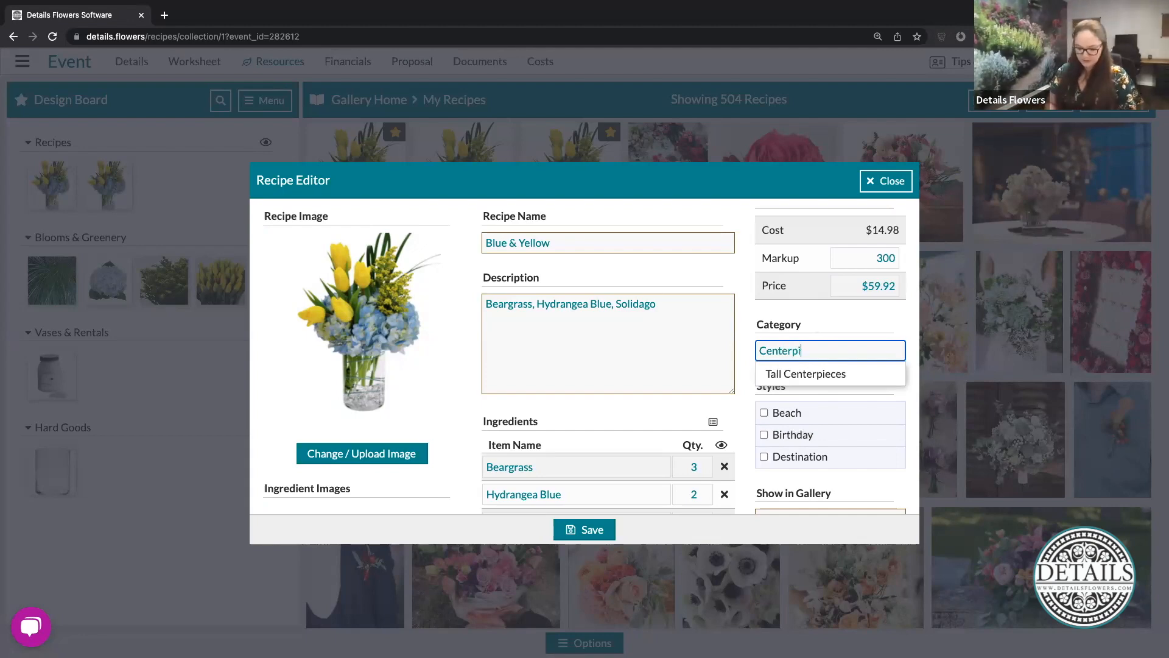
click(834, 326)
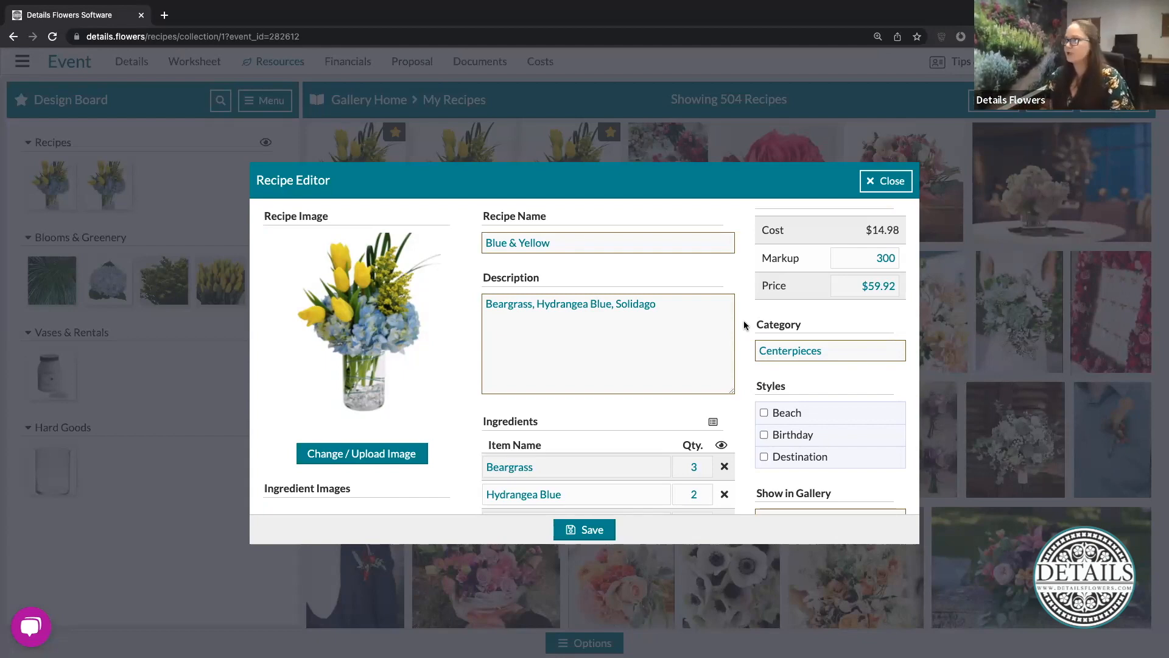
scroll(744, 325, down, 2)
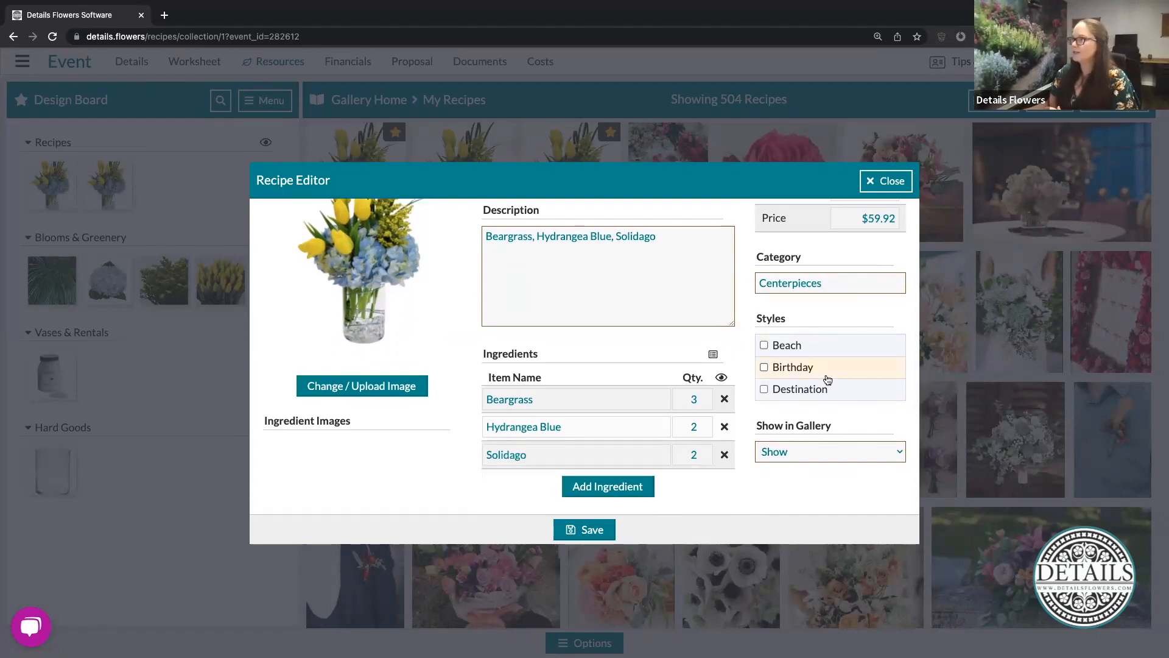
- Tag the Blue & Yellow recipe with the Modern style and save it to the gallery
scroll(830, 373, down, 2)
scroll(829, 375, down, 3)
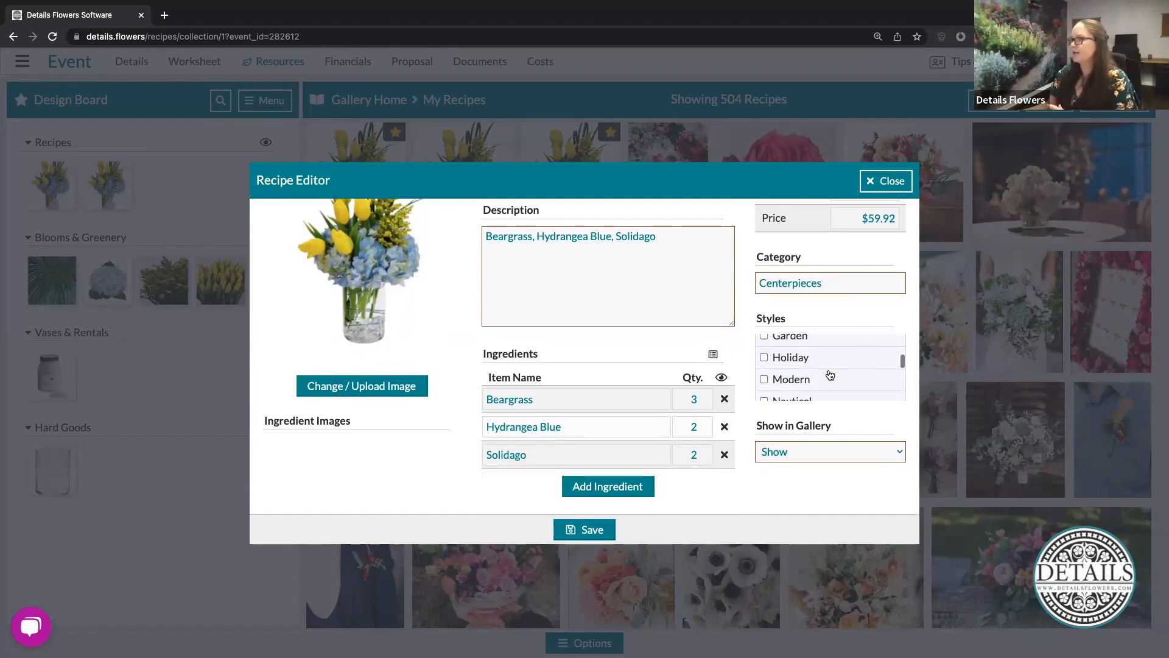
click(810, 339)
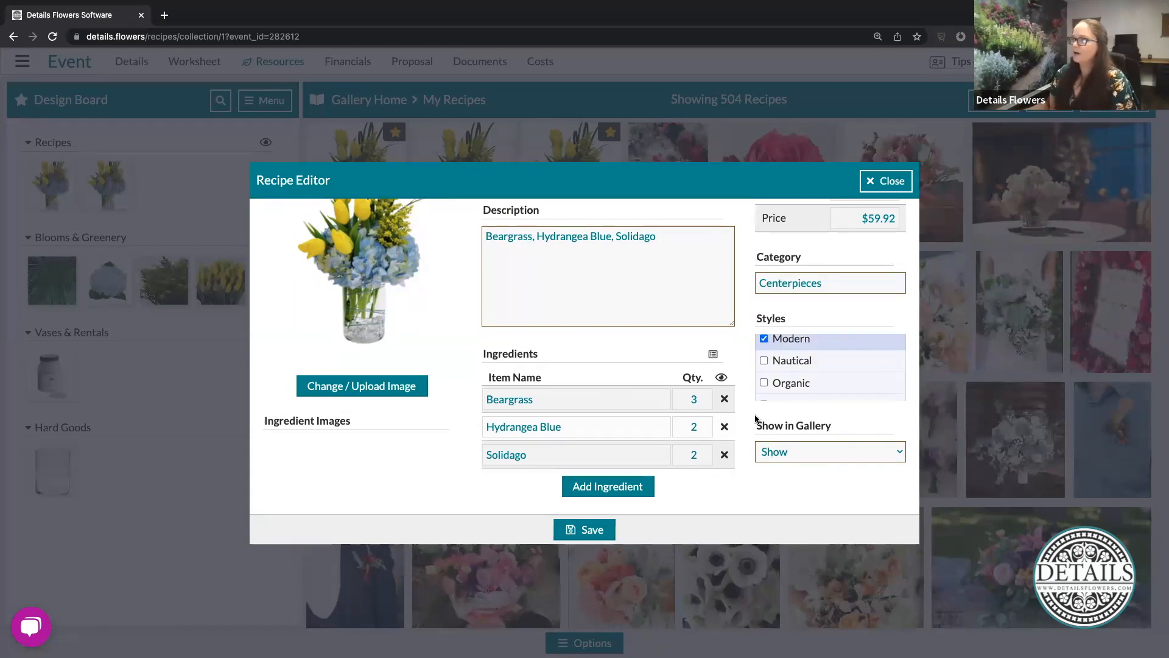
click(578, 530)
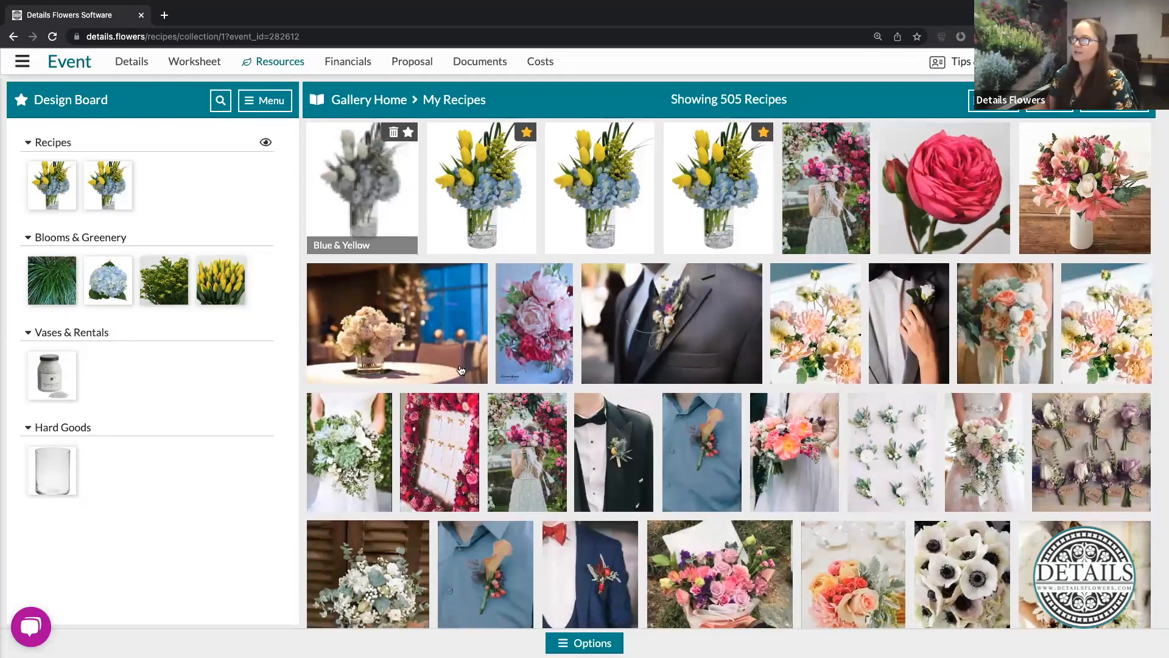
- Open the saved Blue & Yellow recipe and review its ingredients, rates, category, style, months and colors
click(474, 361)
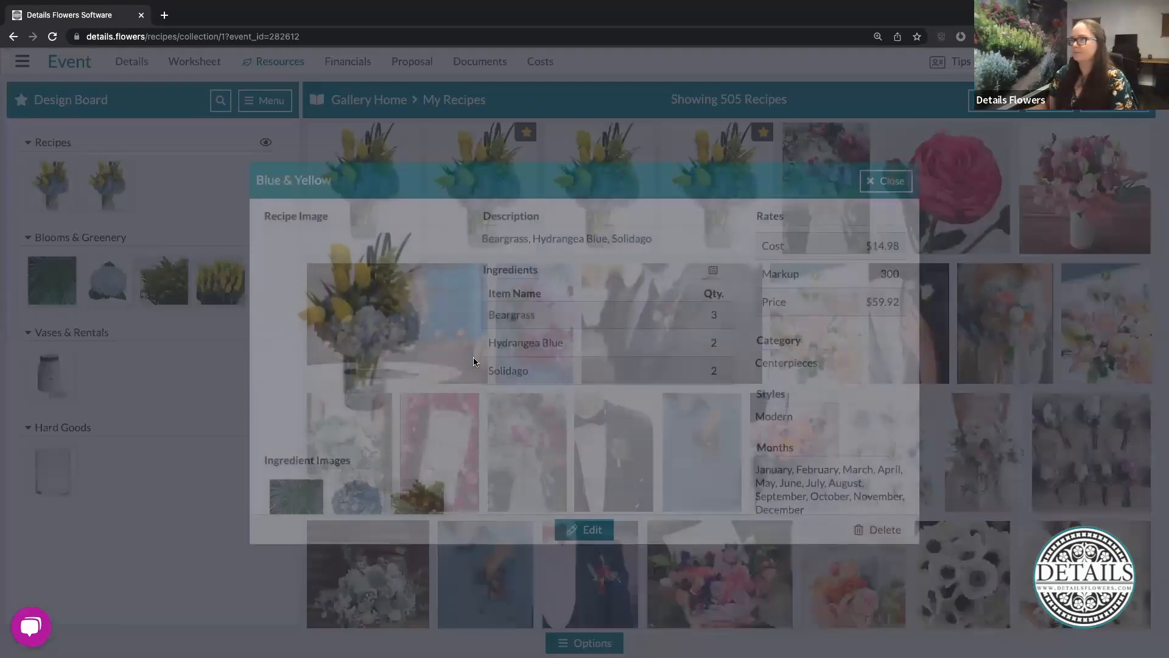
scroll(474, 367, down, 3)
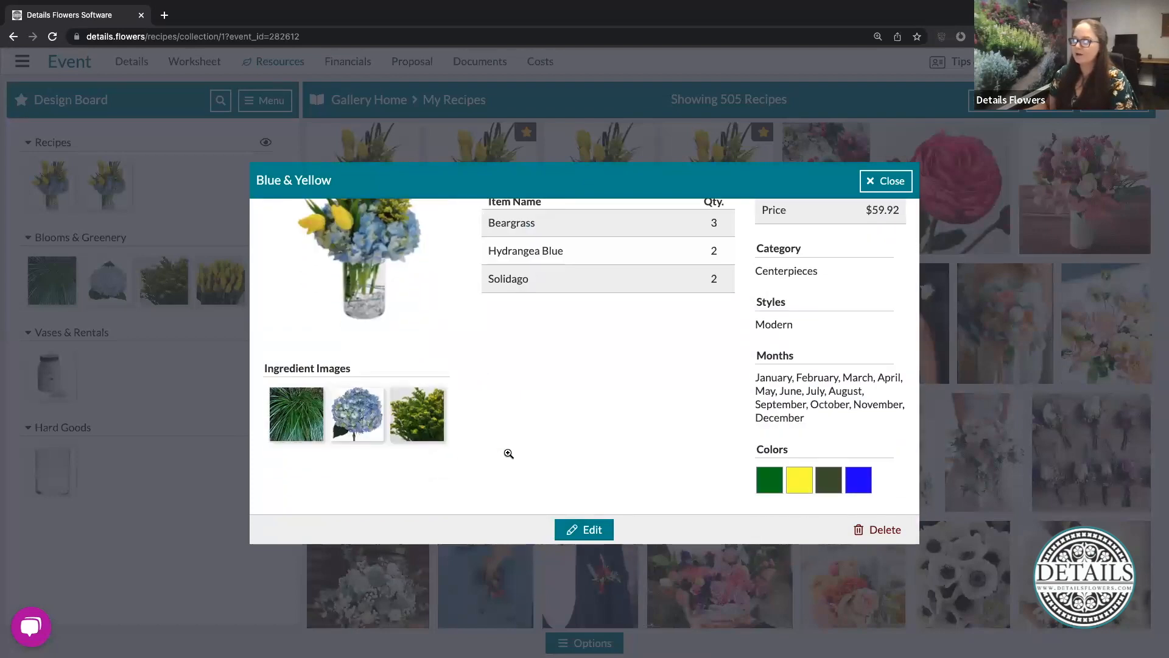
scroll(509, 457, up, 3)
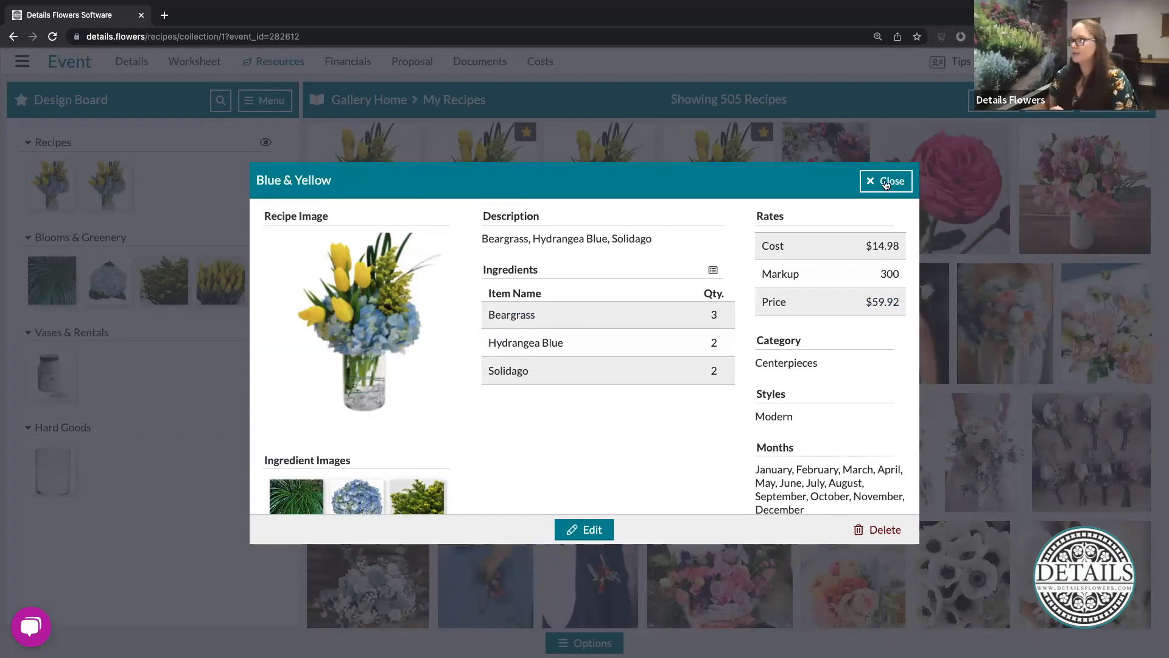
- Close the recipe, favorite the new Blue & Yellow recipe onto the Design Board, and unfavorite it along with the adjacent Blue & Yellow recipe
click(411, 137)
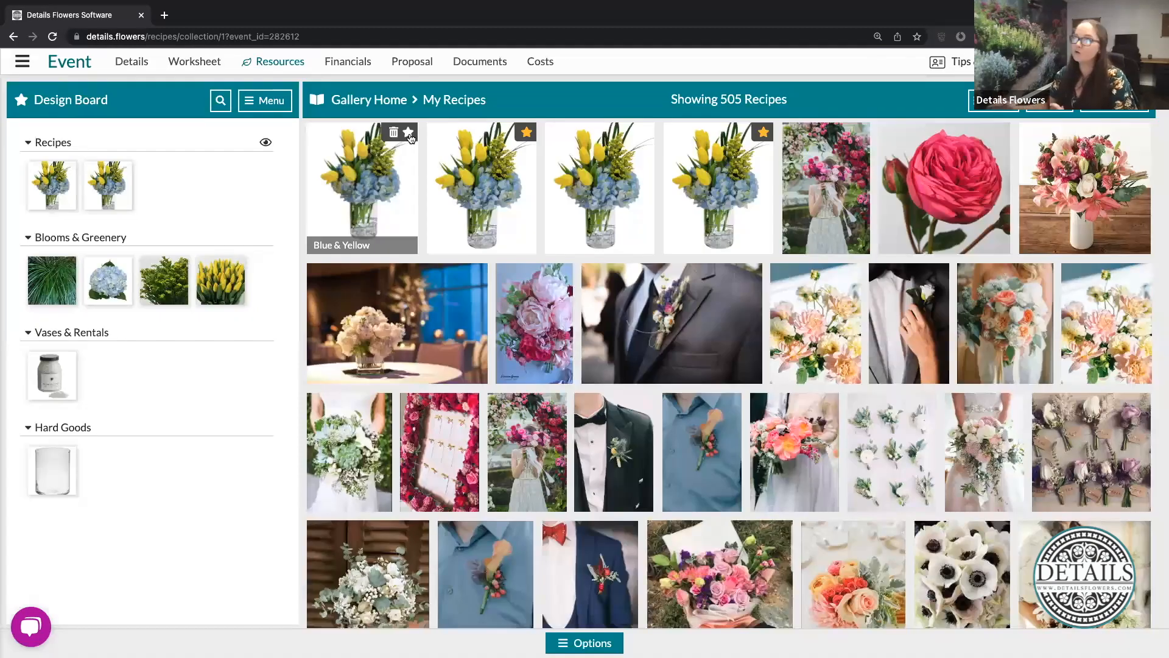
click(410, 135)
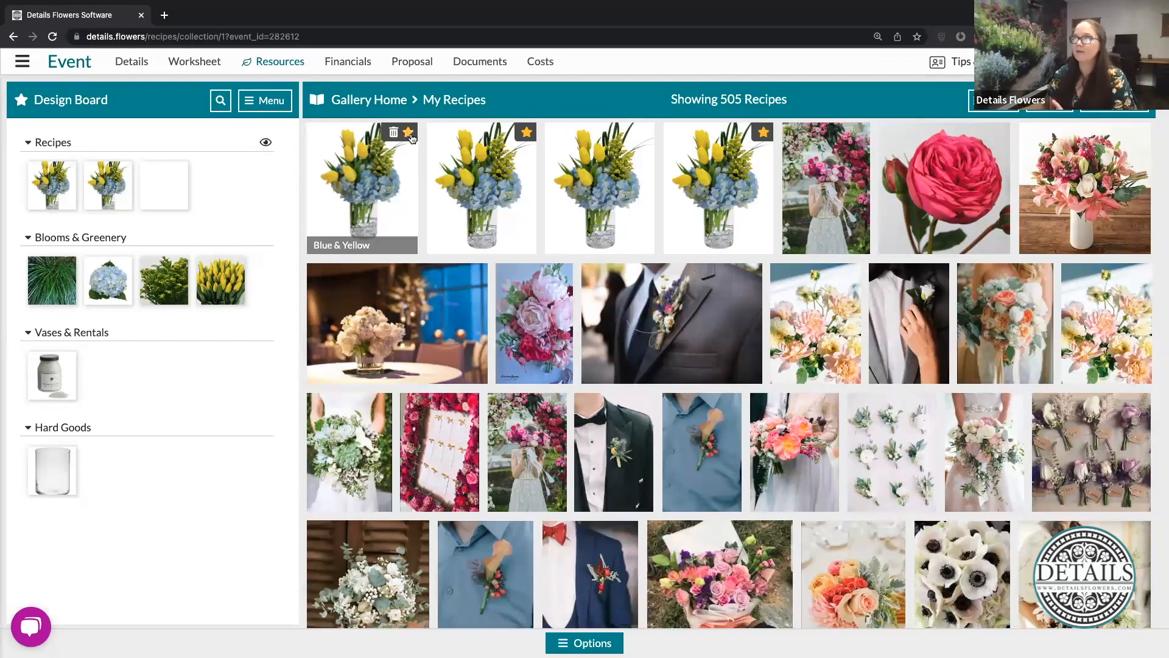
click(412, 138)
click(527, 133)
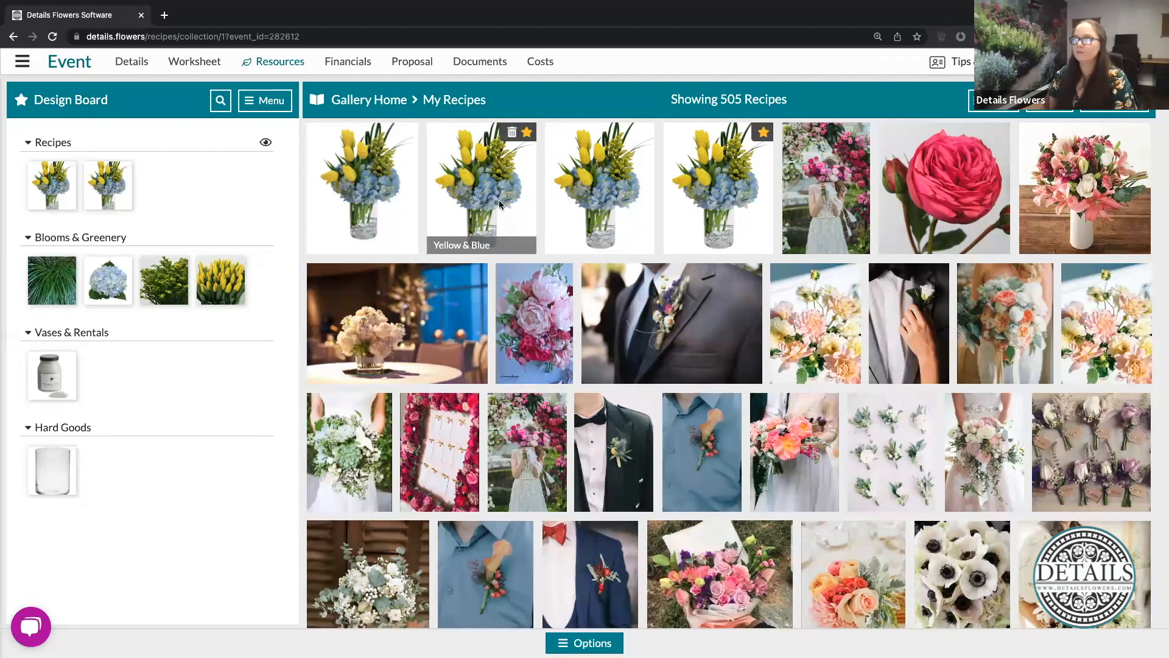
- Open the recipe search filters and examine the Recipe Name and Item Name search options
click(220, 104)
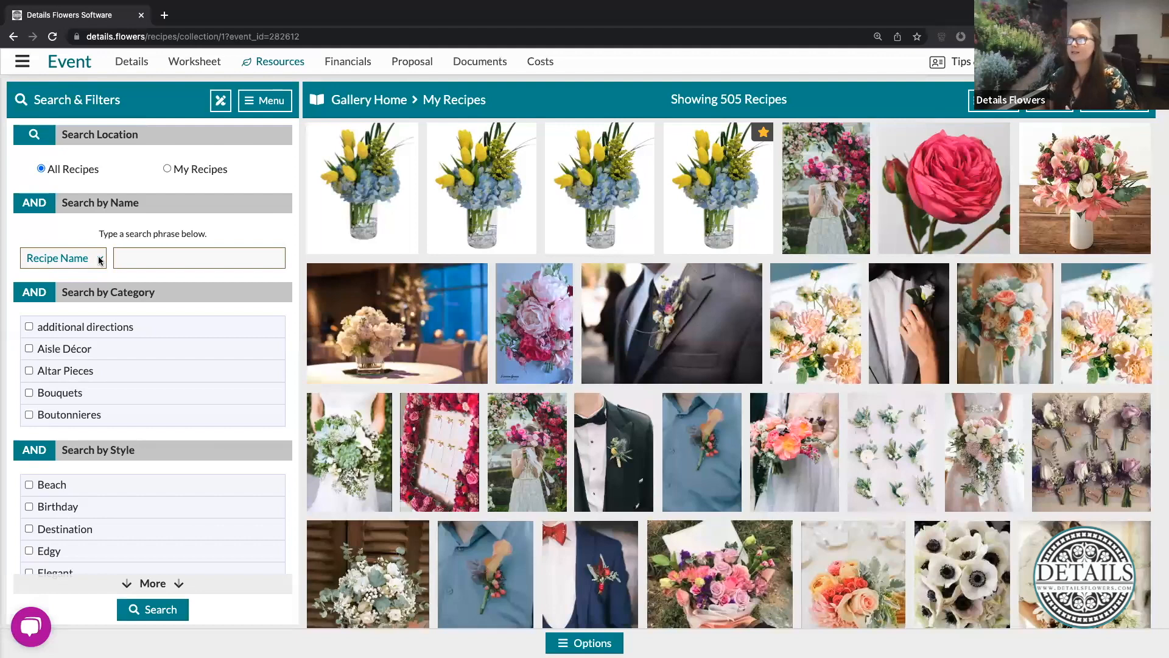
click(128, 258)
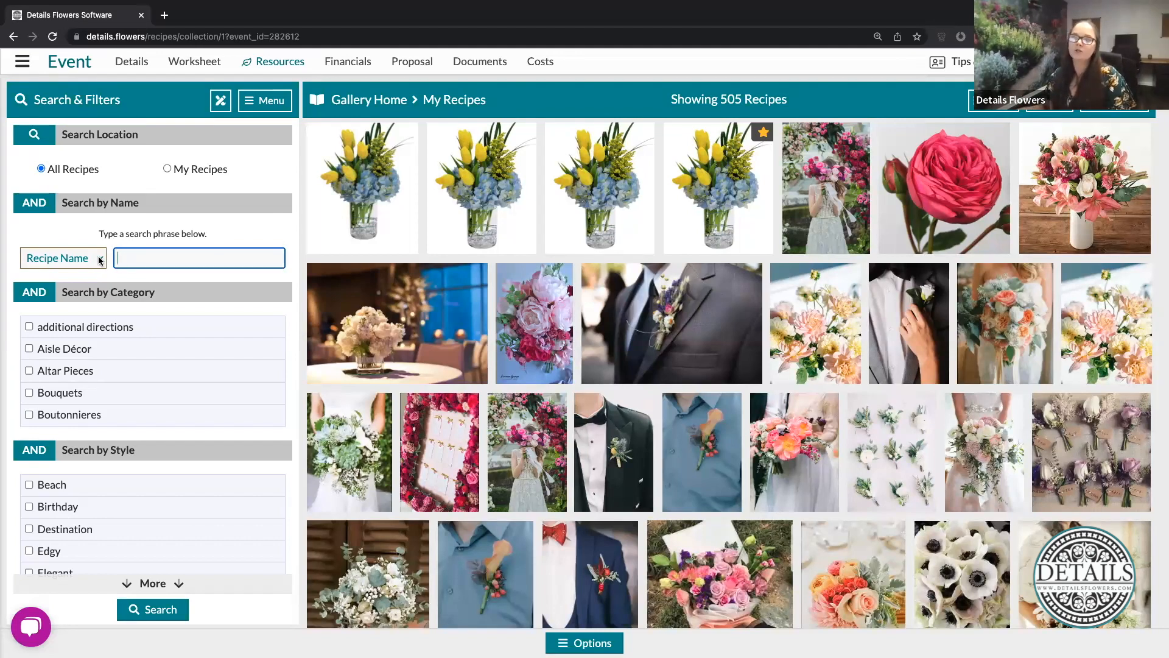
click(100, 261)
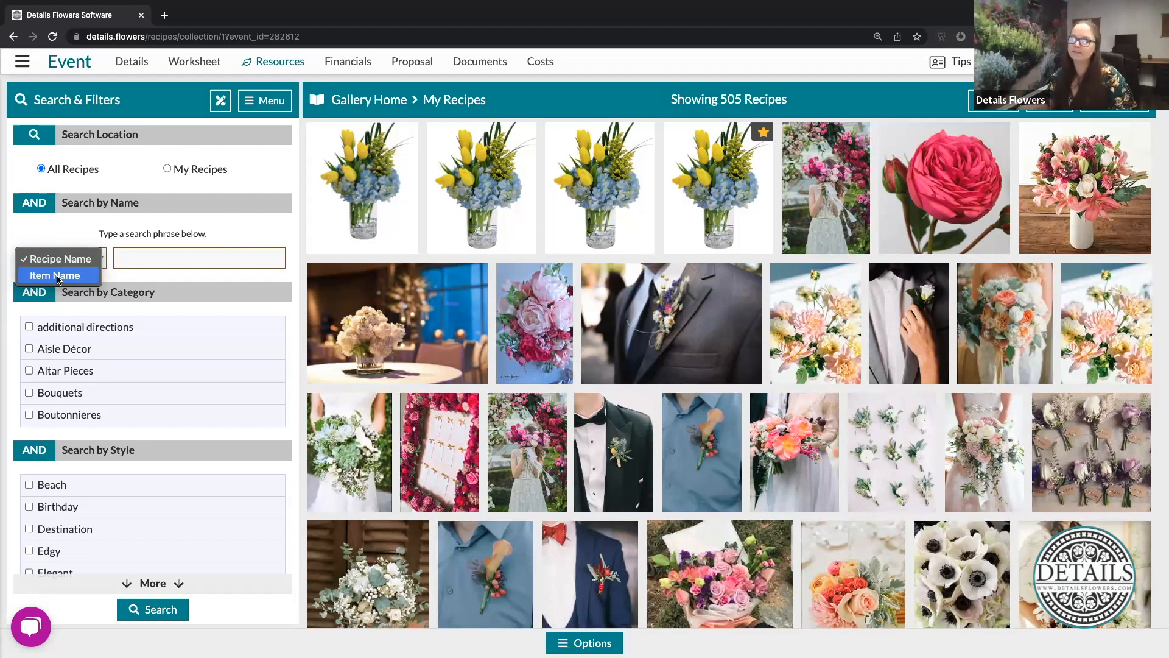
click(145, 275)
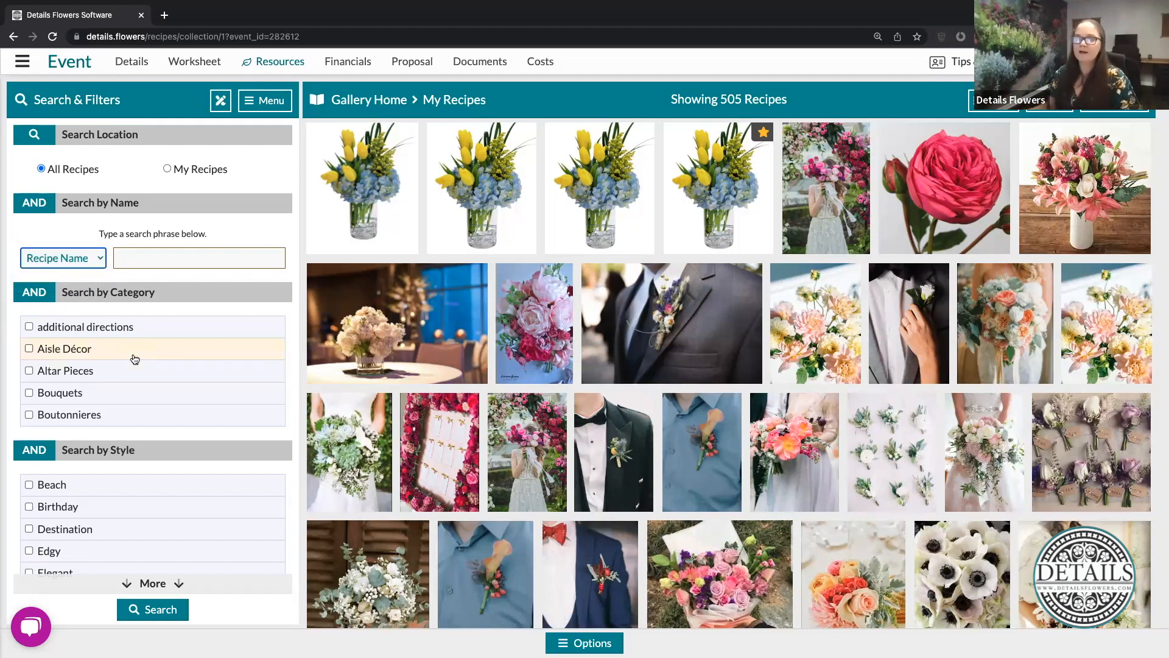
- Browse the category filters, select Focal Pieces and clear that selection again
scroll(135, 359, down, 6)
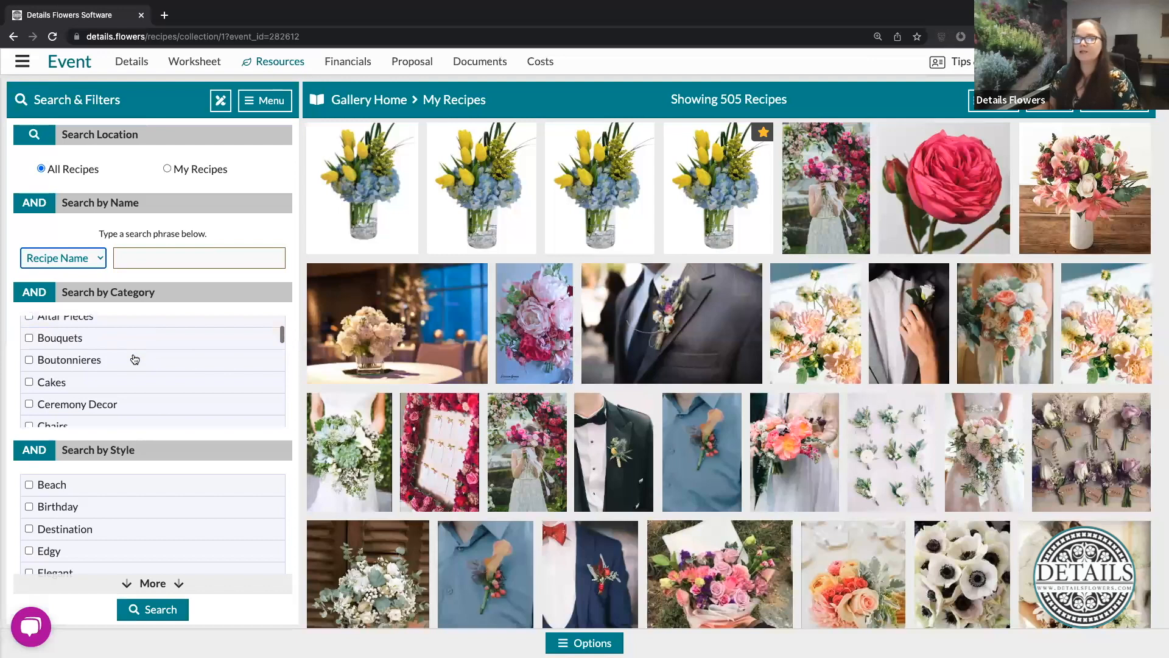
scroll(135, 359, down, 3)
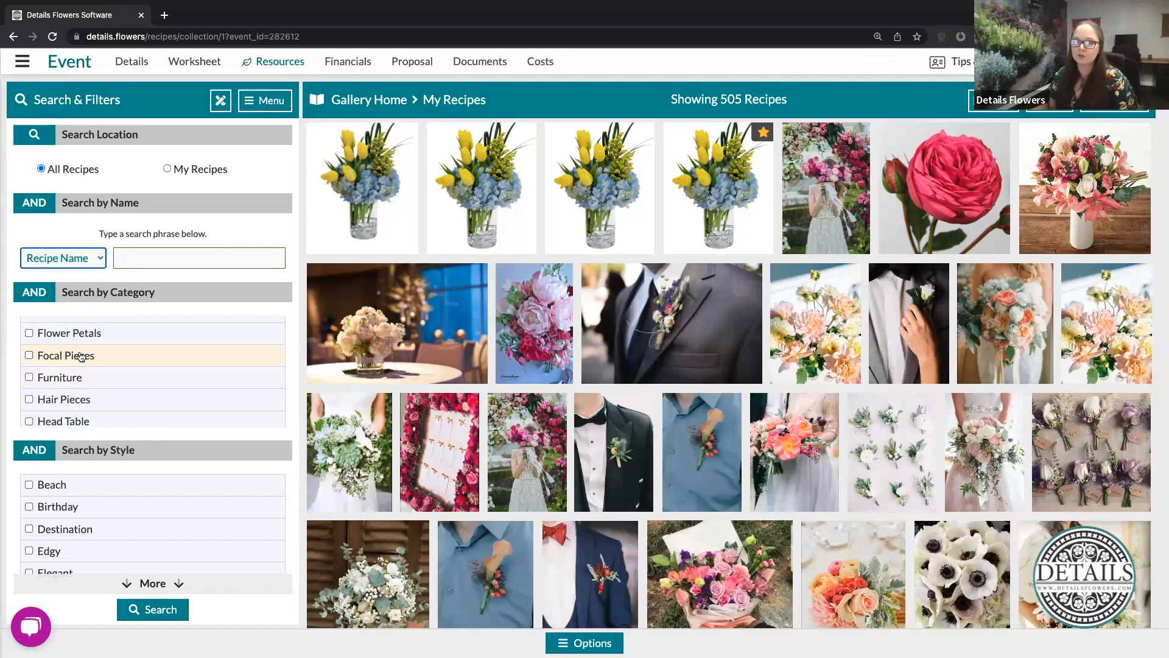
click(128, 359)
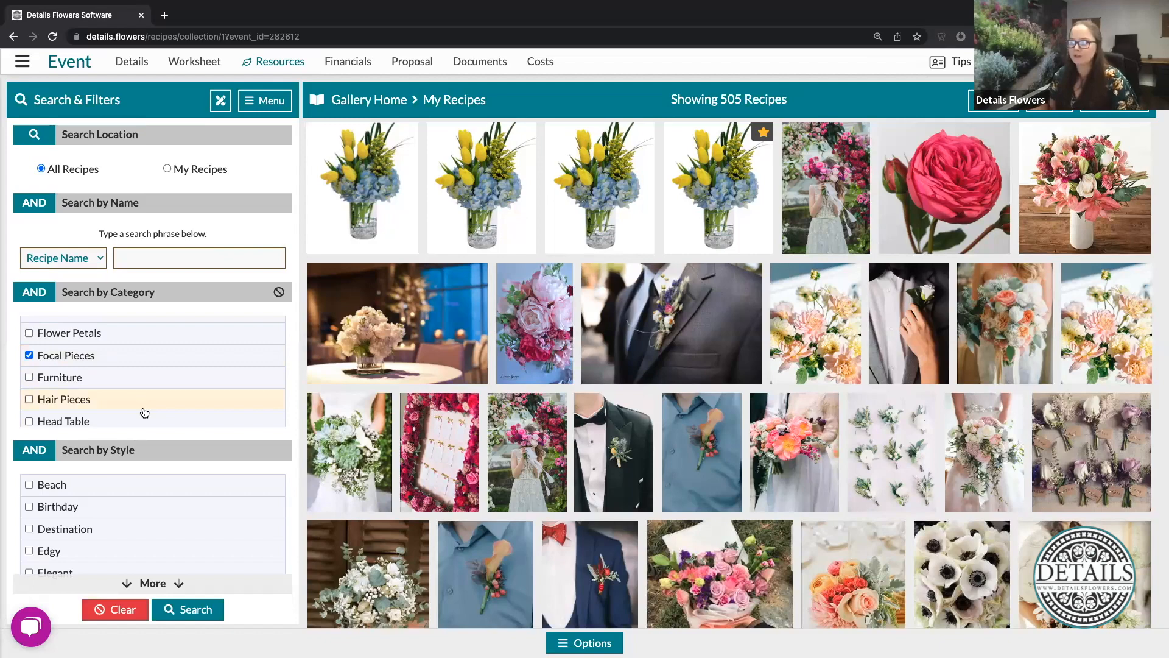
click(70, 358)
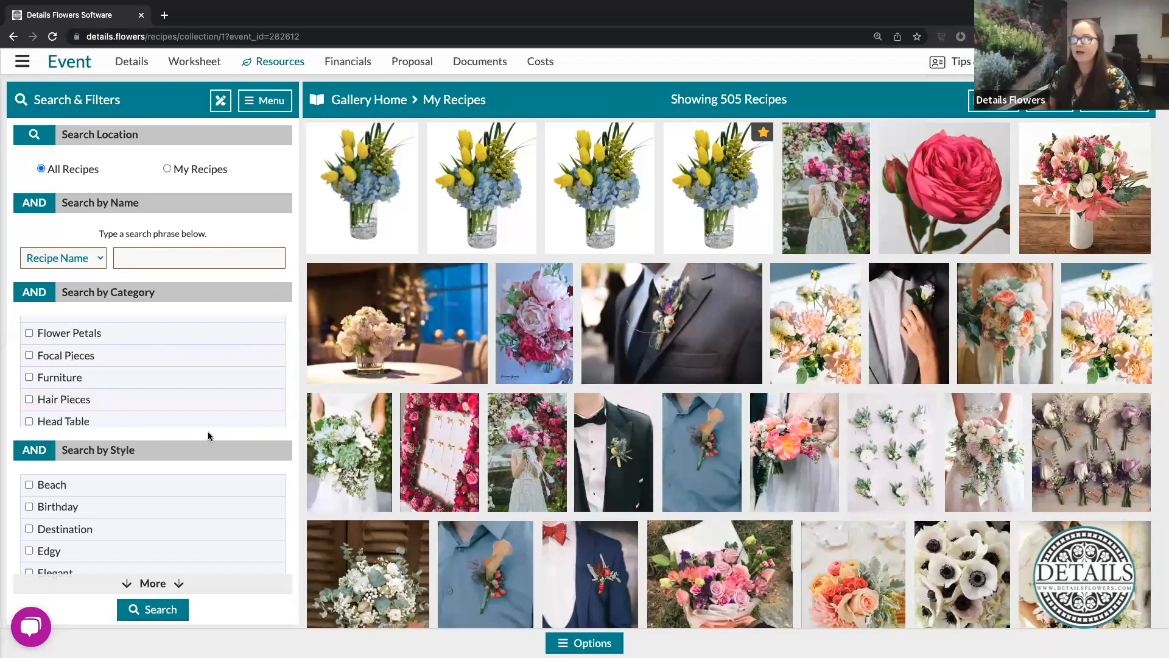
scroll(149, 403, up, 5)
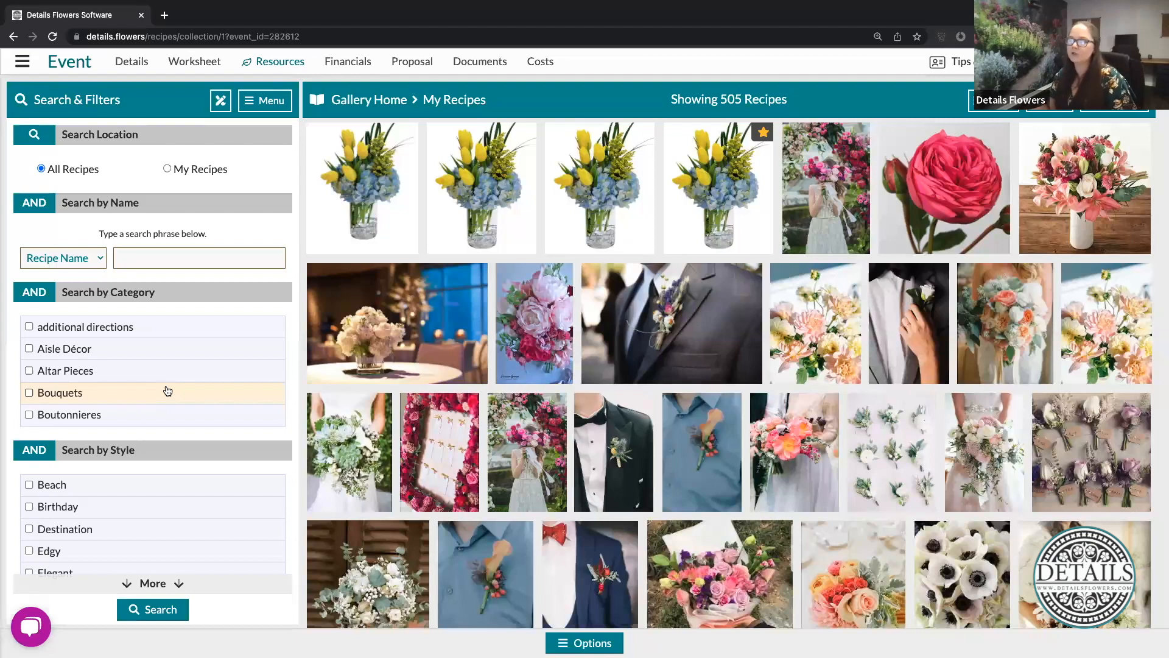
- Examine the available style filters and the color filter section below them
scroll(173, 507, down, 2)
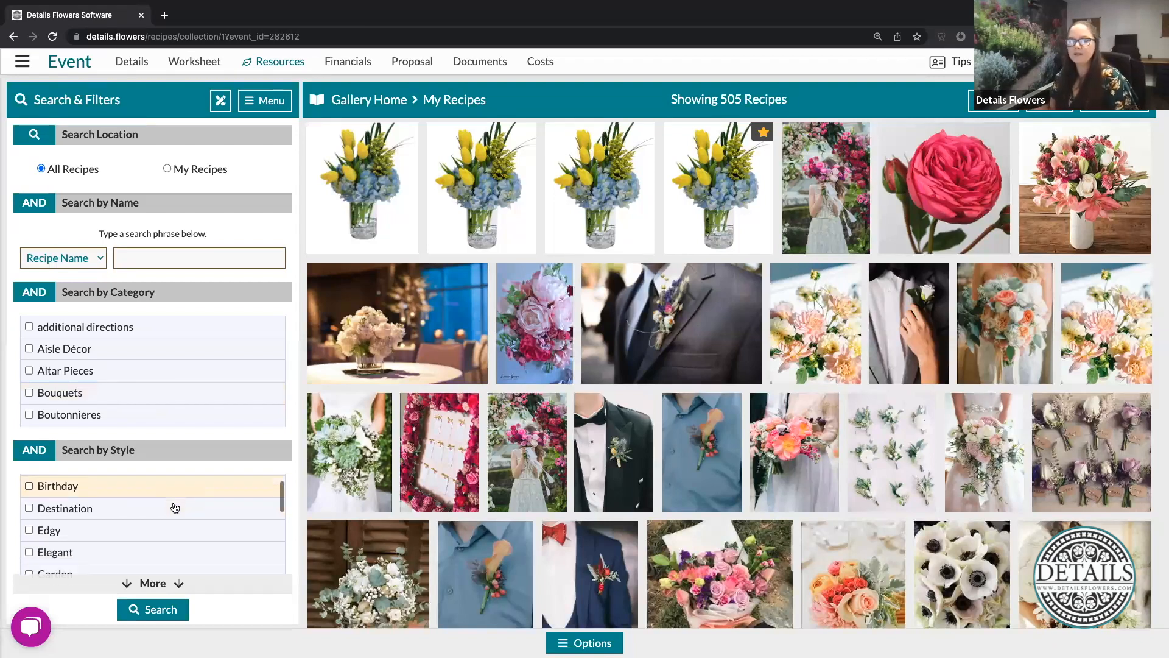
scroll(174, 507, down, 6)
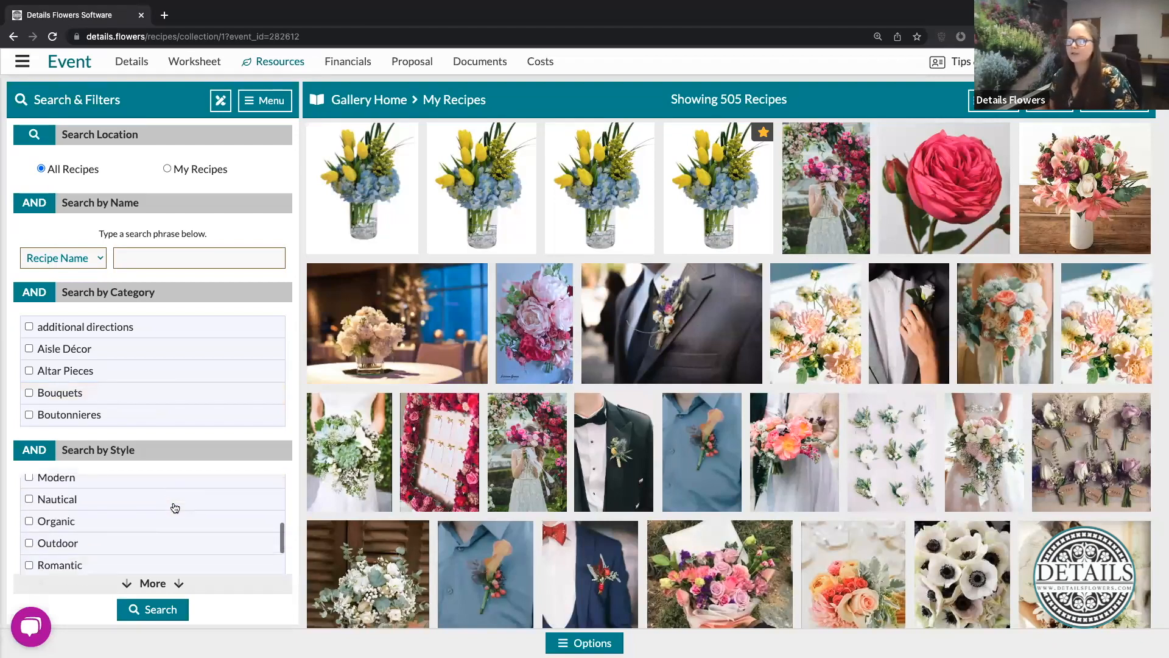
scroll(175, 508, down, 4)
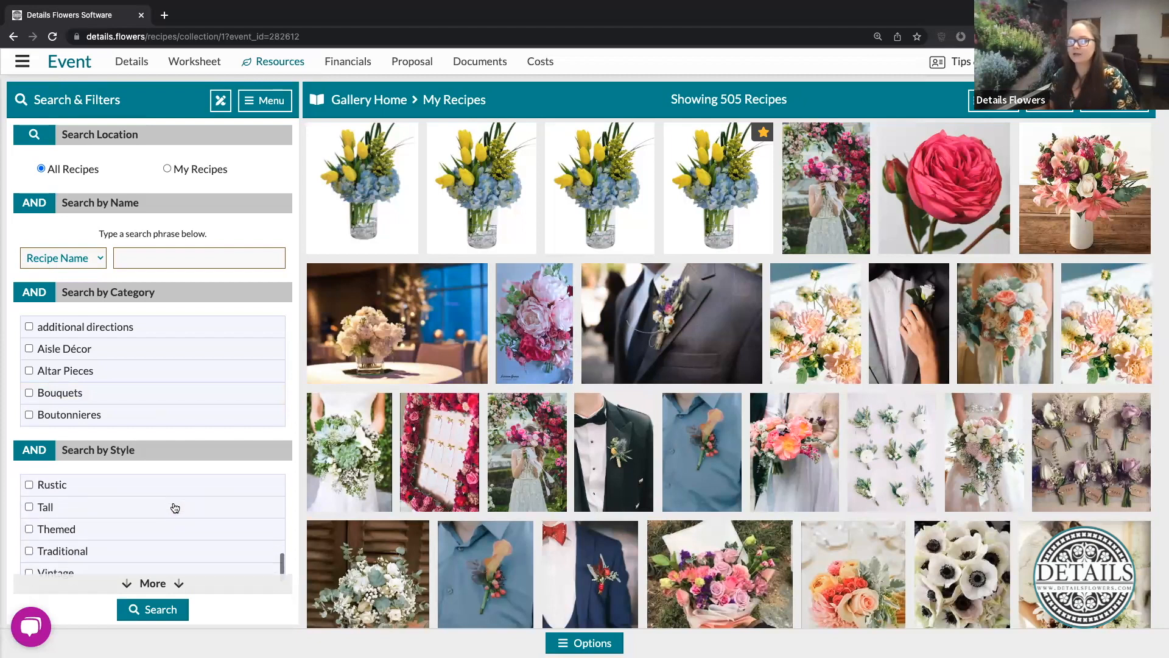
click(207, 586)
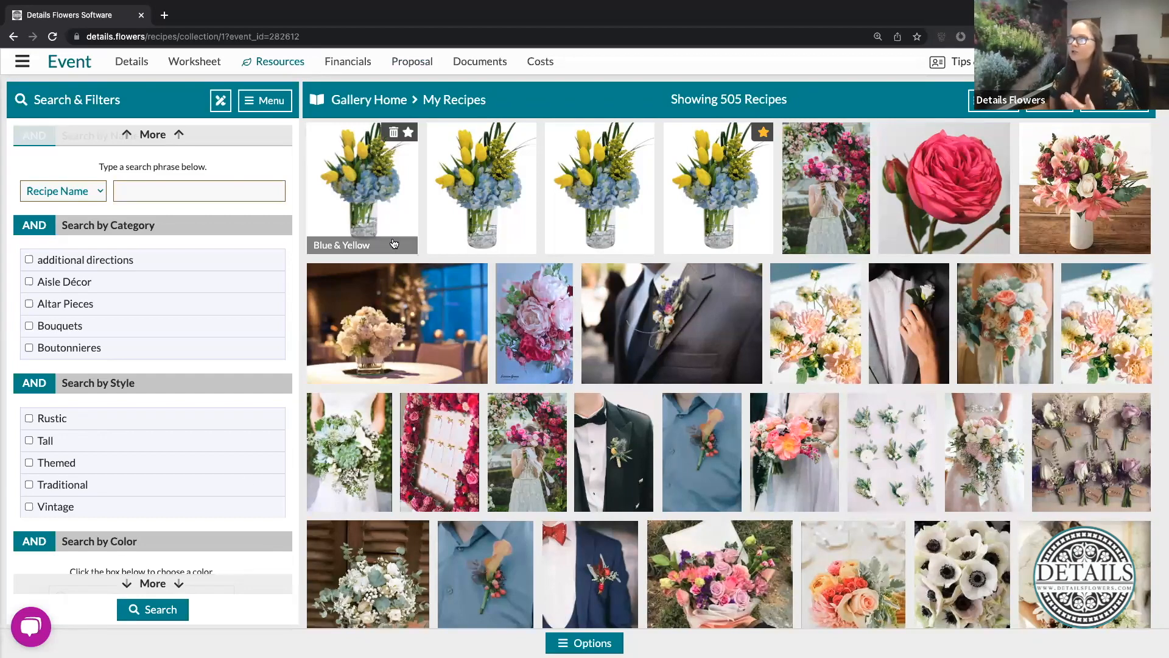
- Reopen the Blue & Yellow recipe to check its category, style, months and colors, and close it
click(364, 308)
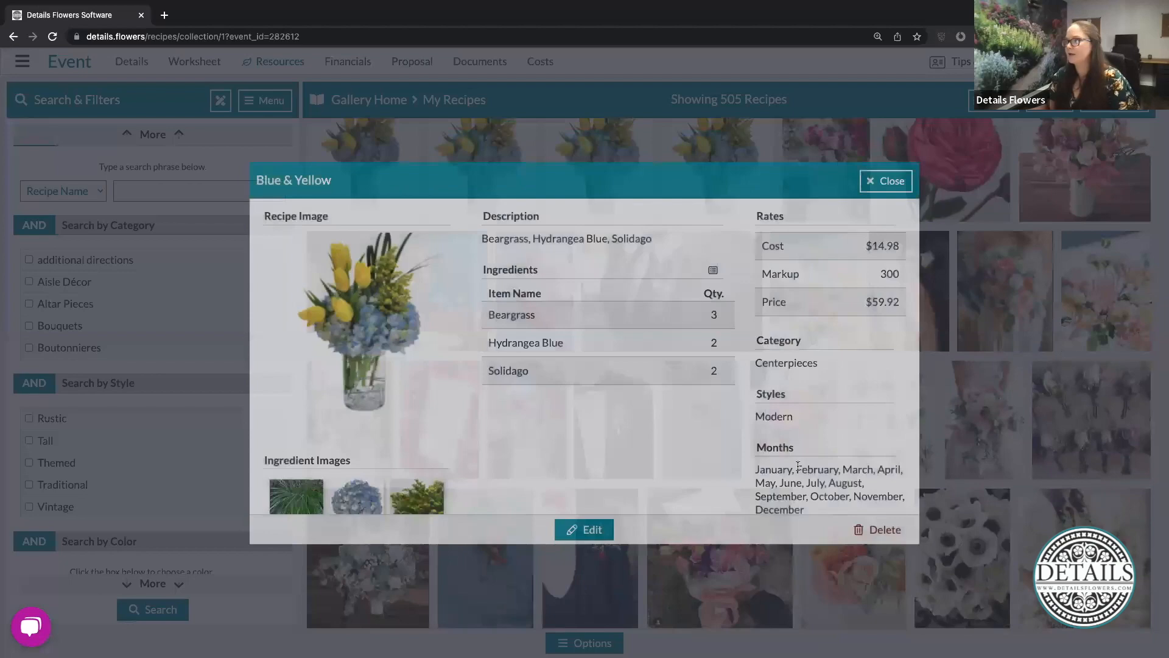
scroll(799, 419, down, 3)
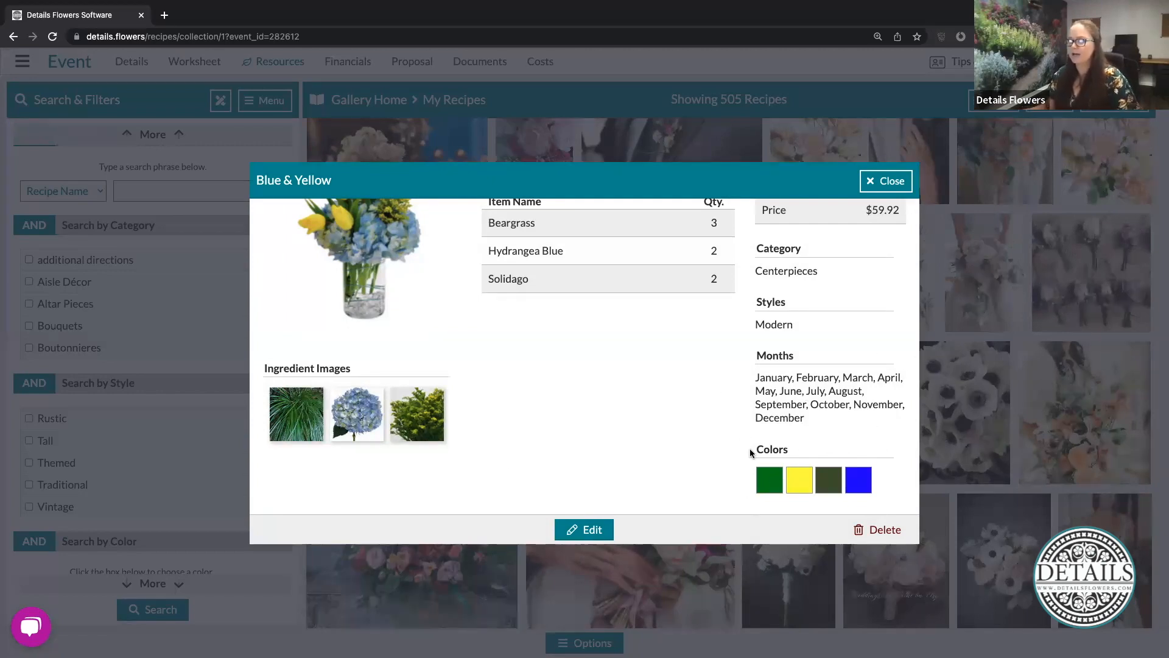
scroll(751, 449, up, 3)
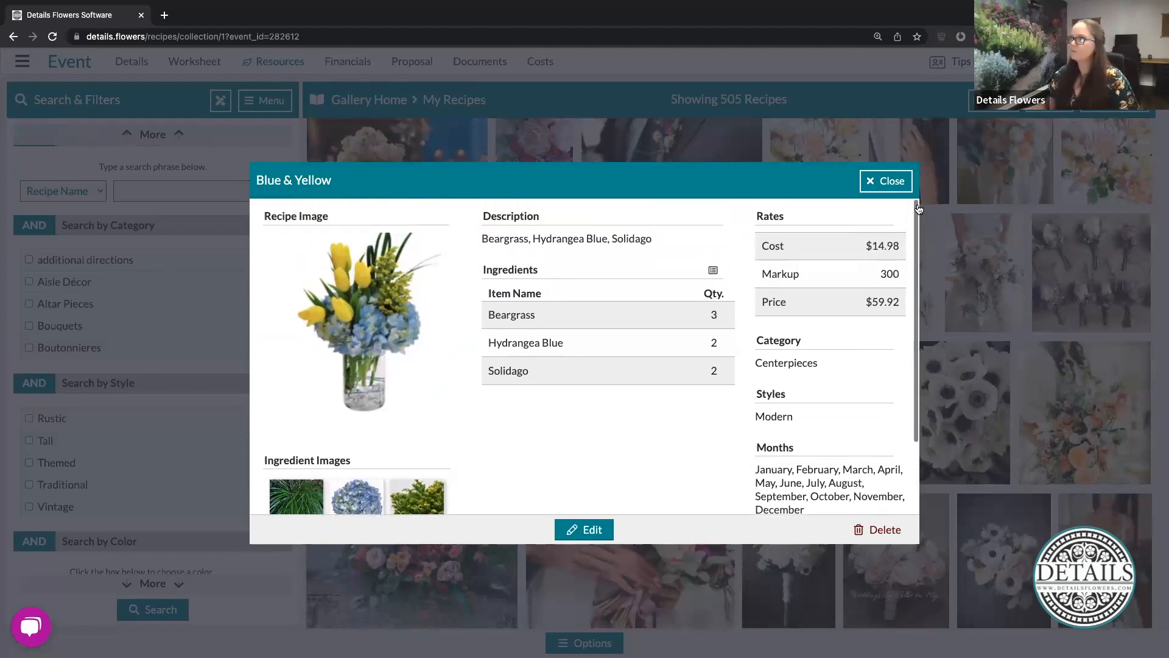
click(883, 181)
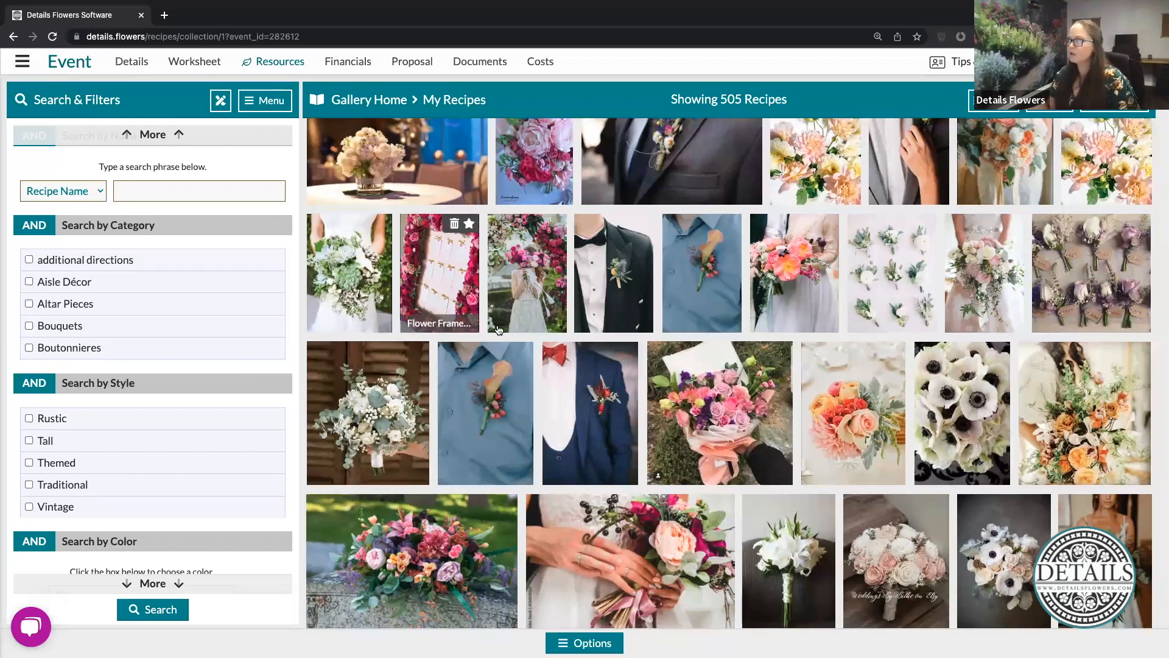
- Set the White/Green Centerpiece recipe's category to "Centerpieces", save the change and close the recipe
scroll(498, 329, up, 3)
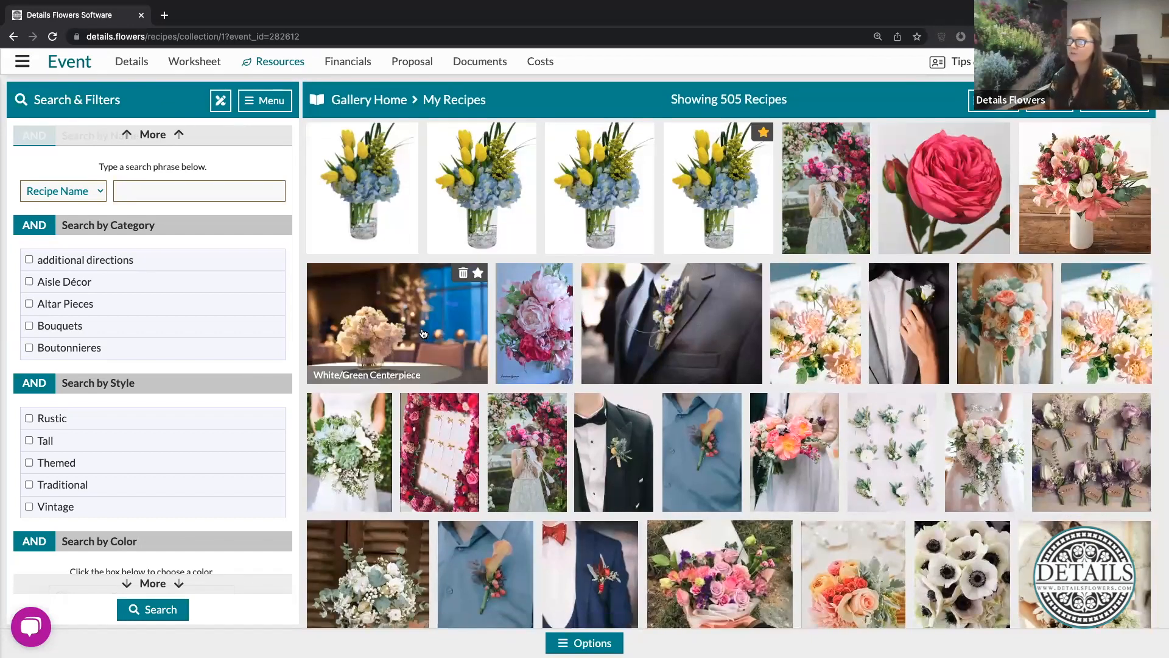
click(423, 333)
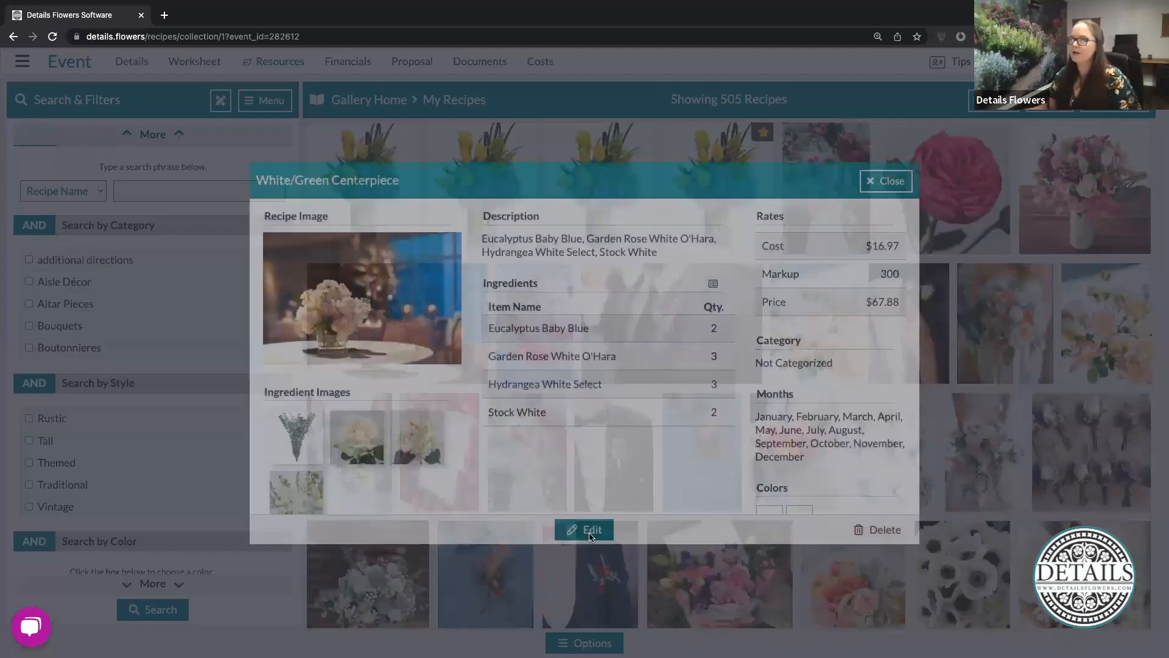
click(589, 534)
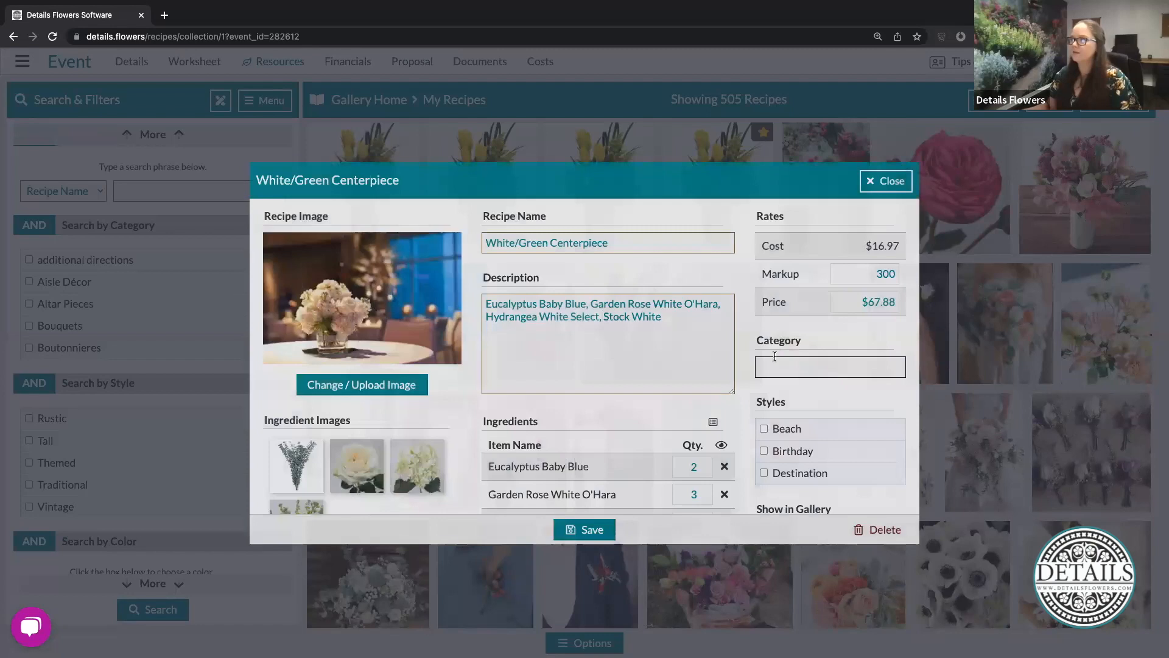
click(827, 366)
text(Centerpieces)
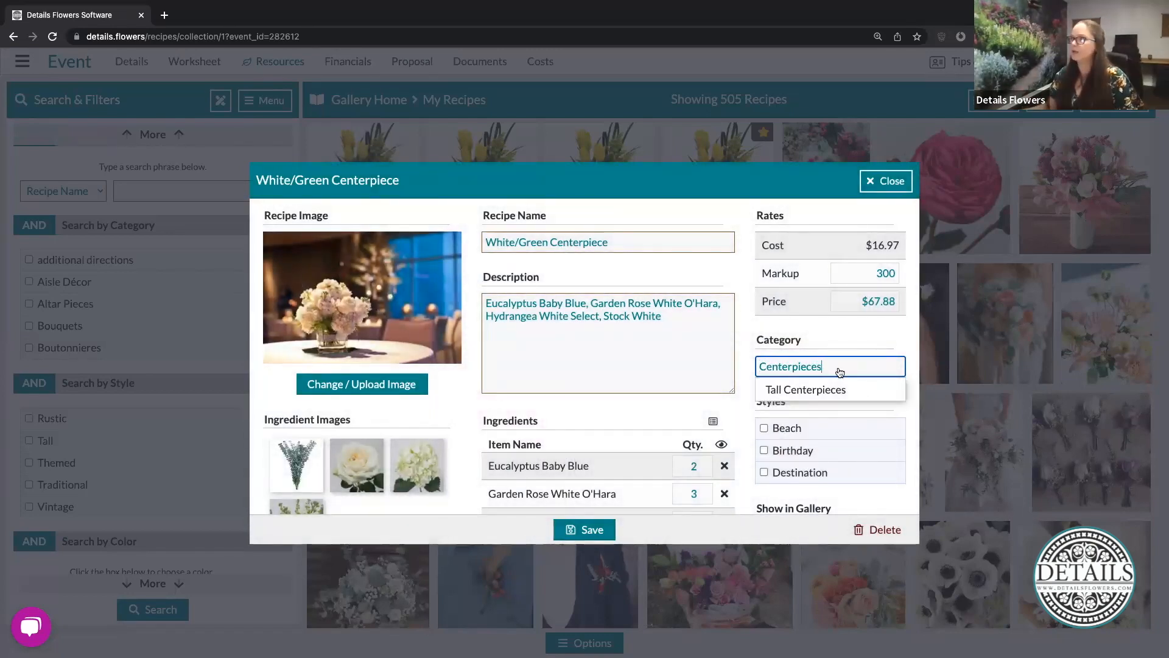
click(752, 342)
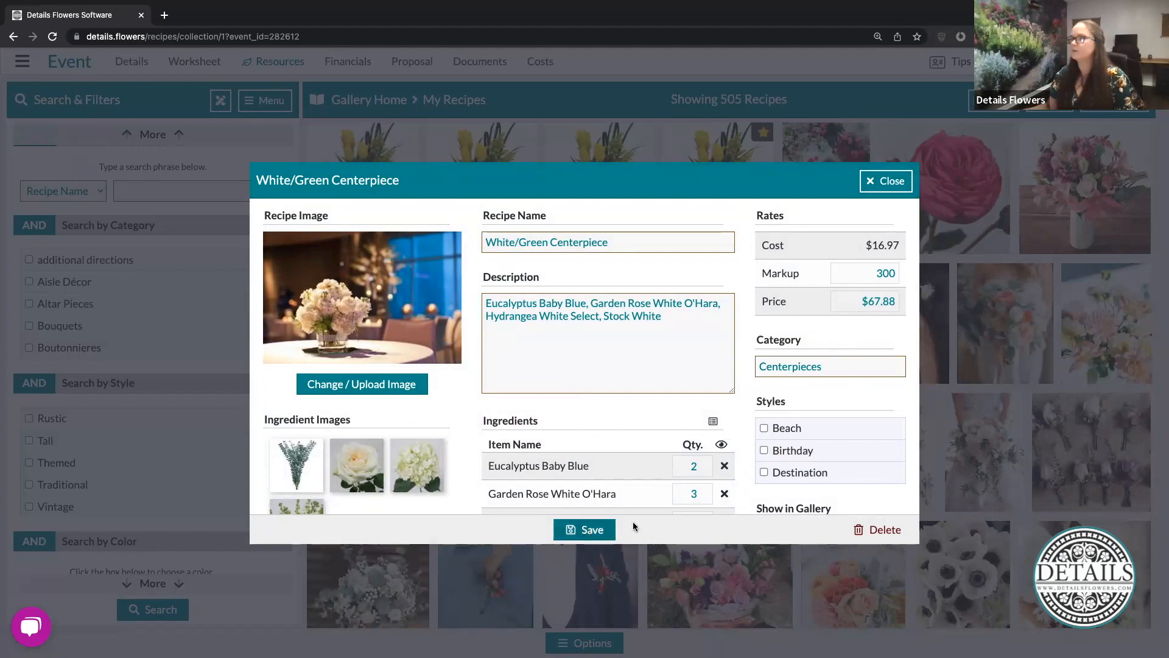
click(600, 529)
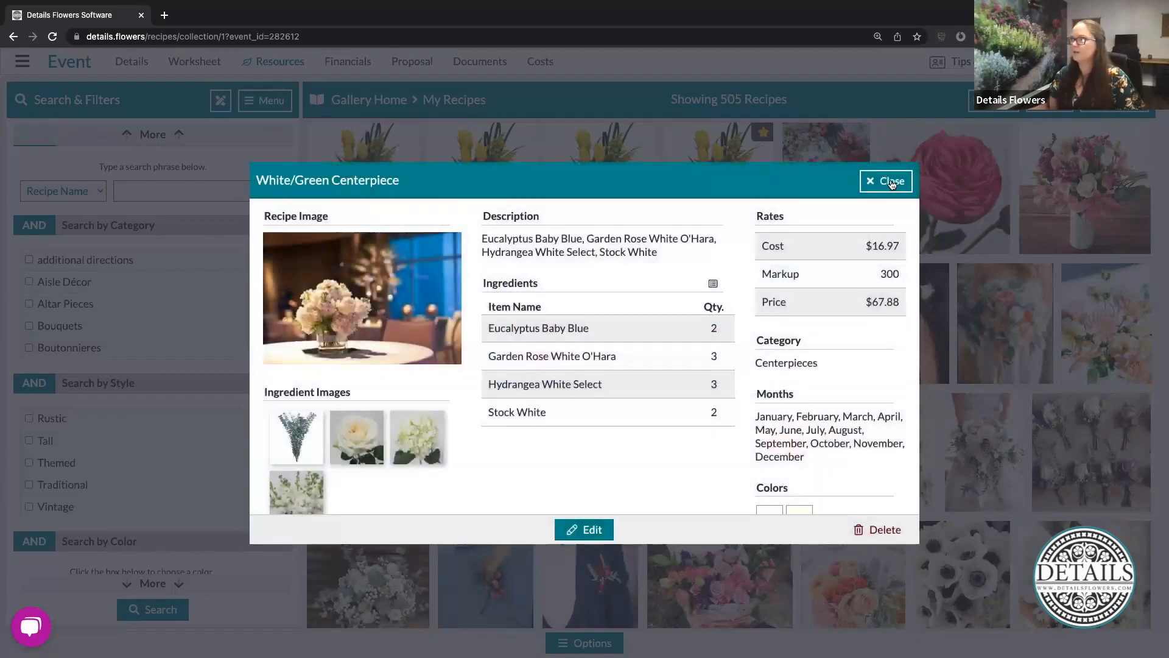
key(Escape)
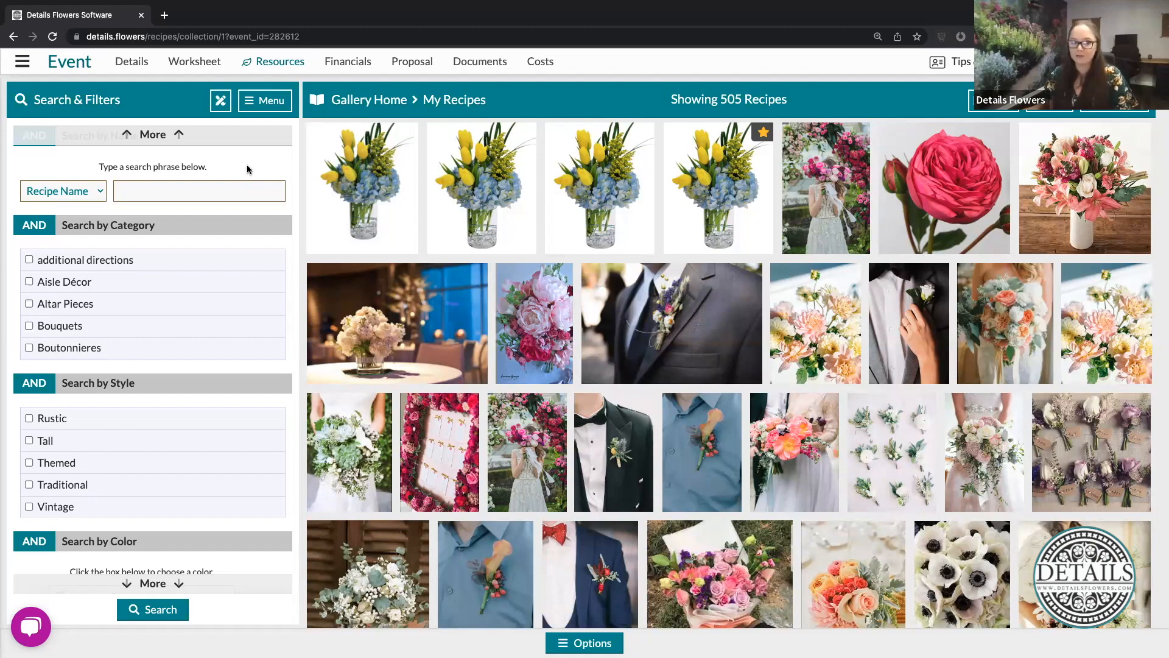
- Open the event's Item Gallery
click(275, 64)
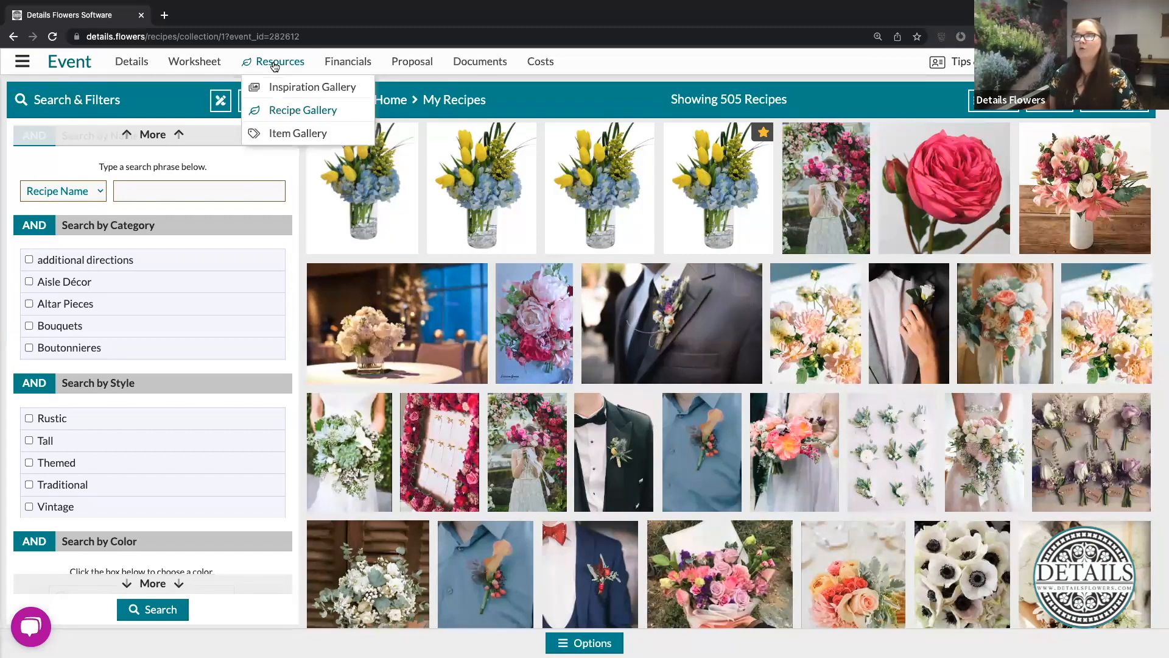
click(285, 135)
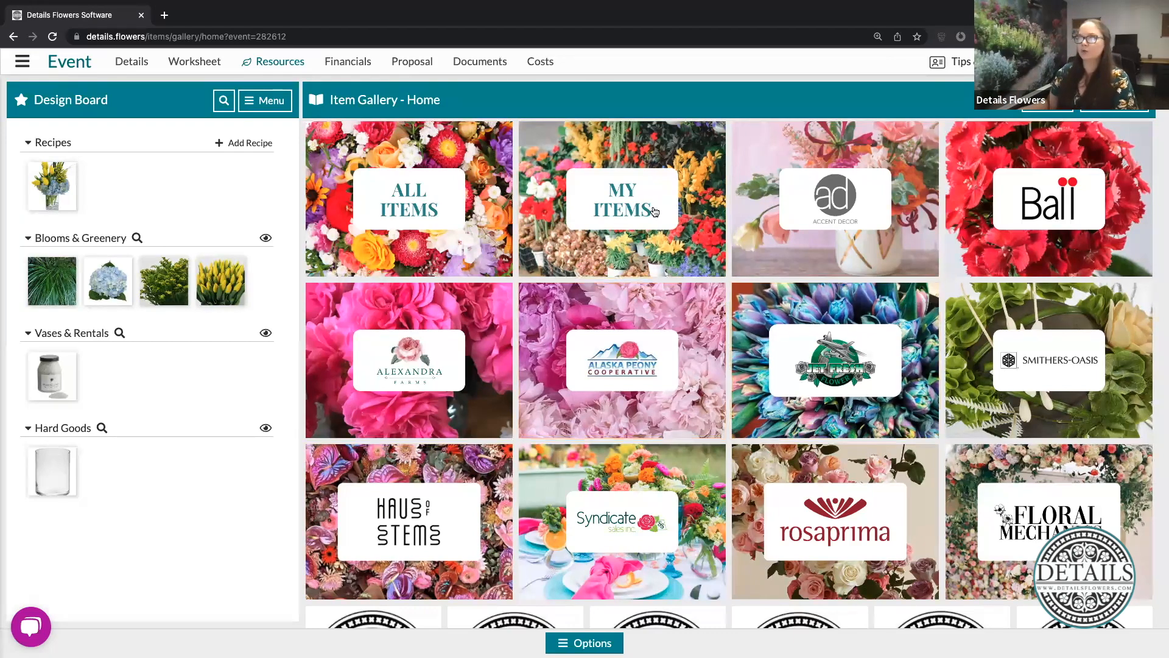
- Look over the Item Gallery's collections, its item search filters and the option for making a new collection
scroll(642, 534, down, 5)
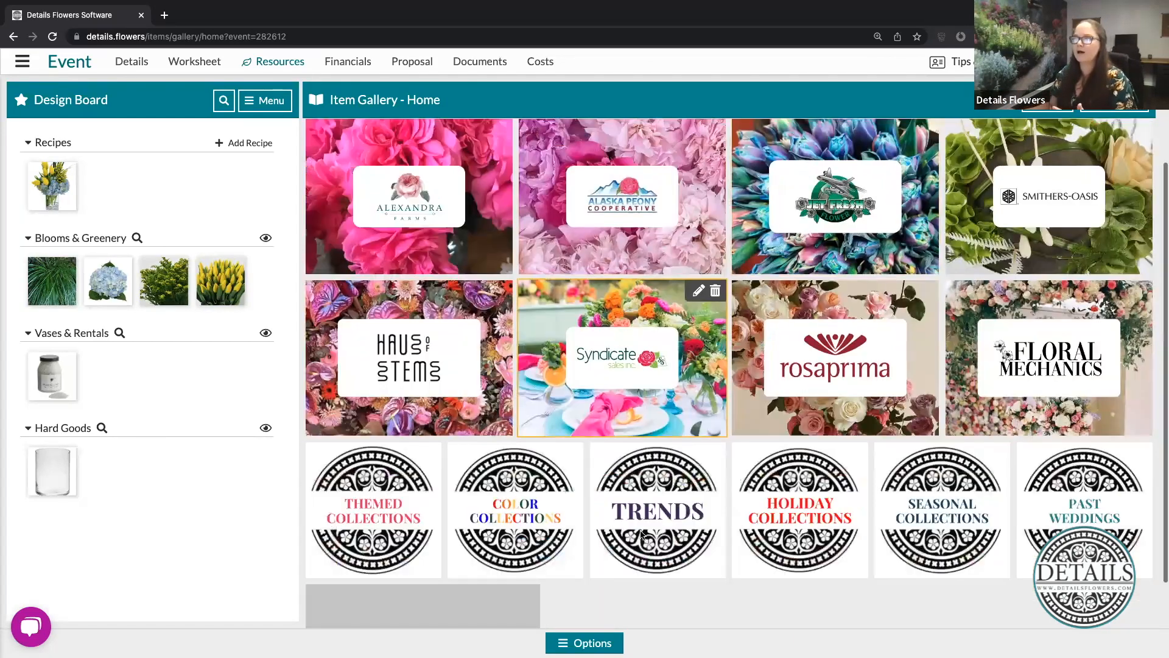
scroll(643, 534, up, 5)
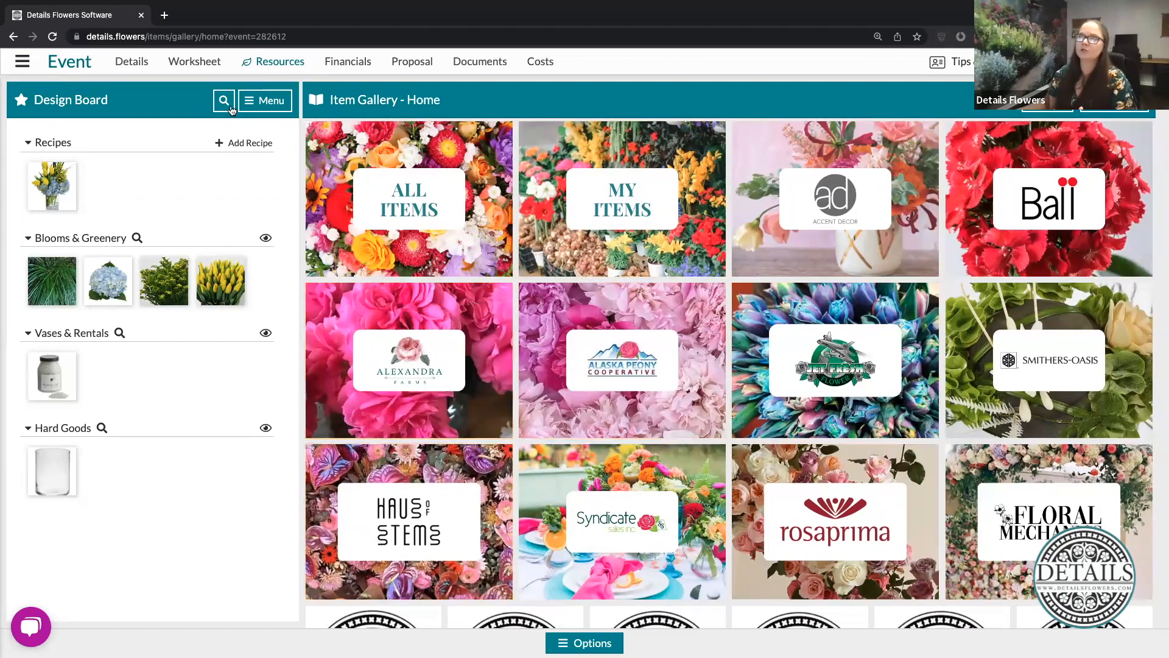
click(120, 333)
click(175, 257)
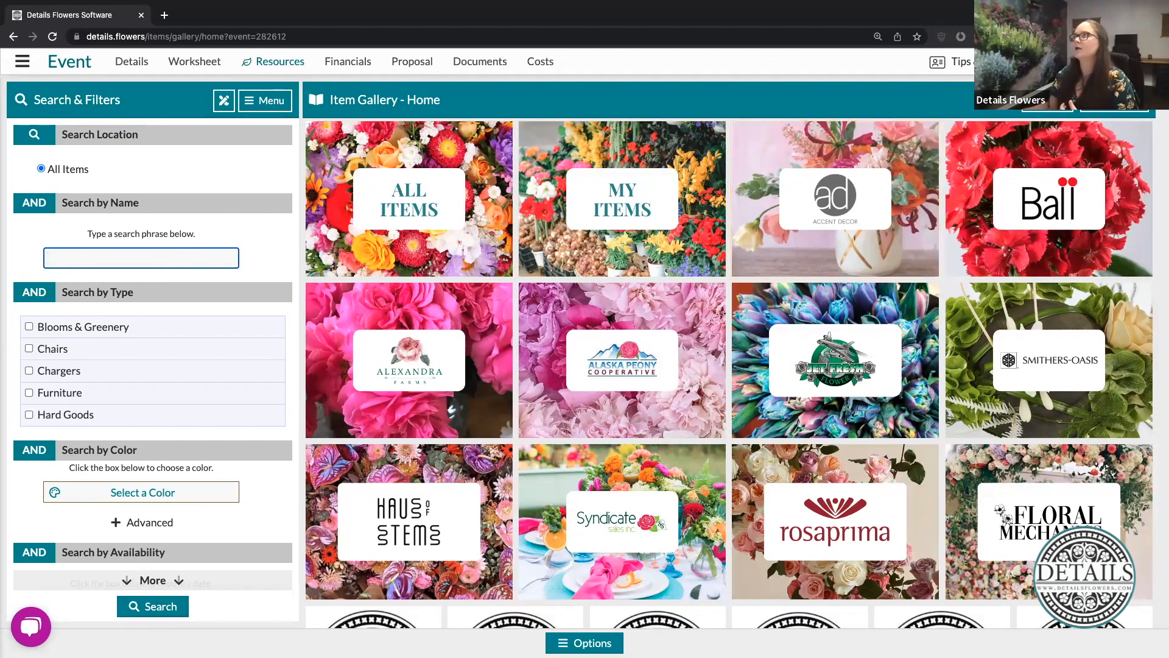
click(1114, 100)
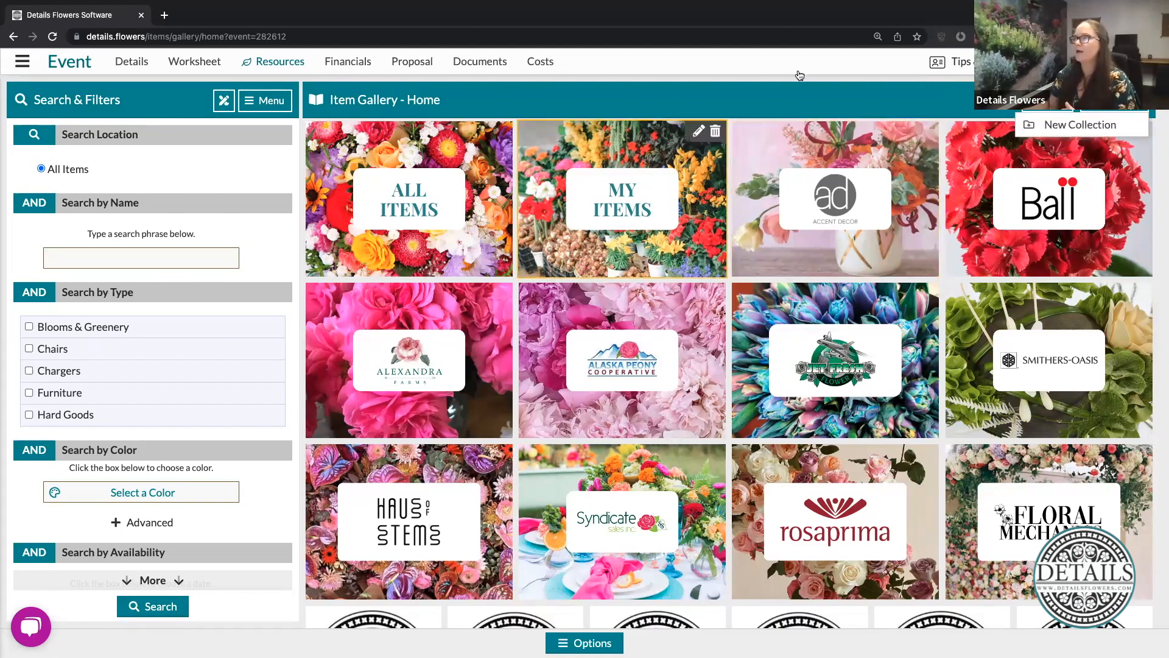
click(819, 99)
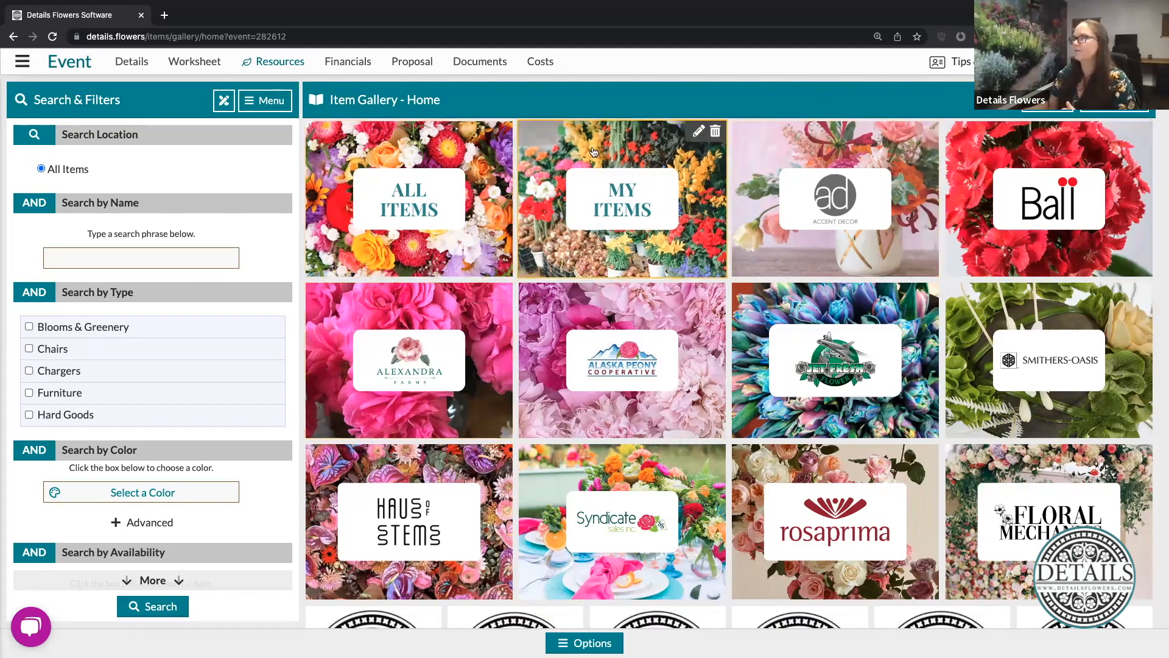
- Open the My Items collection, view the blank New Item form, close it and return to the gallery home
click(640, 213)
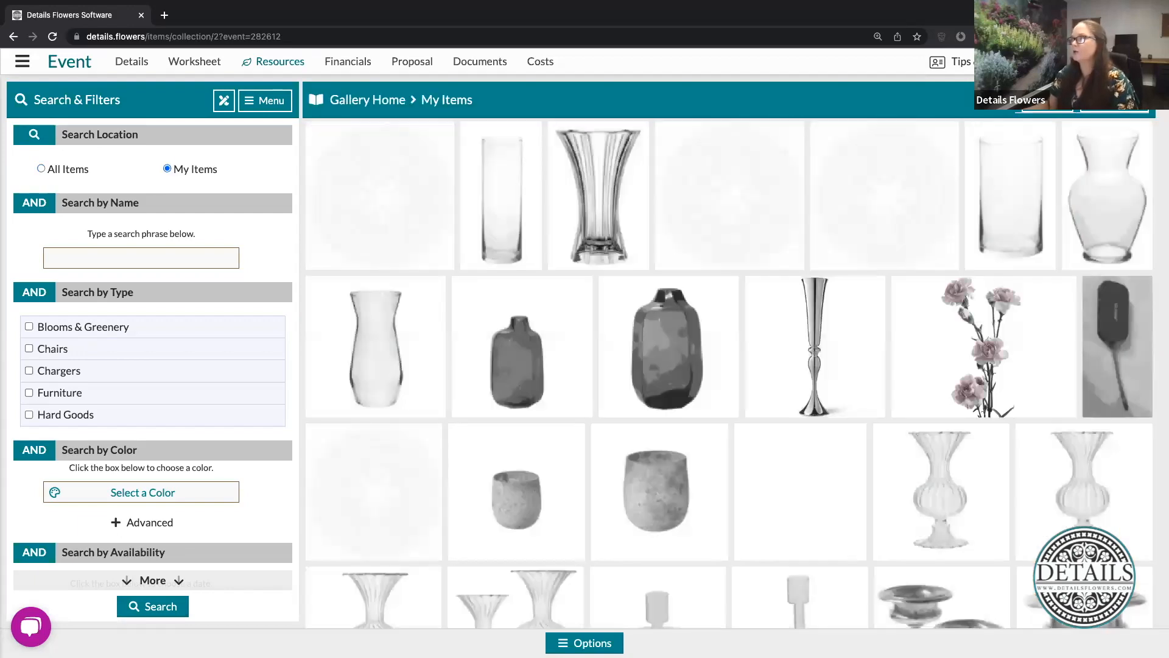
click(1114, 101)
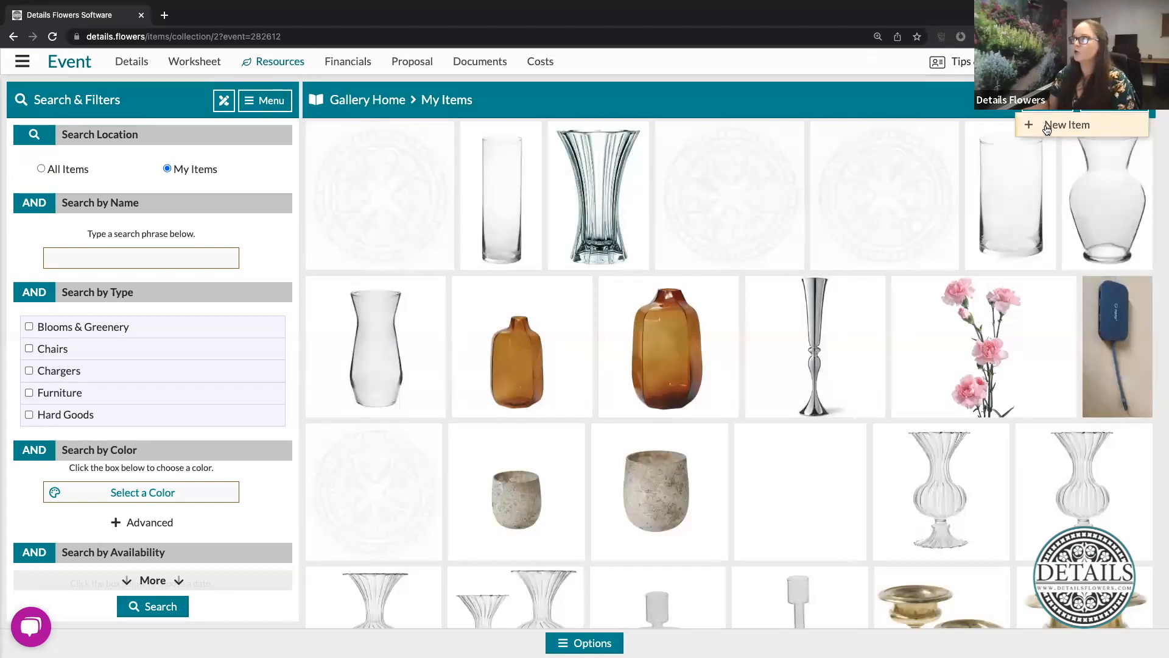
click(1075, 125)
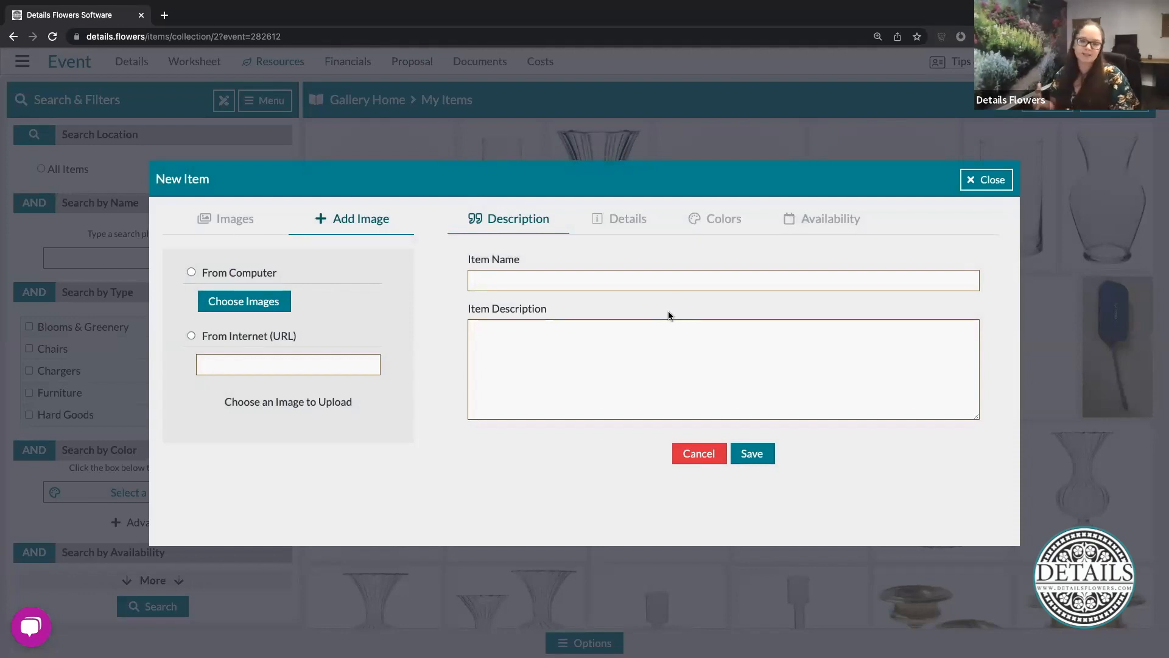
click(987, 179)
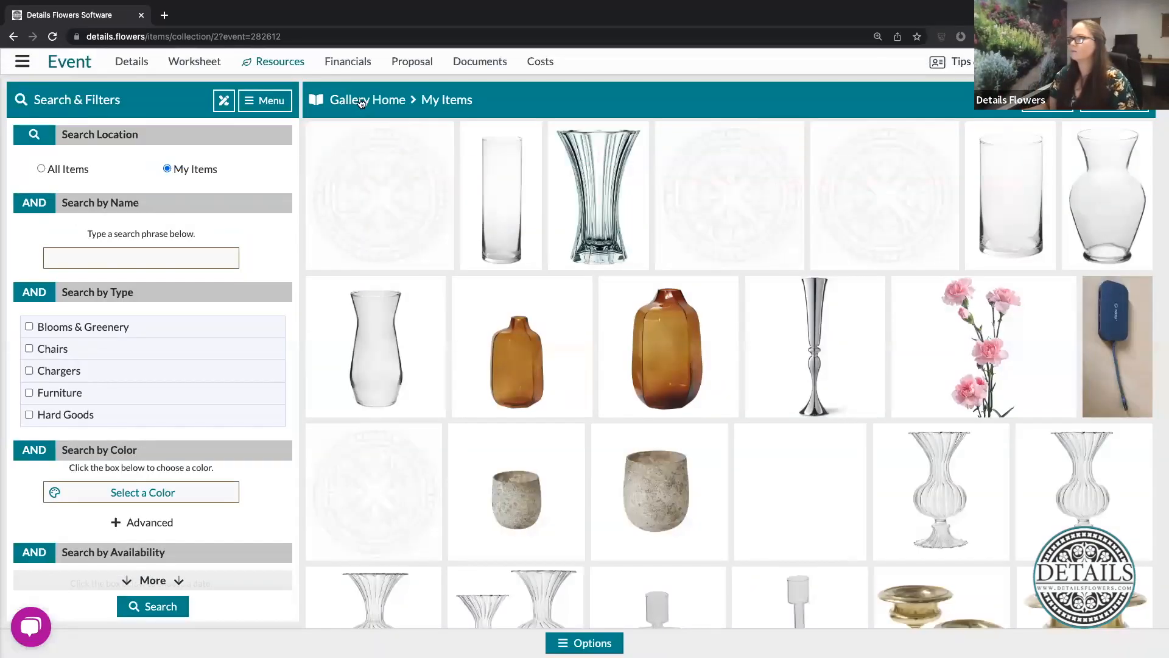
click(361, 101)
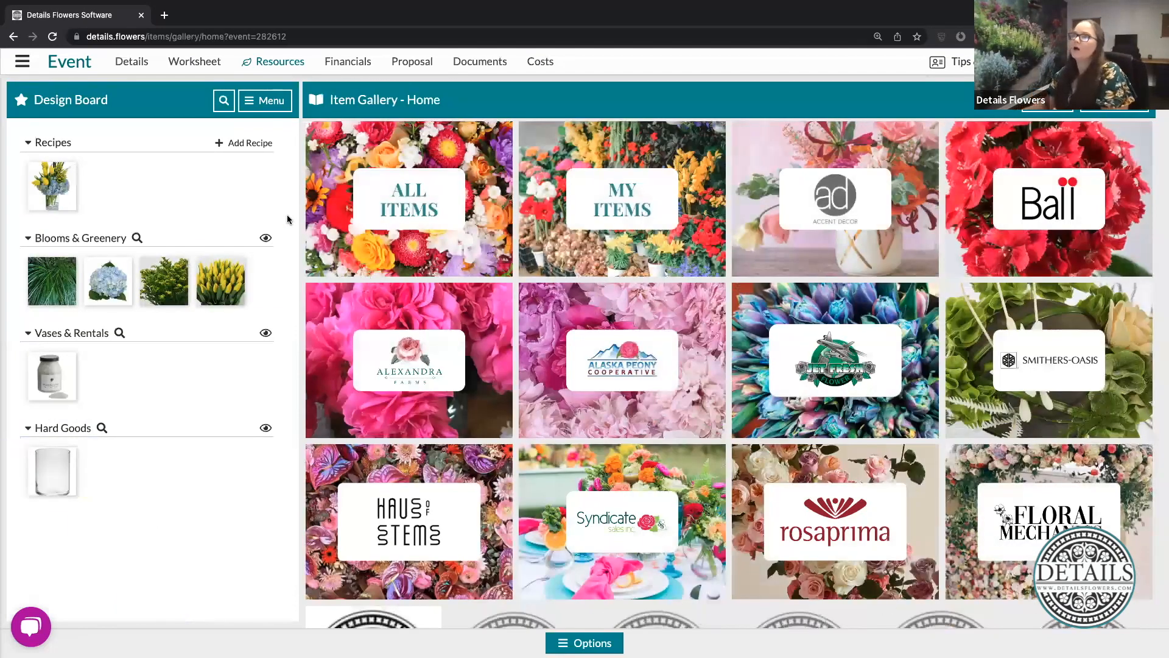
- Create a recipe on the Design Board from the computer's 1.23.03 PM screenshot of the blue and yellow arrangement
click(234, 144)
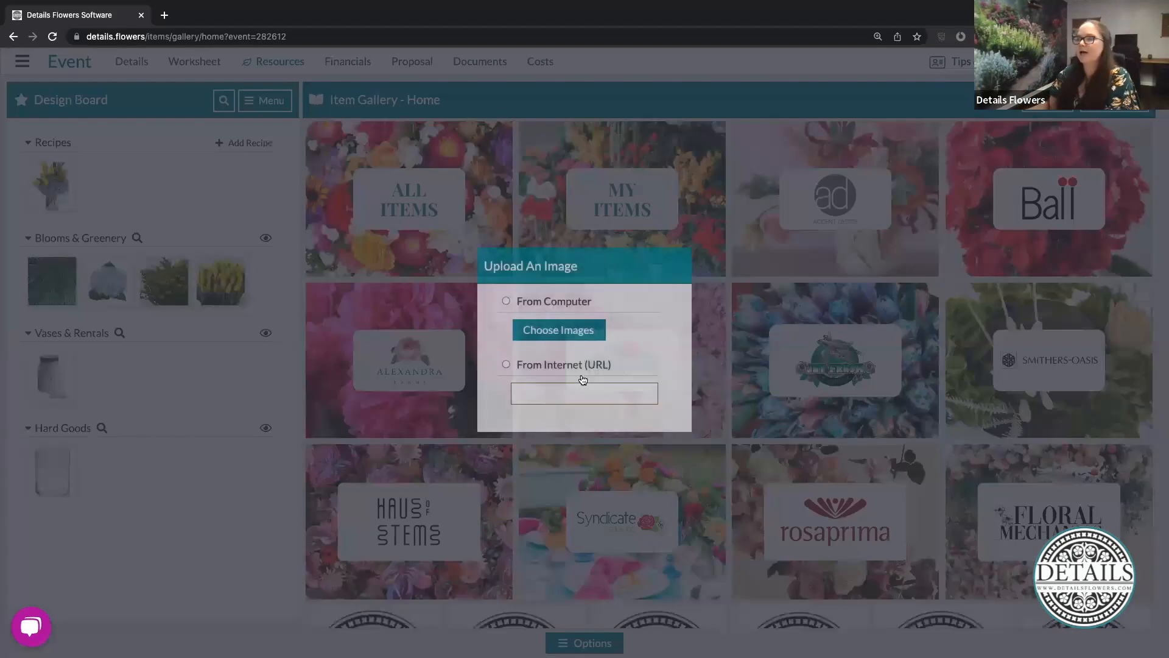
click(558, 330)
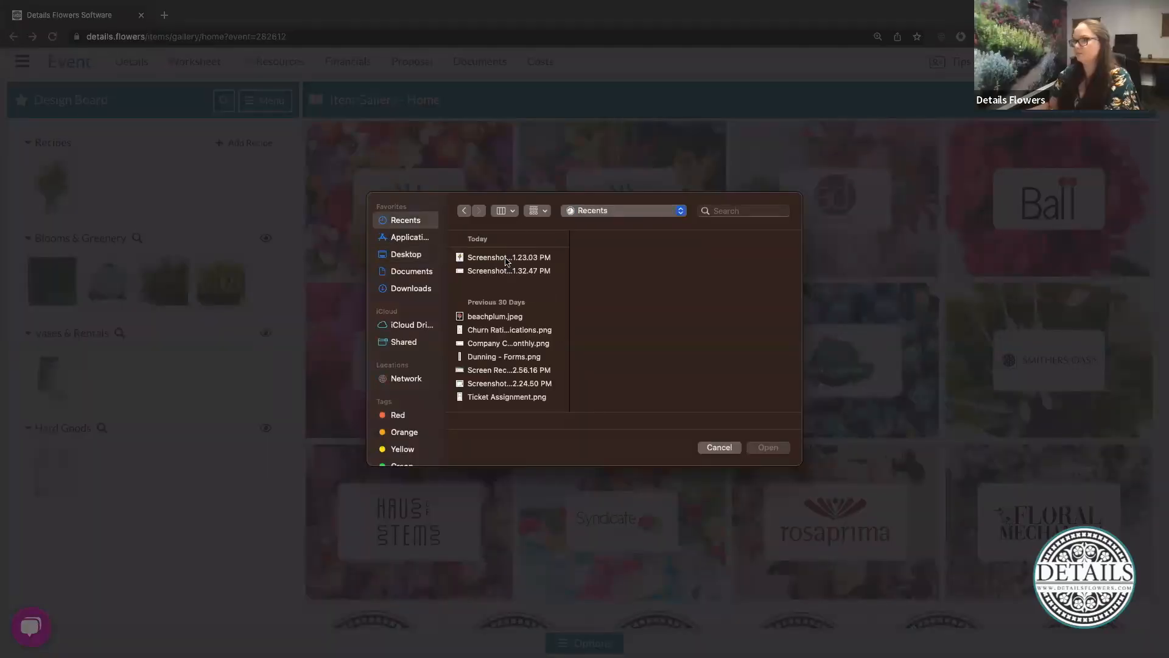
click(508, 259)
key(Return)
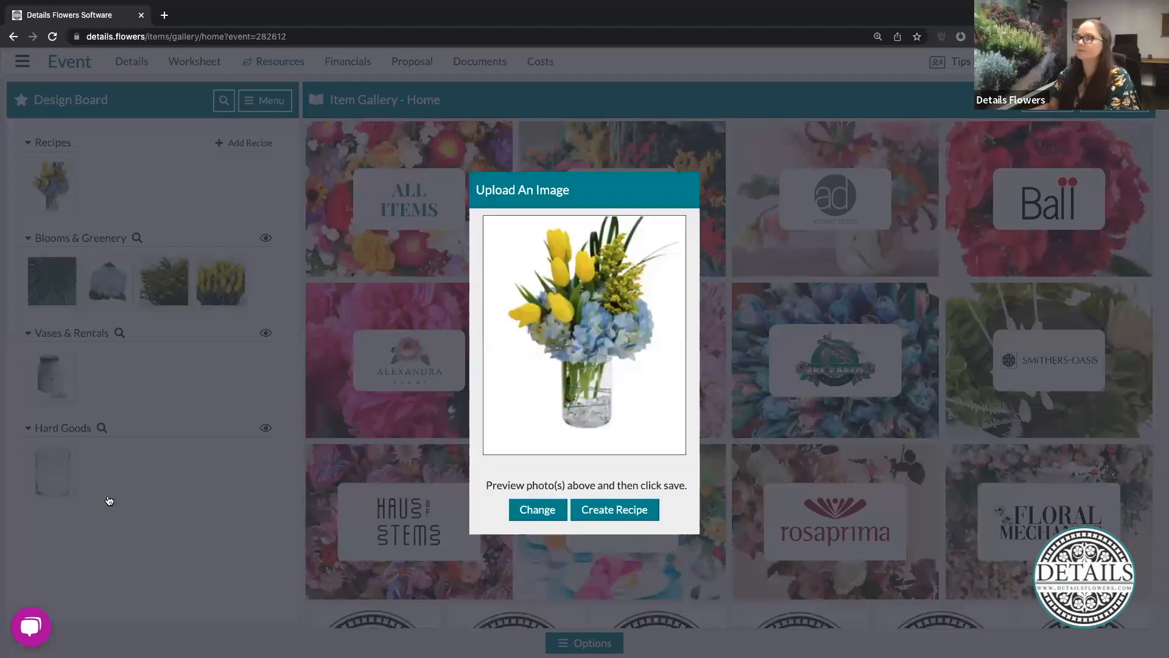
click(639, 511)
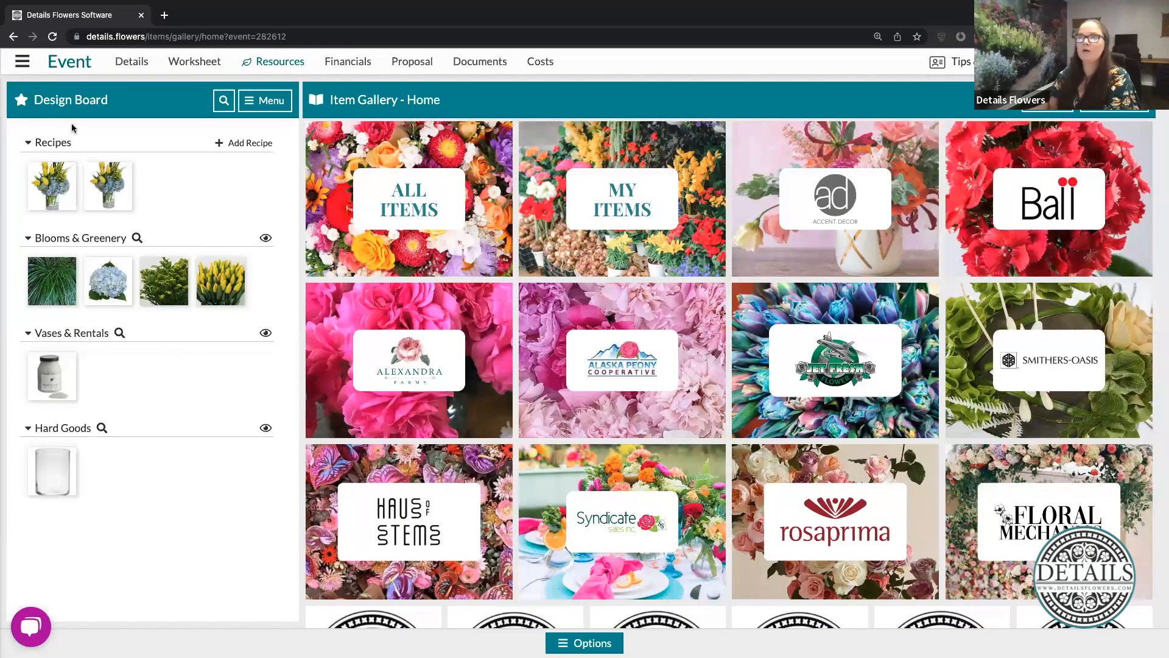
- Open the new recipe's ingredient board and show the All Items collection beside it
mouse_move(125, 170)
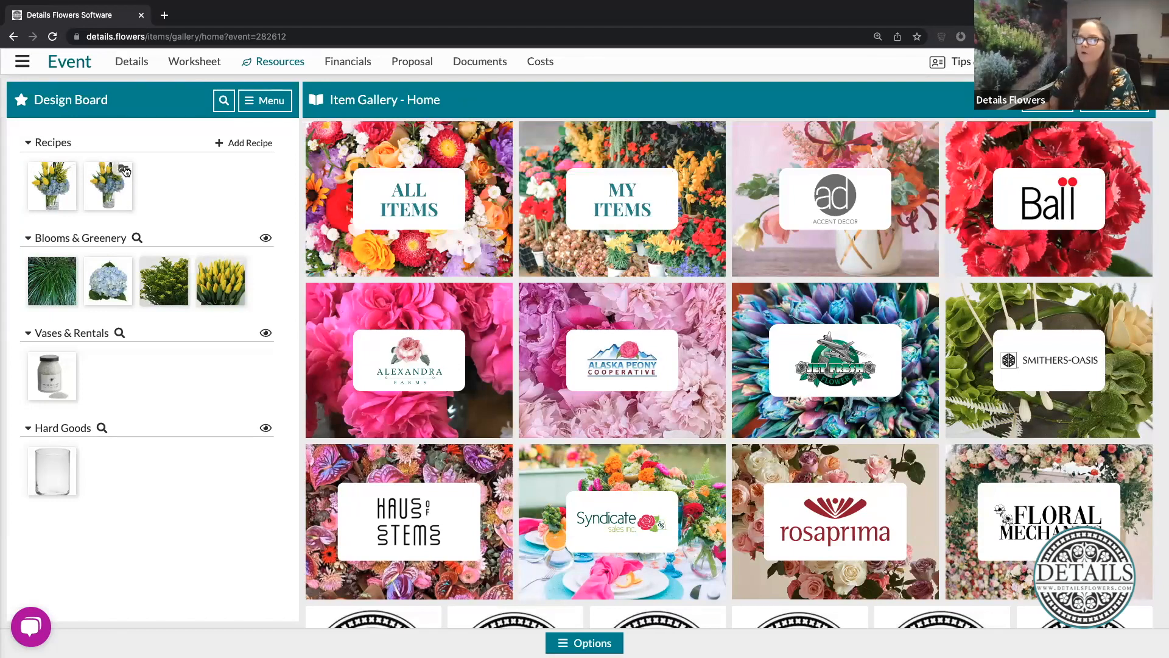
click(125, 170)
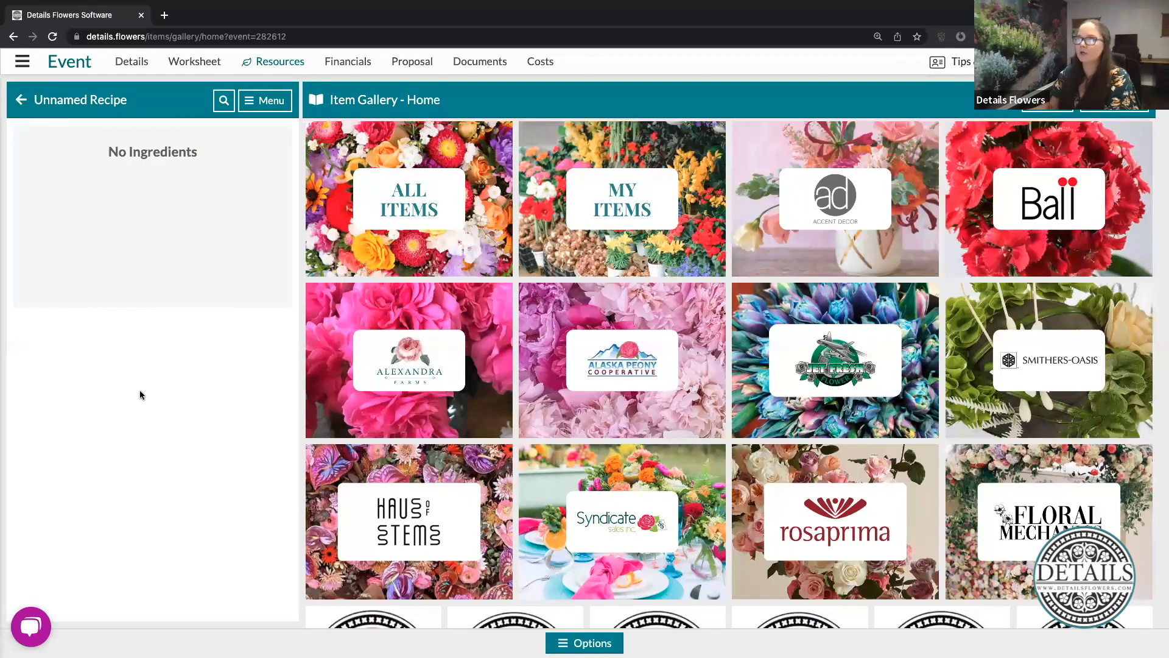
click(463, 244)
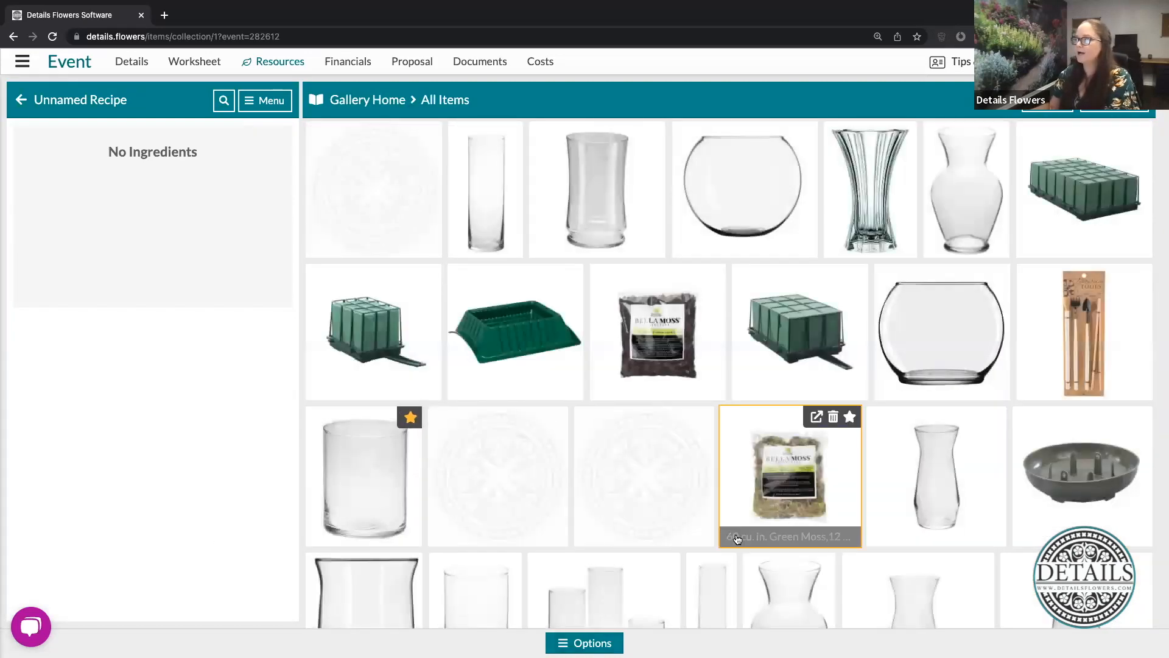
- Select the 5" Grand Cylinder and Academy Spray Carnation Light Pink in selection mode and add both to the unnamed recipe
scroll(735, 540, down, 4)
scroll(736, 539, down, 3)
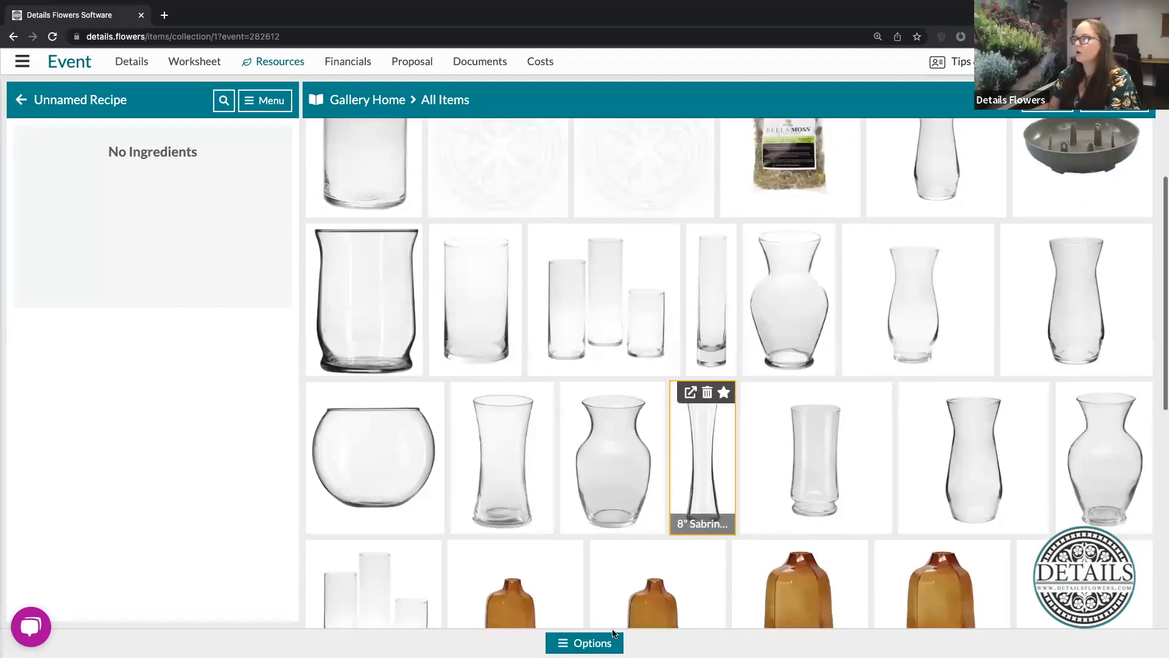
click(584, 643)
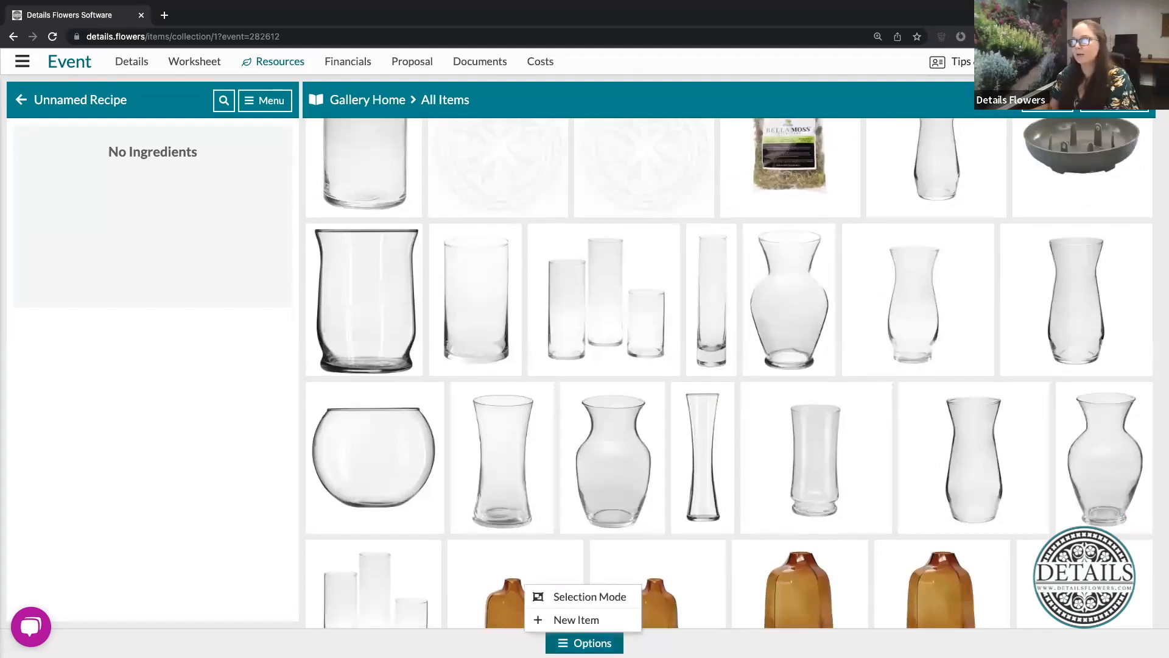
click(597, 603)
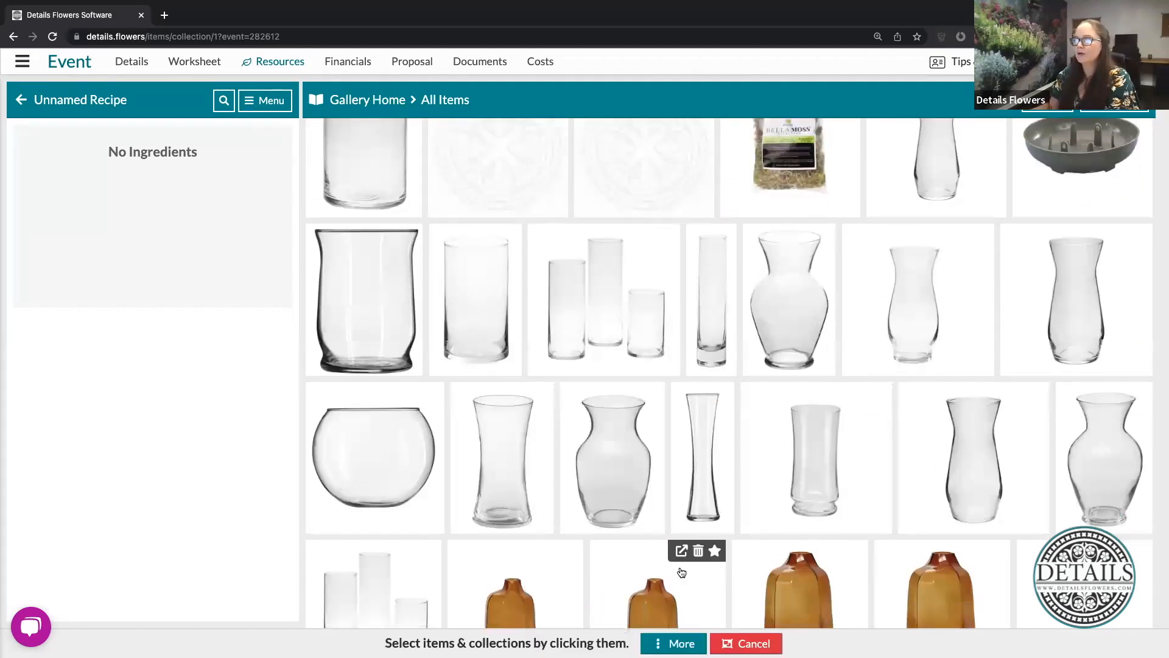
click(349, 190)
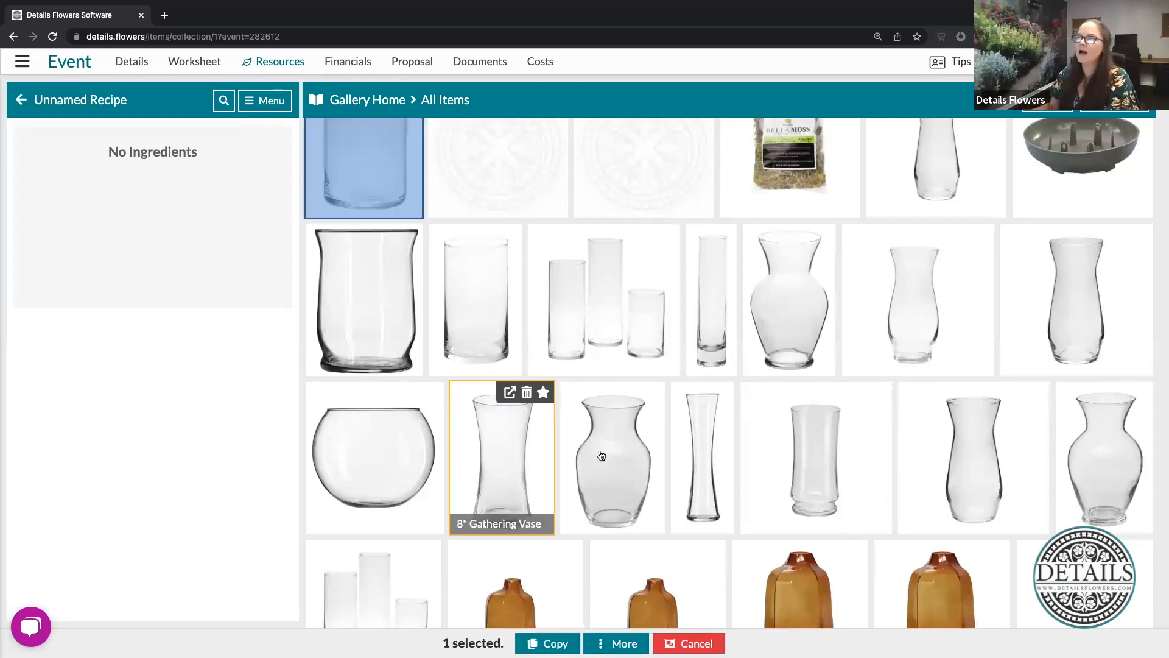
scroll(601, 455, down, 10)
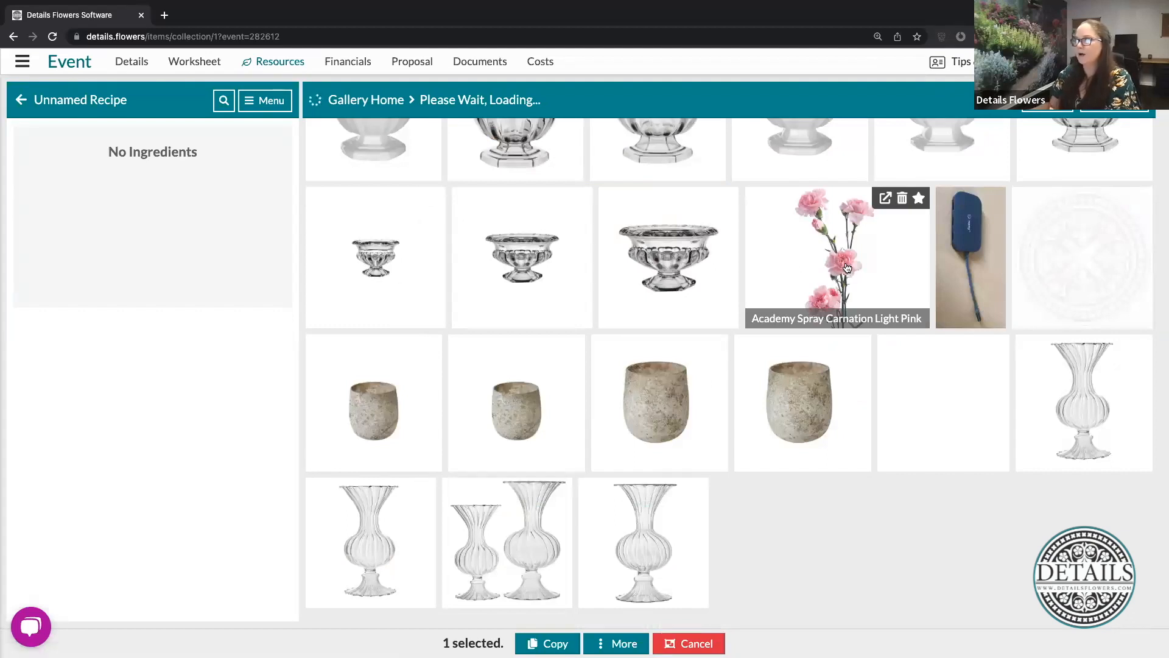
click(818, 277)
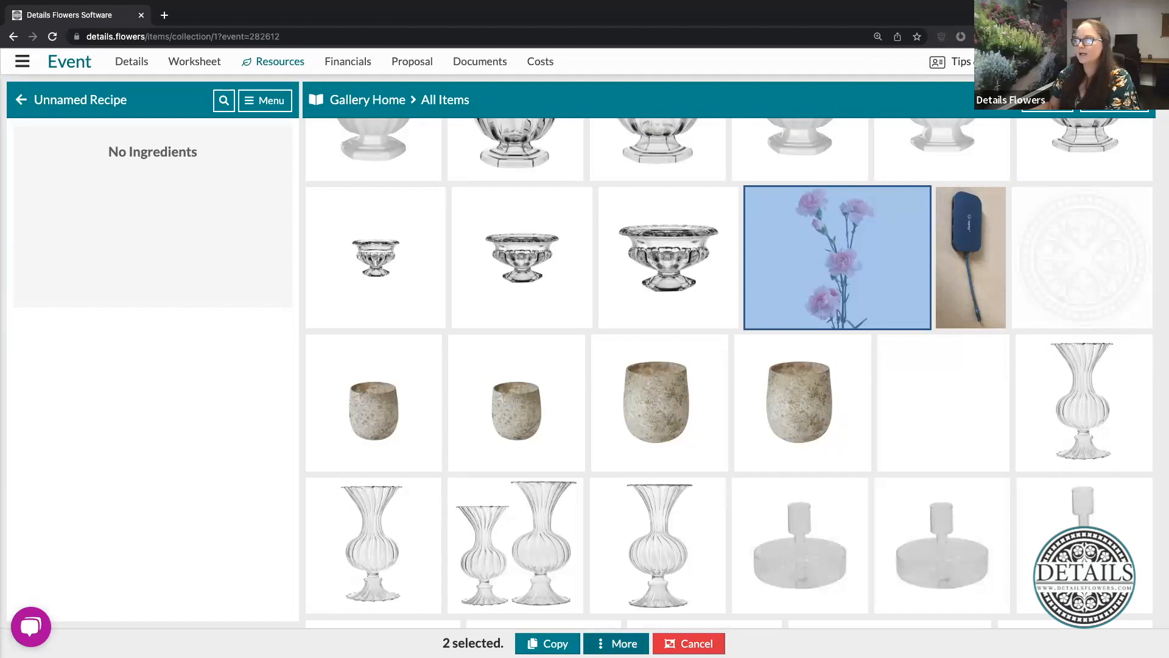
right_click(540, 493)
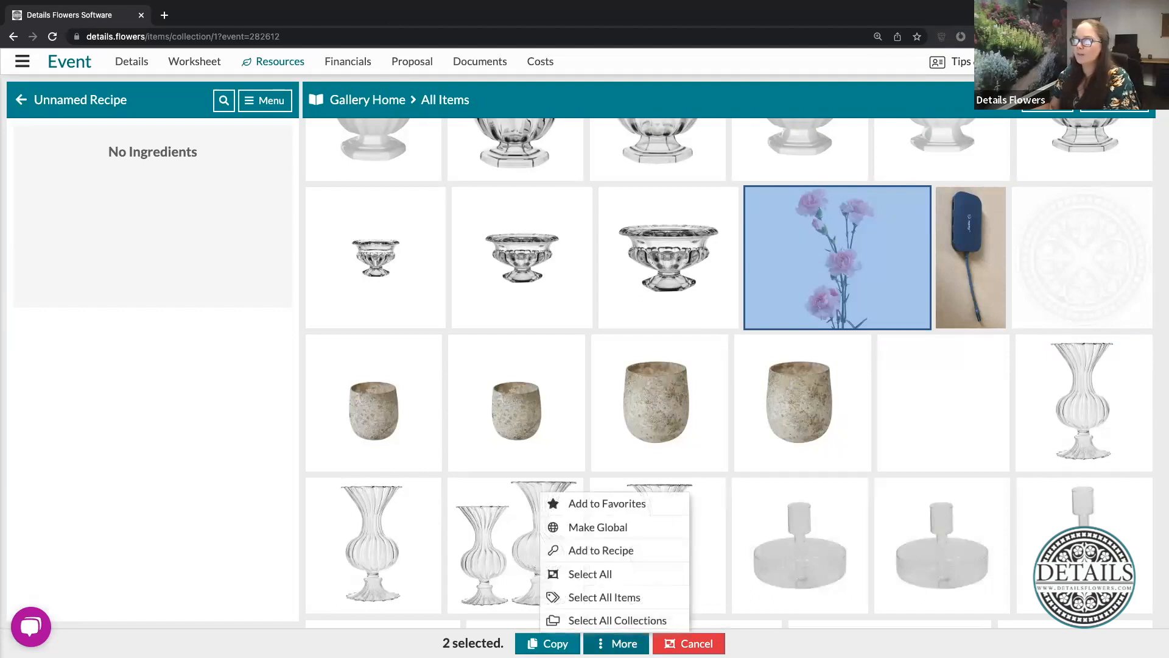
click(594, 552)
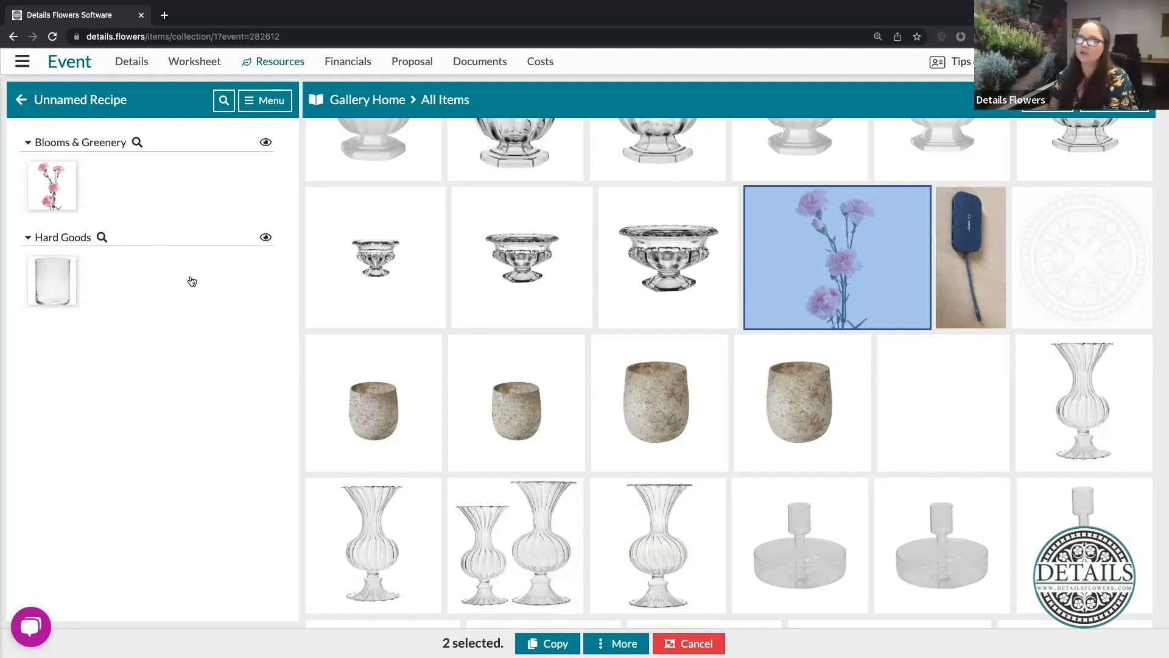
- Return to the Design Board, review the unnamed recipe's ingredients, rates, months and colors, and close it
click(22, 101)
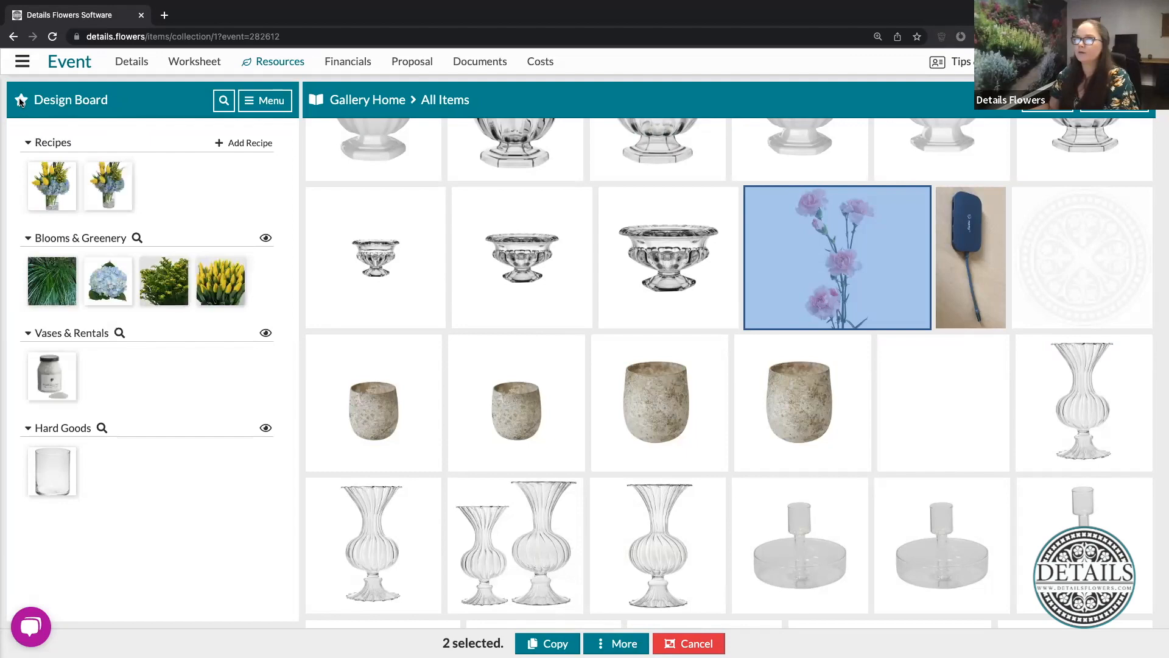
click(112, 191)
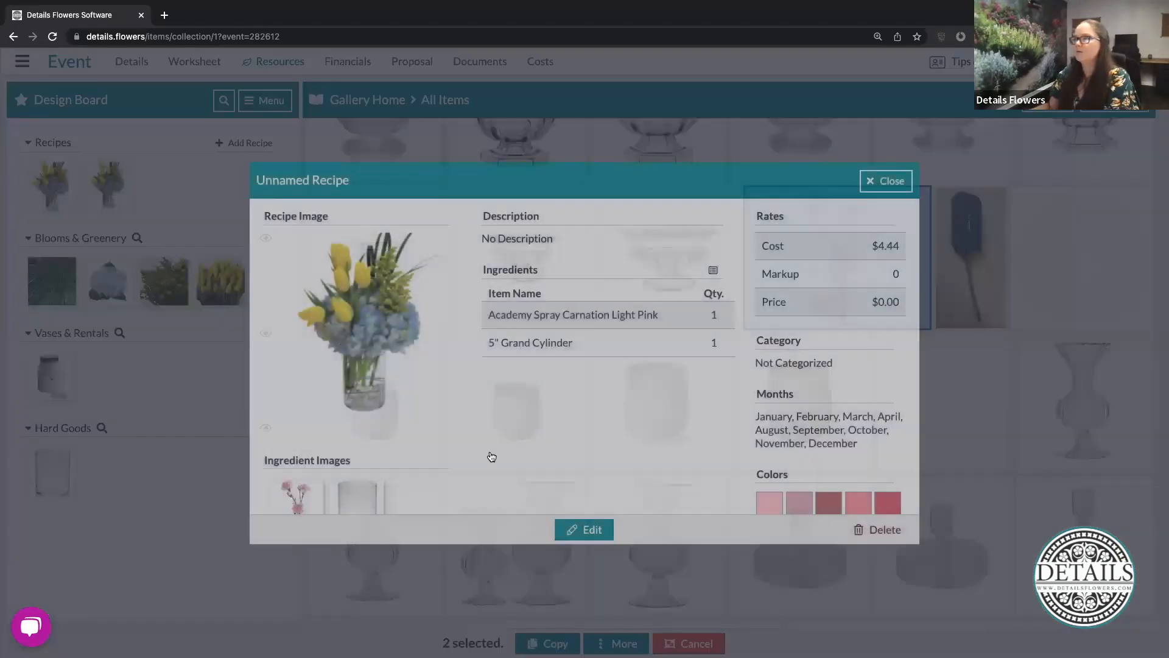
scroll(554, 356, down, 1)
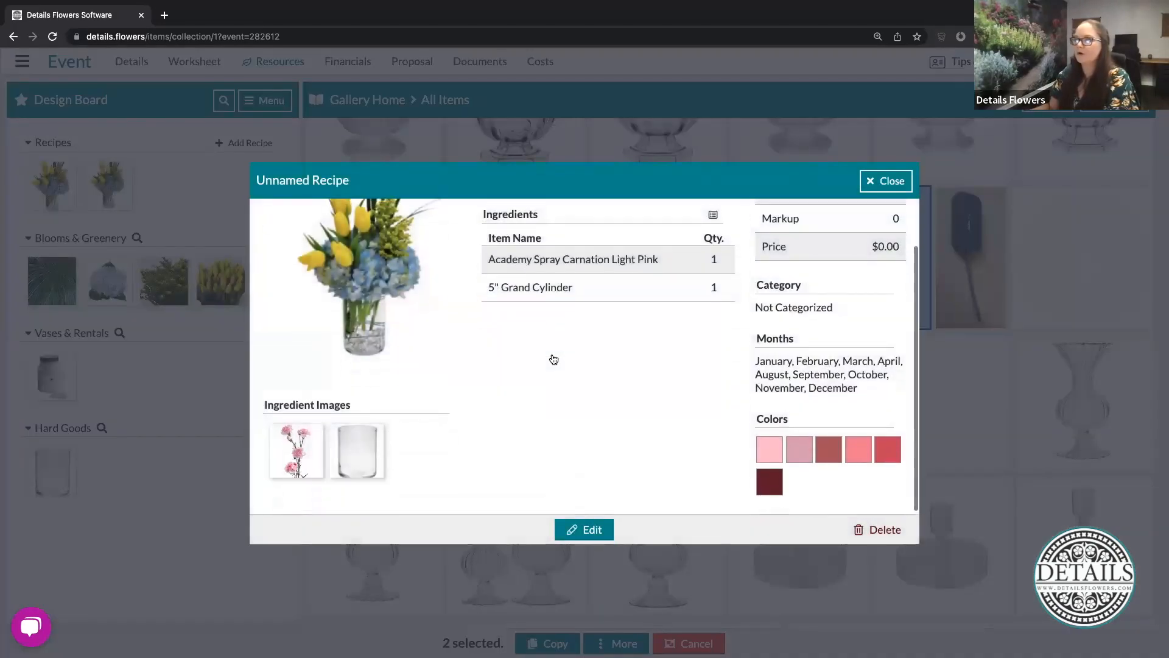
scroll(554, 359, up, 1)
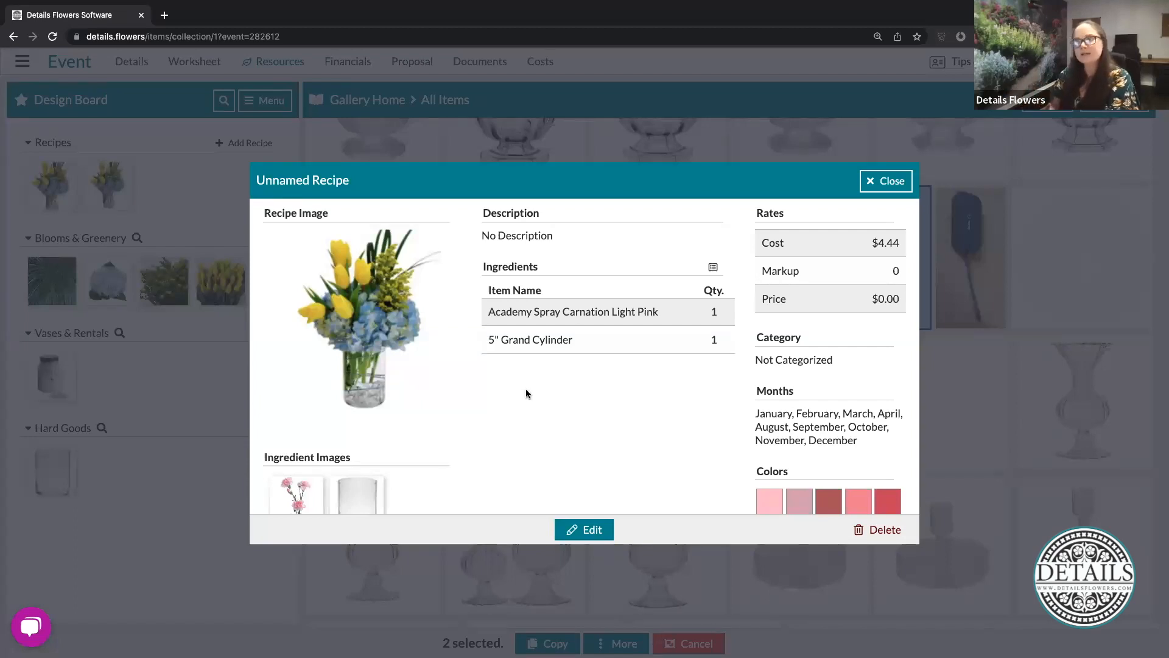
click(872, 185)
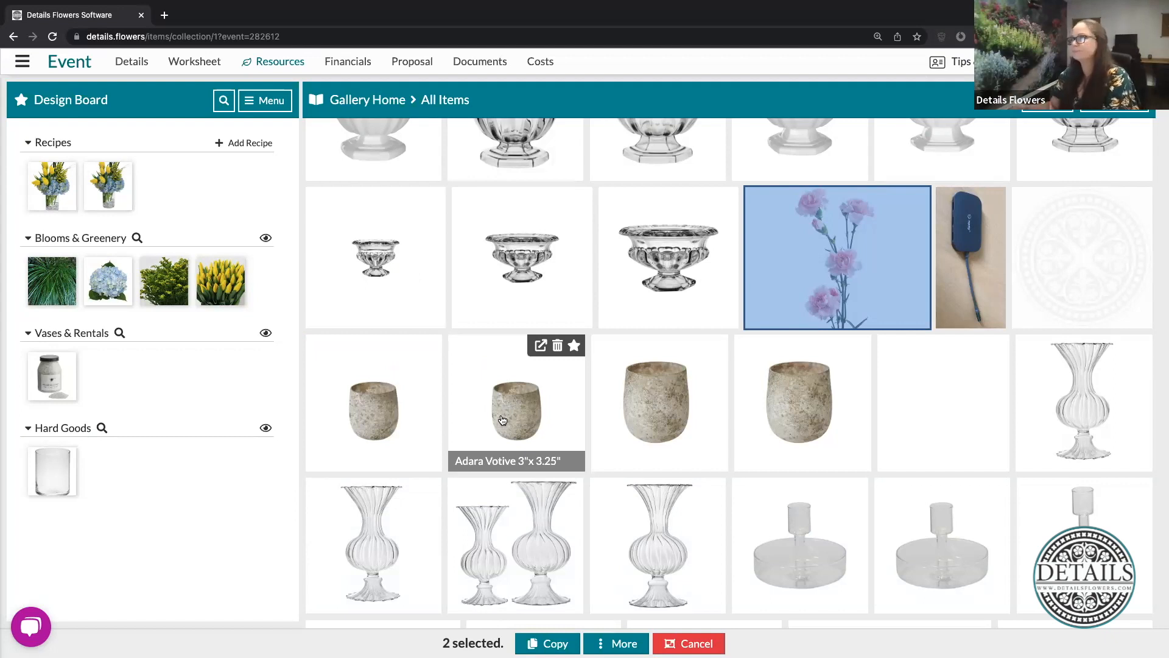
- Cancel the item selection and return to the Item Gallery home
click(688, 643)
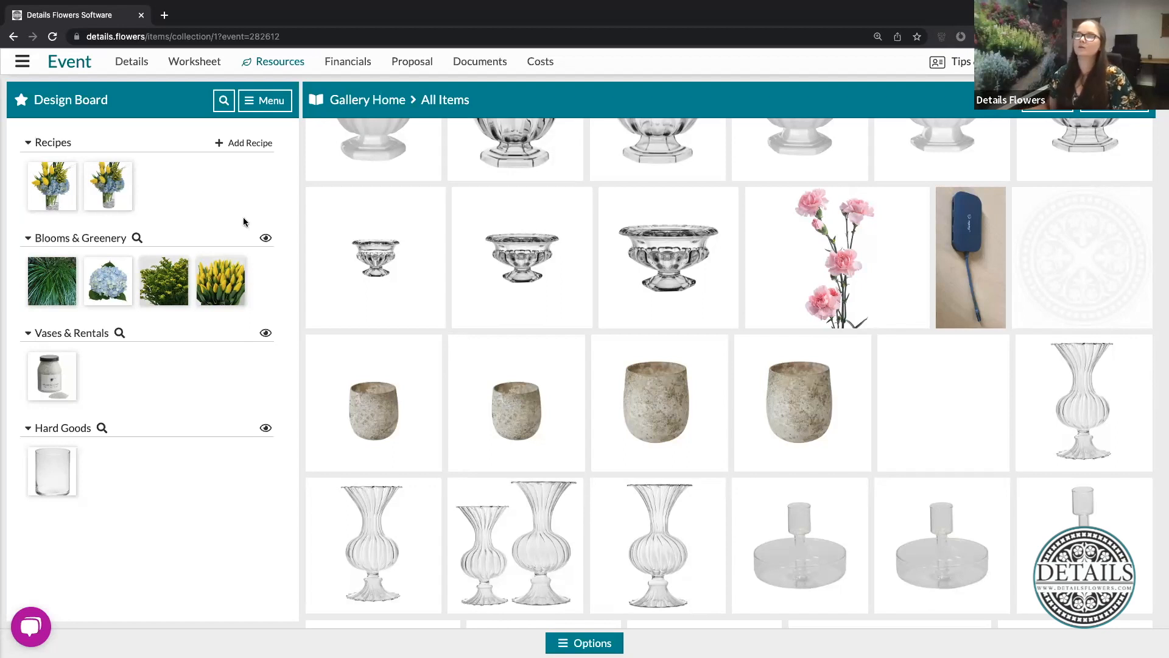
click(377, 102)
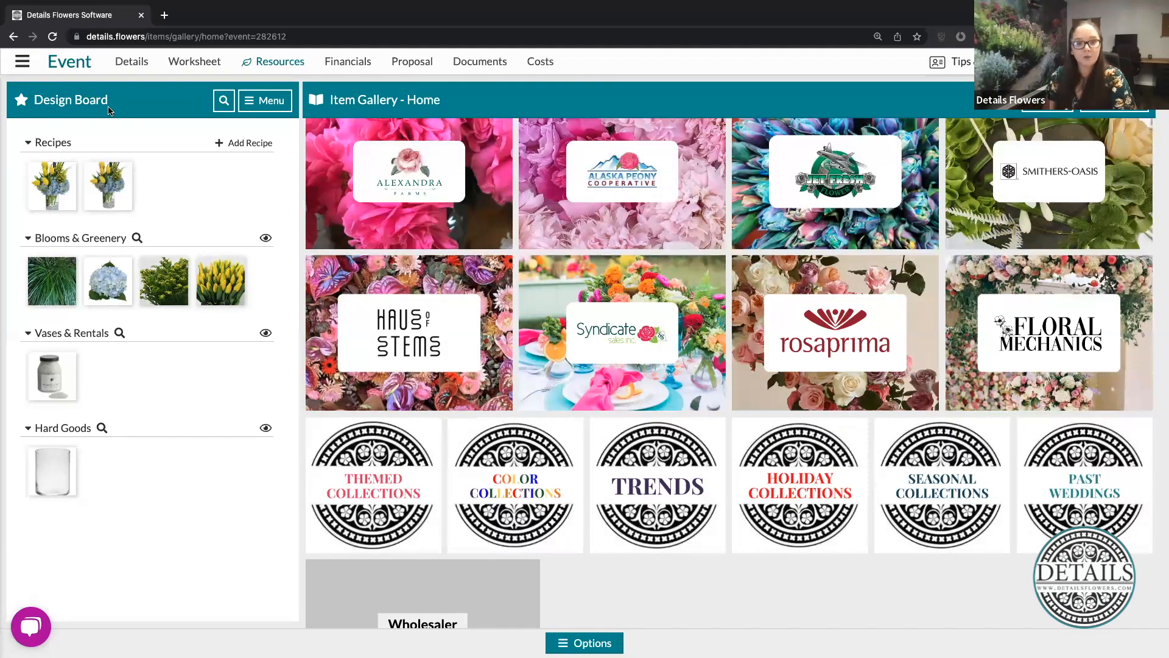
- Open the event's Worksheet and review the Recipe Building entry's ingredients and costs
click(195, 62)
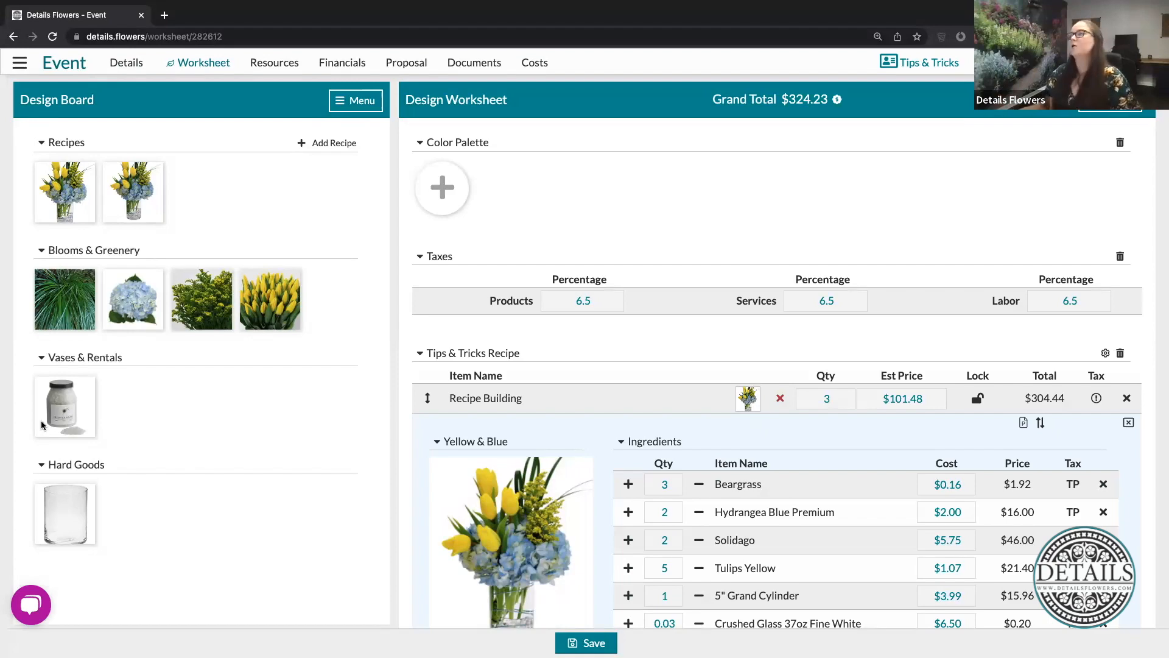
scroll(551, 283, down, 2)
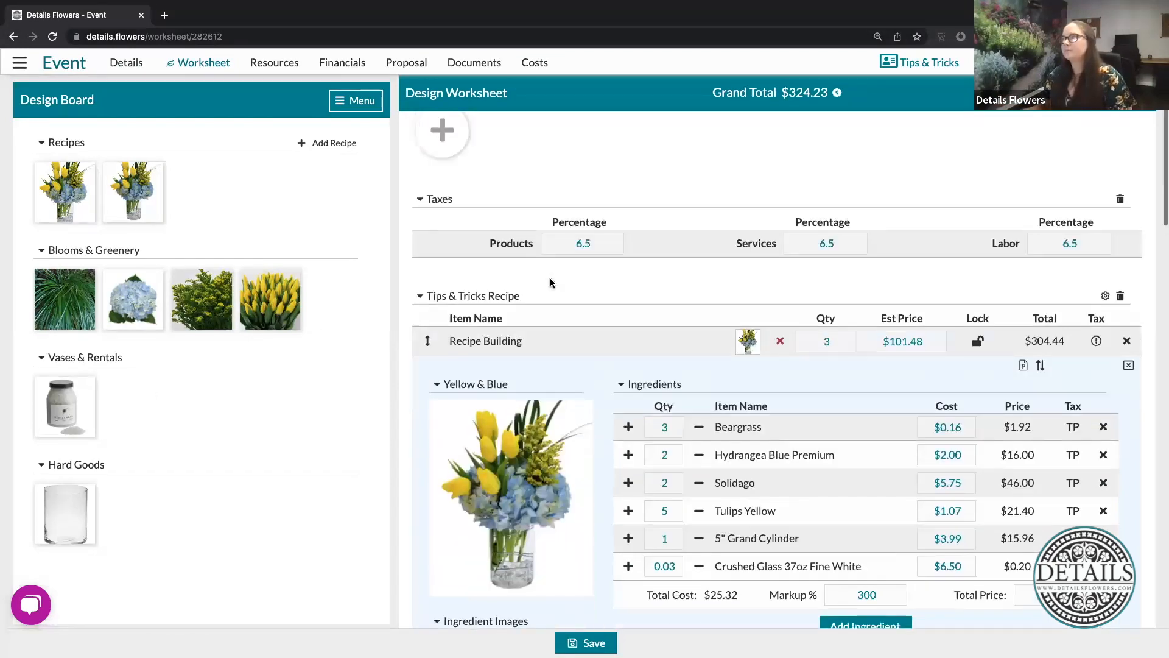
scroll(552, 282, down, 2)
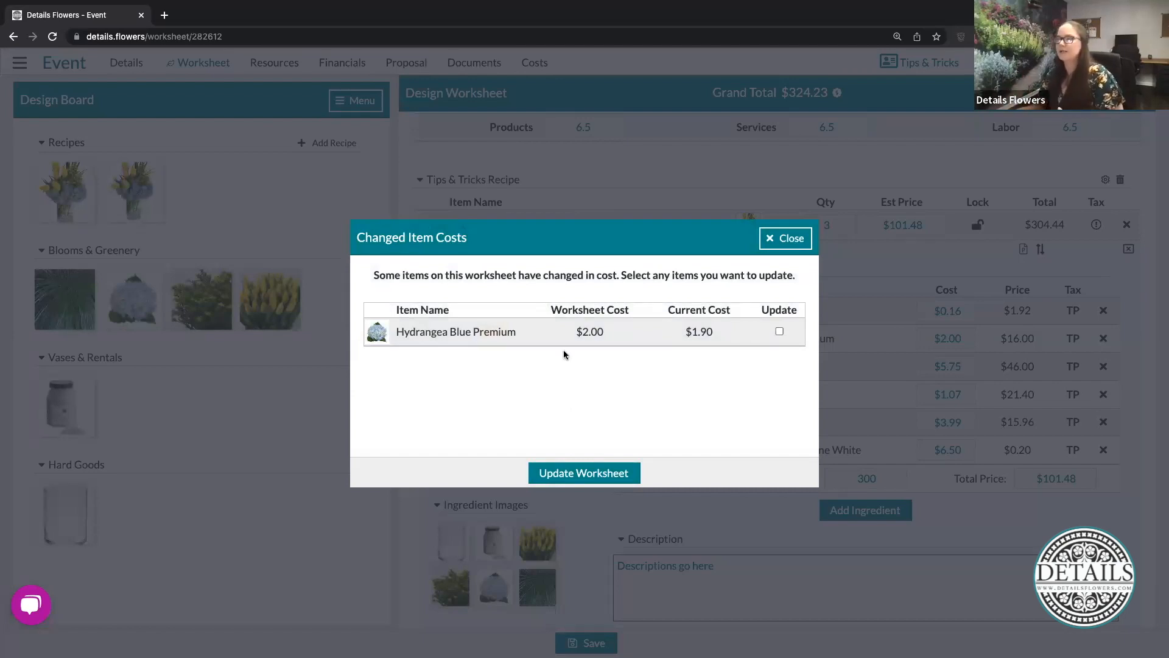
- Compare the changed item costs, select Hydrangea Blue Premium for updating, apply it to the worksheet, and check the ingredient's cost
drag(577, 332, 606, 338)
click(649, 390)
drag(678, 336, 714, 335)
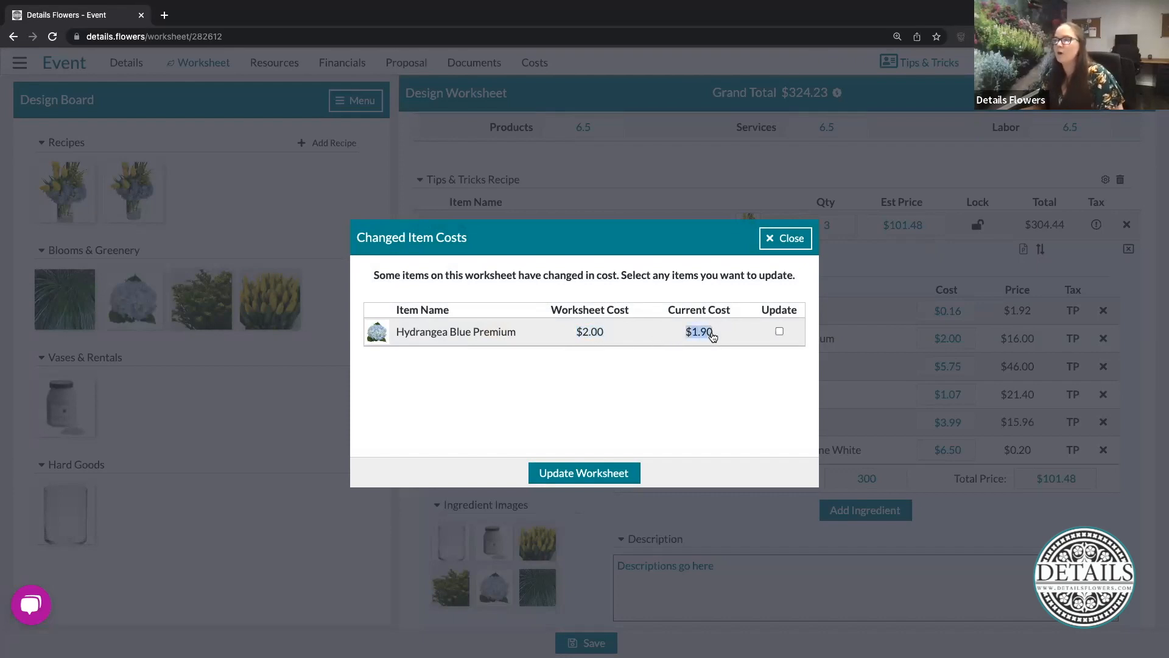
click(709, 420)
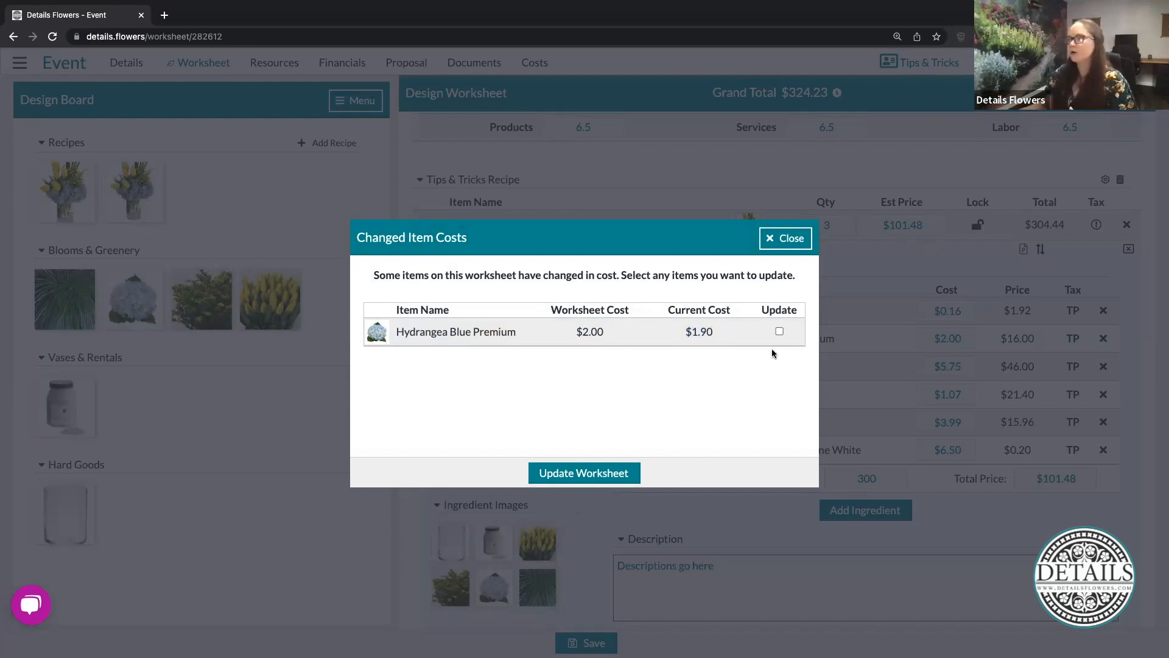
click(778, 331)
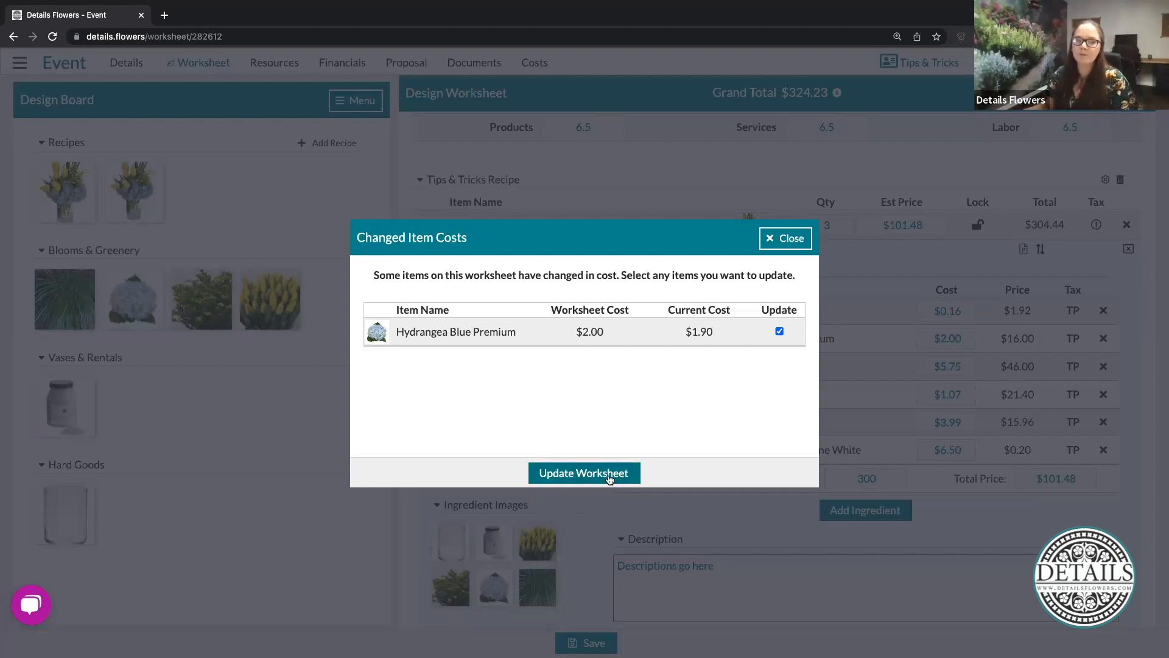
click(609, 479)
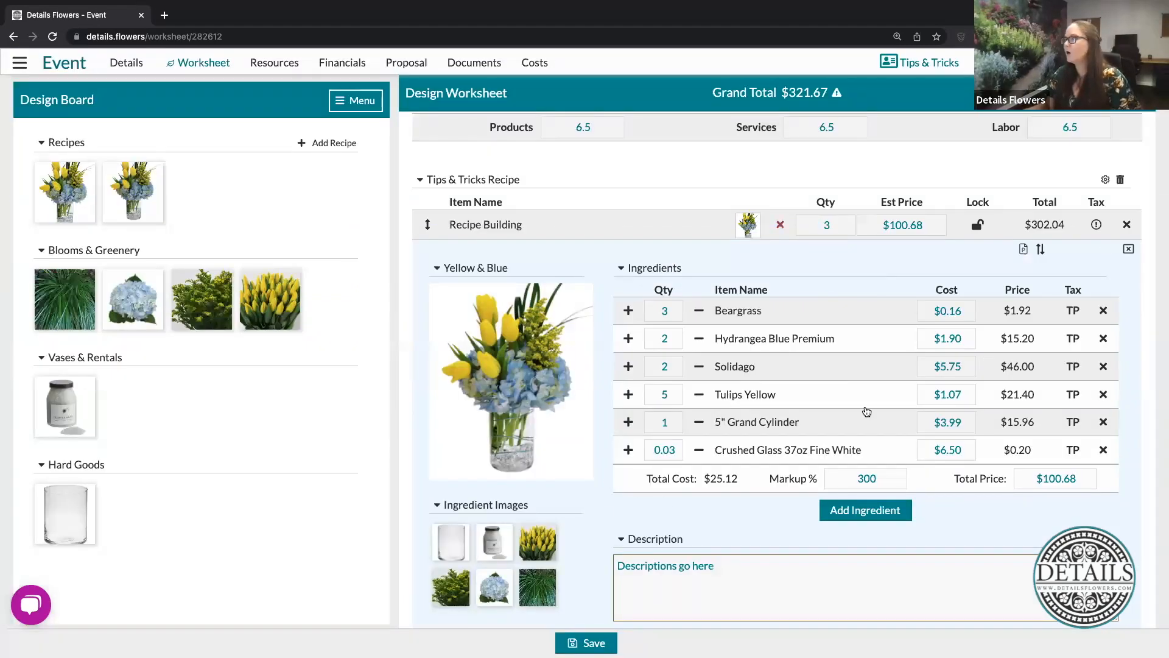
click(938, 339)
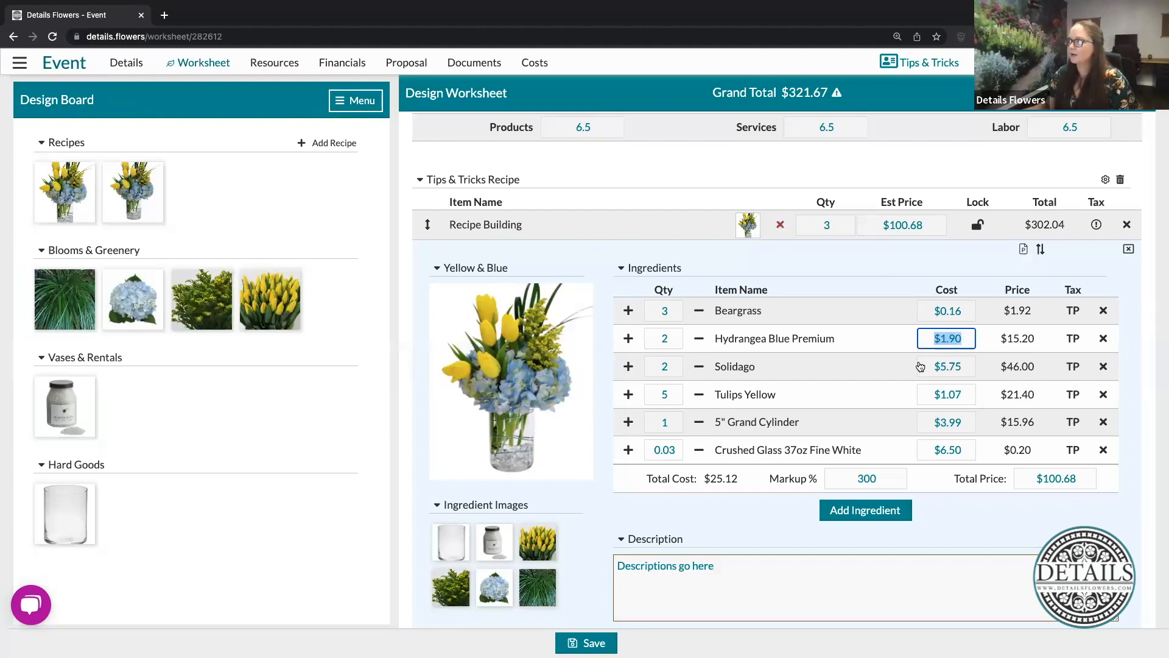
click(775, 266)
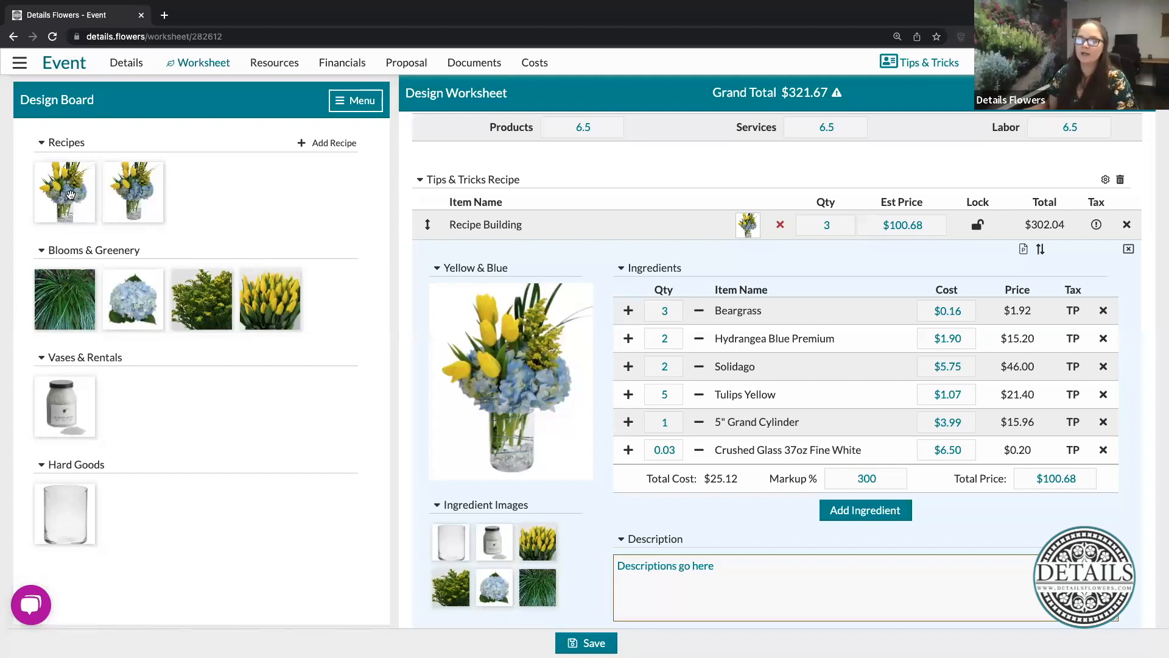
- View the Yellow & Blue recipe from the Design Board, open it for editing, and close it without saving
mouse_move(89, 168)
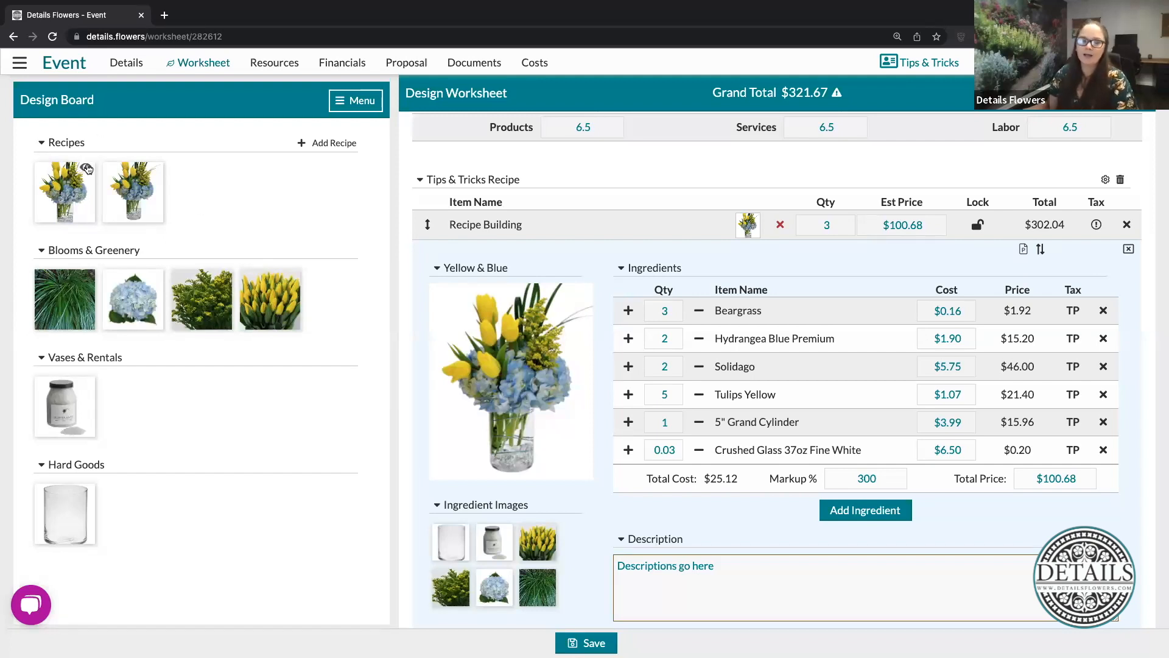
click(89, 169)
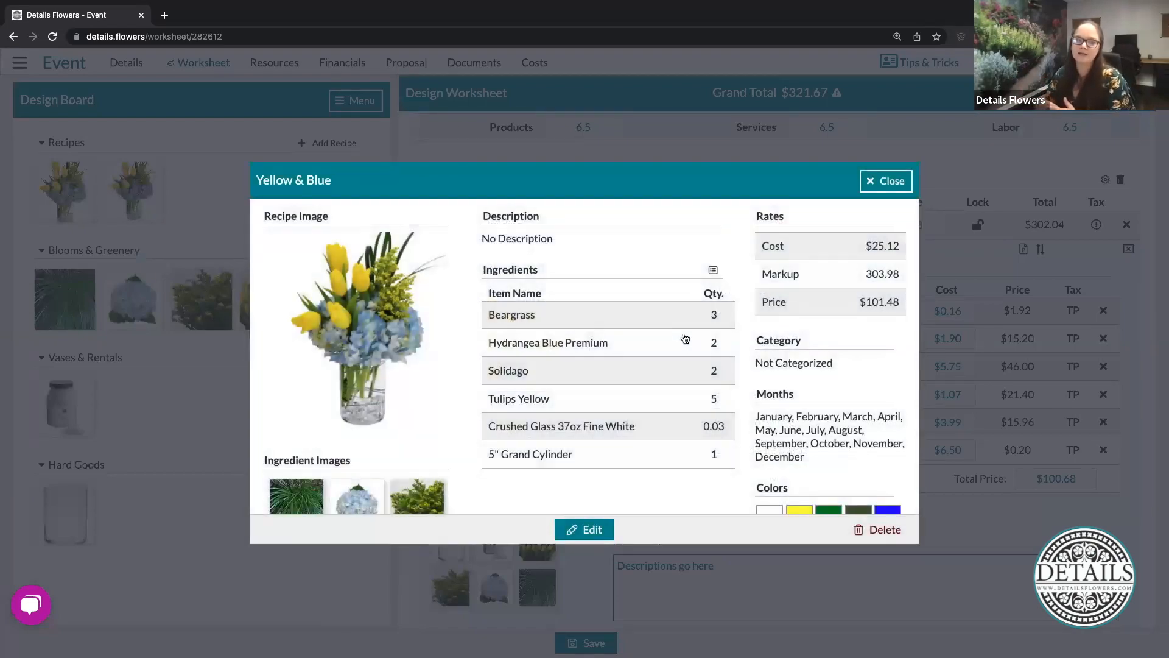
click(589, 530)
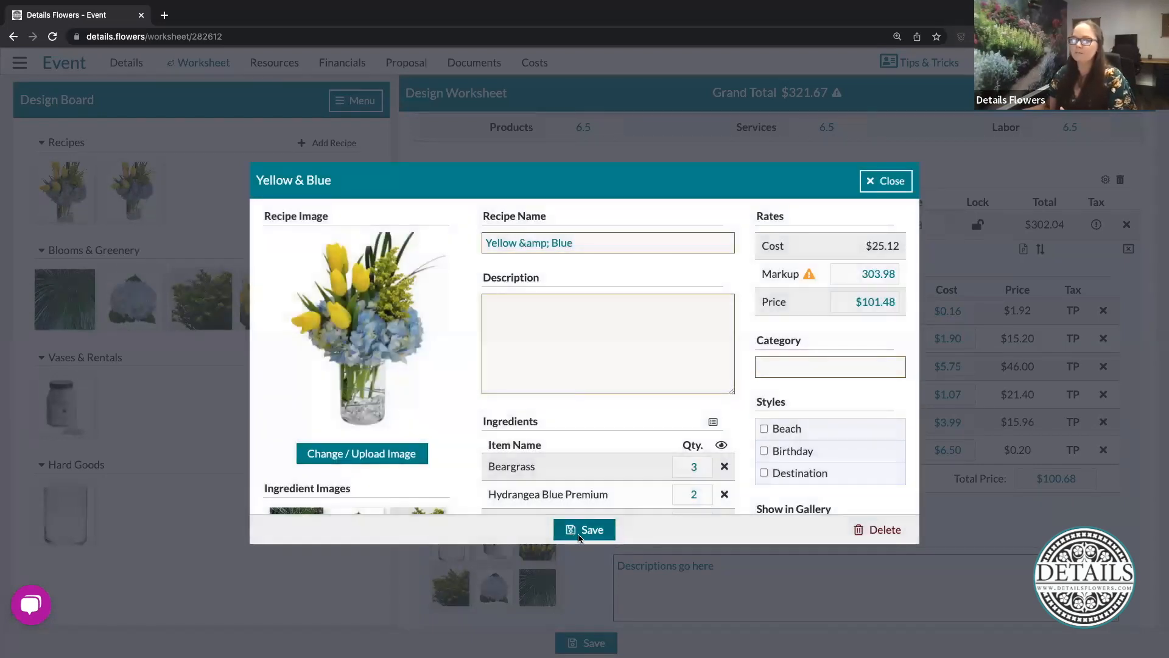
click(882, 182)
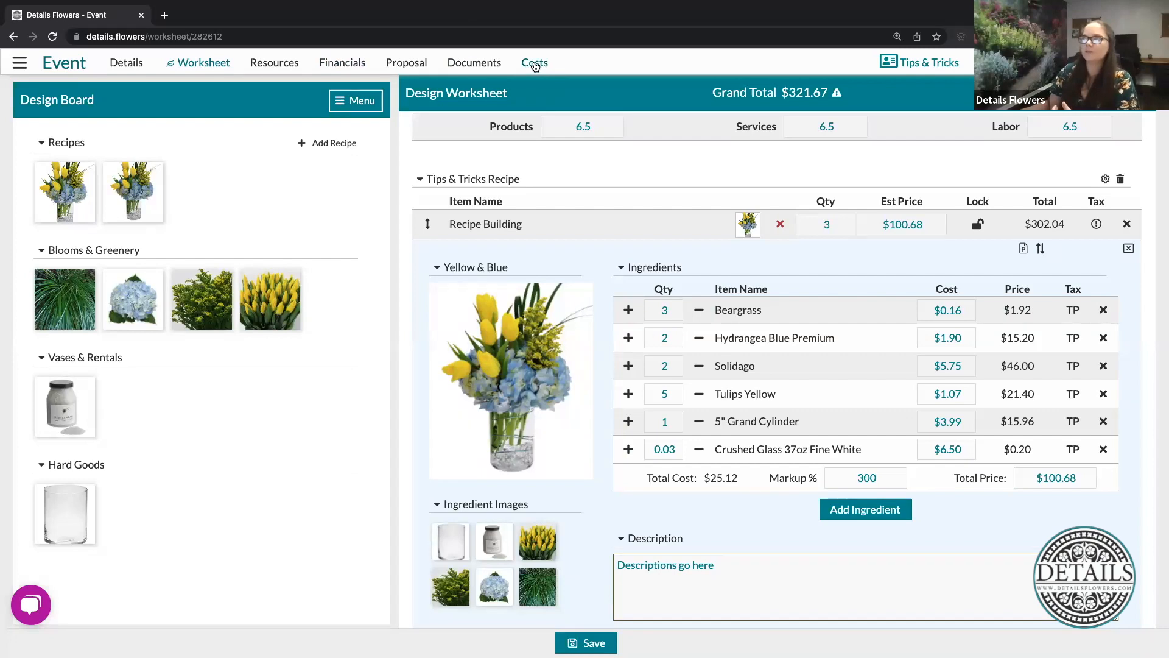
- Open the event's Costs page and review Beargrass's estimated stem cost and estimated total
click(538, 67)
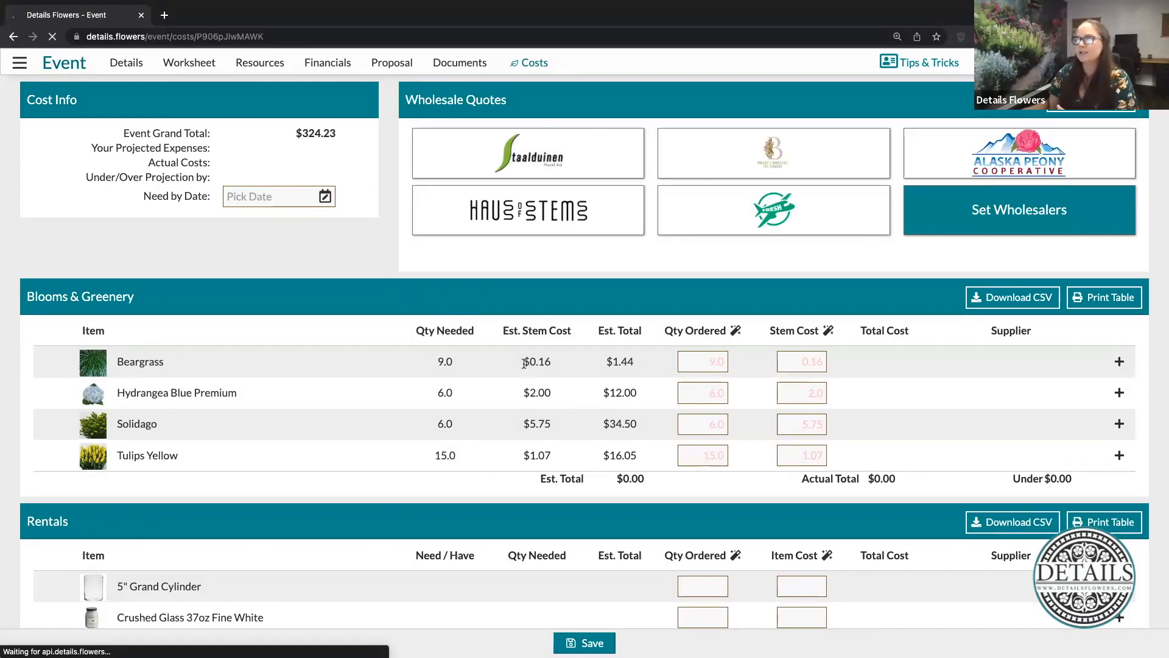
double_click(557, 372)
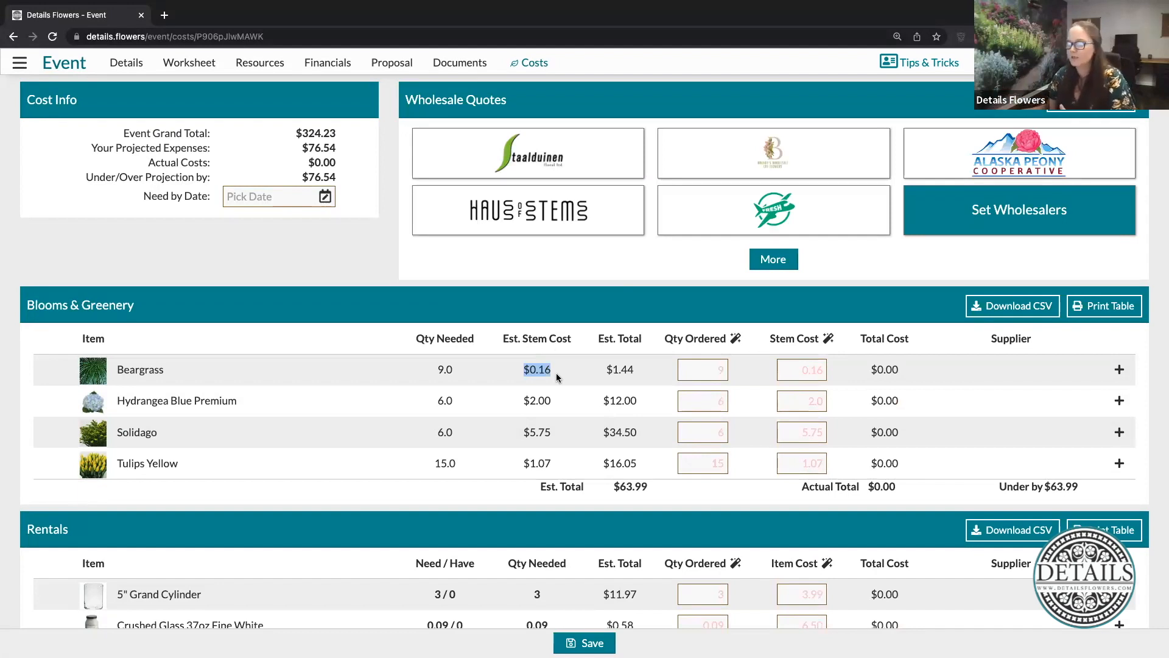
click(609, 370)
drag(609, 371, 658, 373)
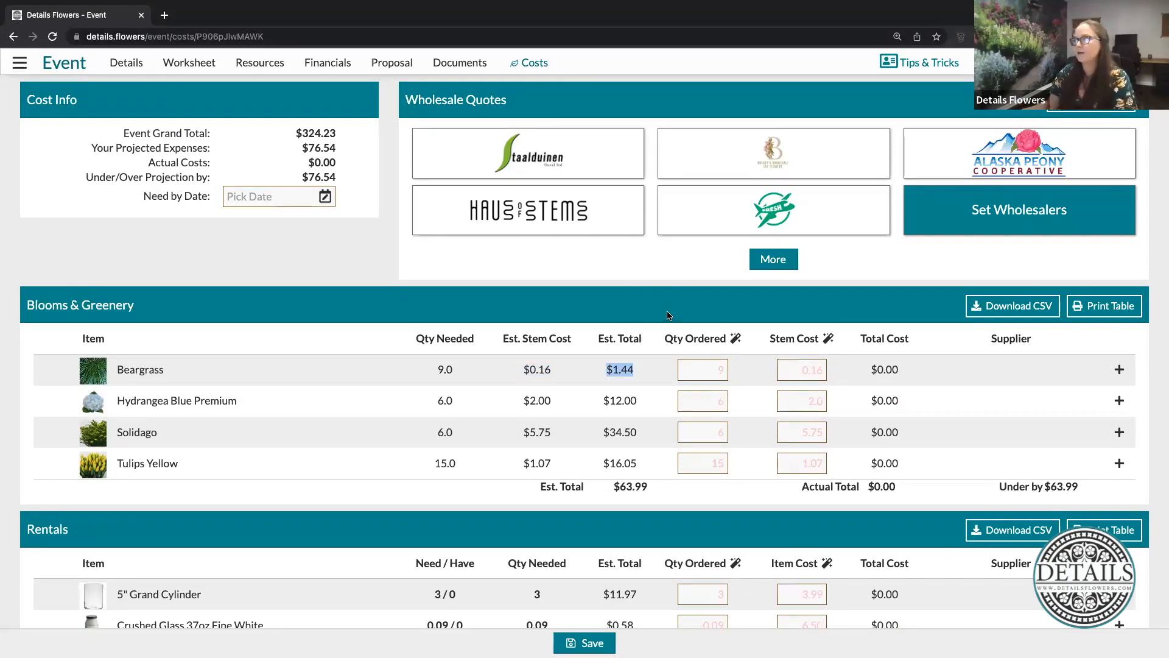
click(654, 344)
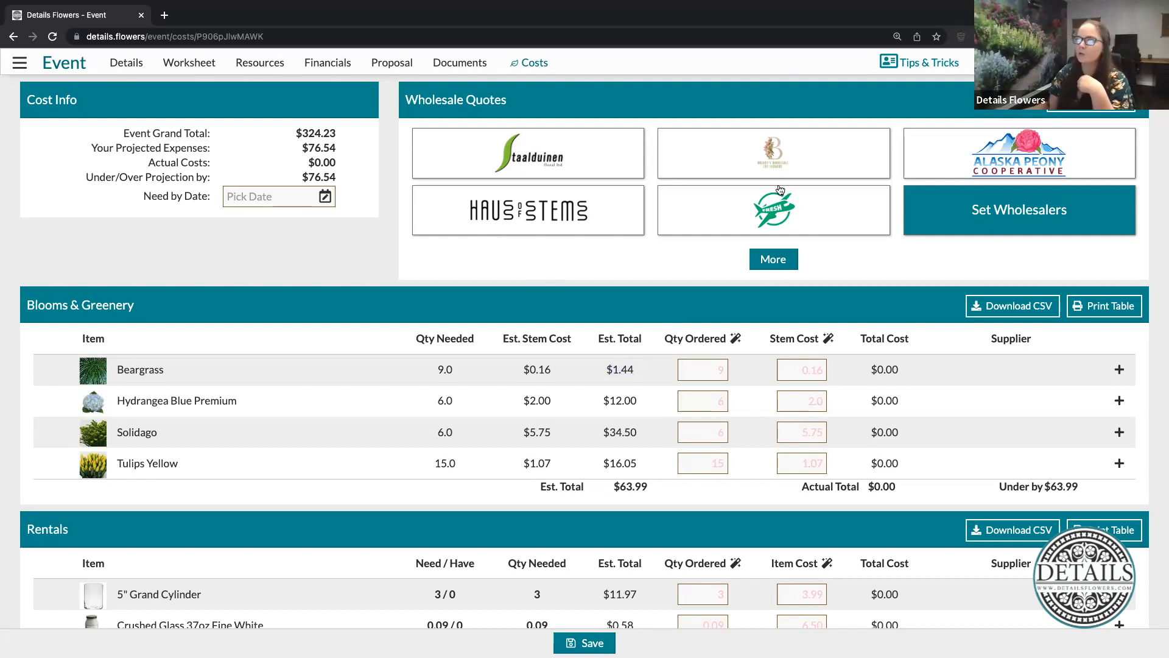
- Return to the Worksheet and add Solidago, Tulips Yellow and Hydrangea Blue Premium to the empty New Recipe line item
click(189, 64)
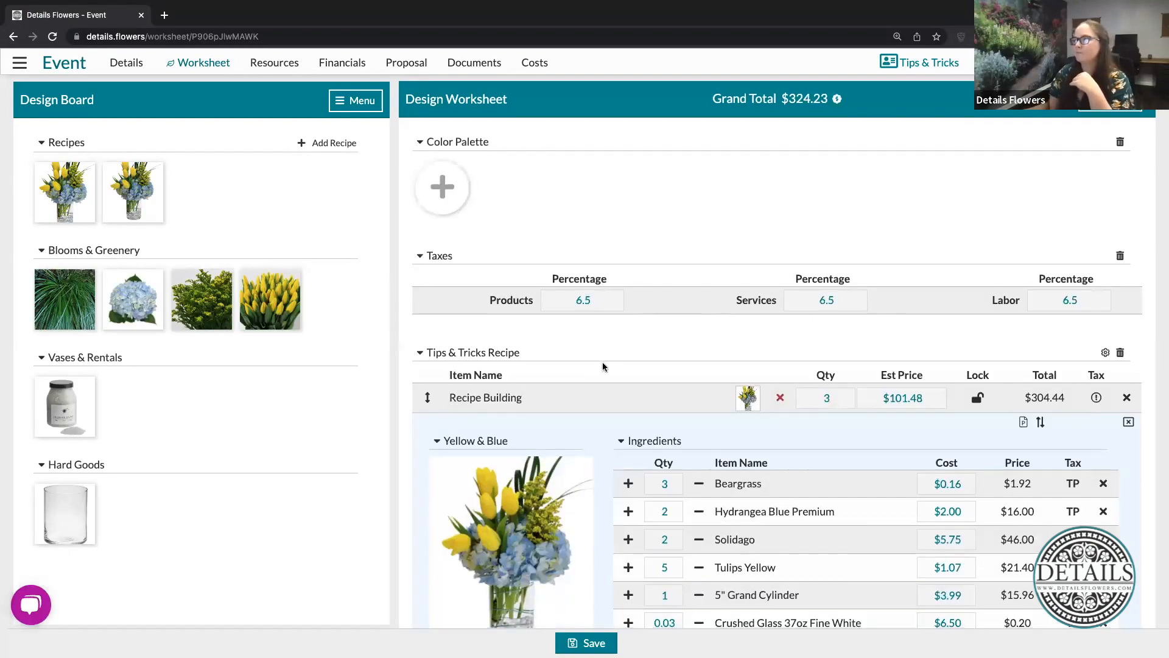
scroll(603, 366, down, 4)
scroll(605, 367, down, 10)
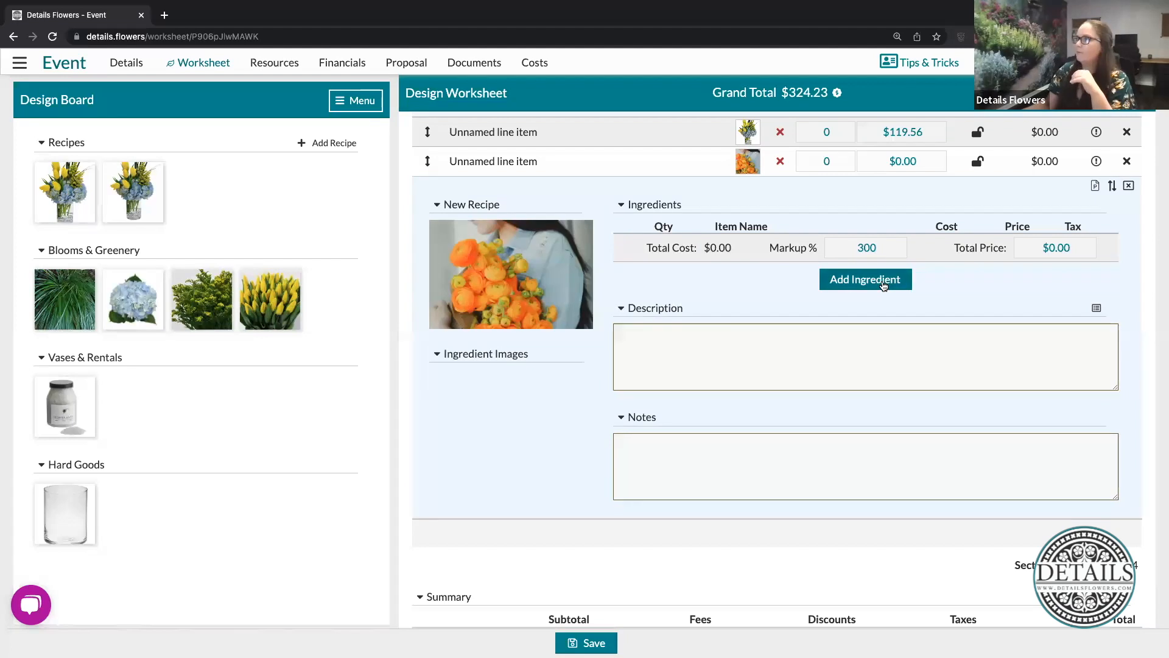
drag(627, 247, 814, 246)
drag(284, 293, 837, 266)
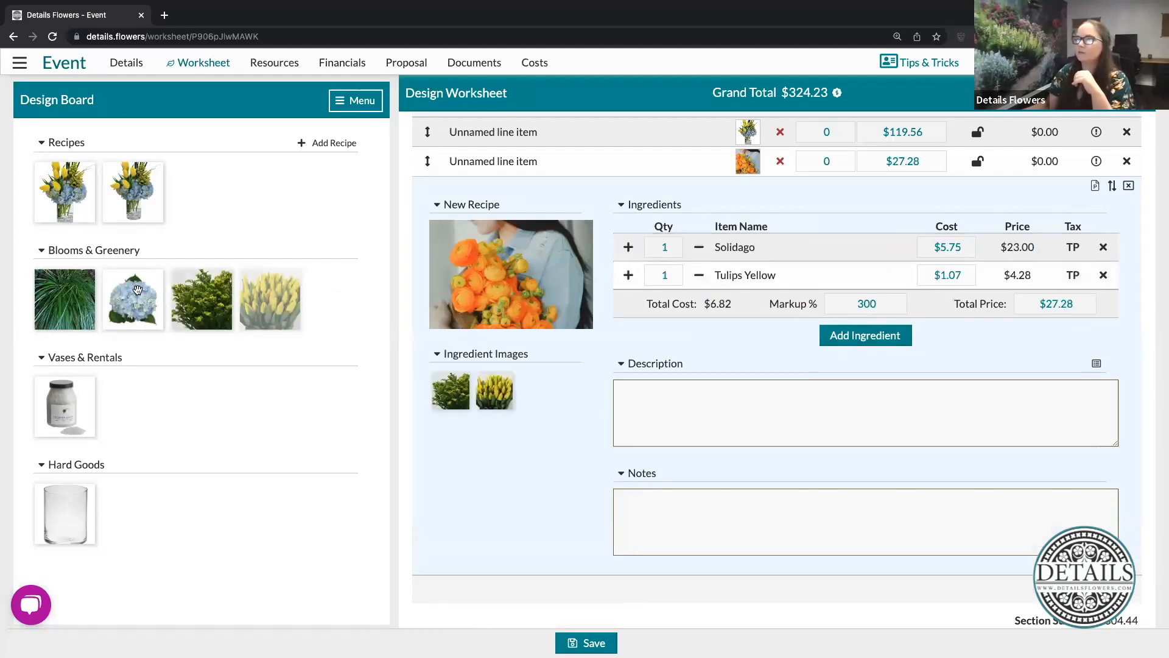
drag(133, 298, 1021, 257)
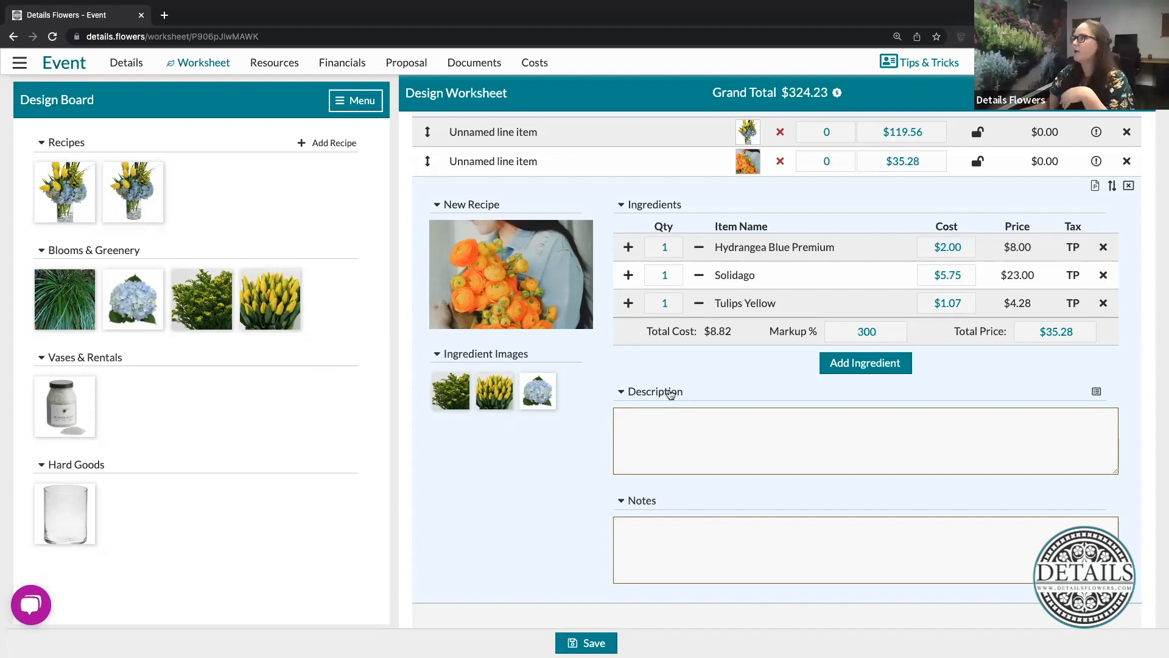
- Favorite the New Recipe line item's recipe and add the favorited recipe from the Design Board as a new worksheet row
click(1111, 187)
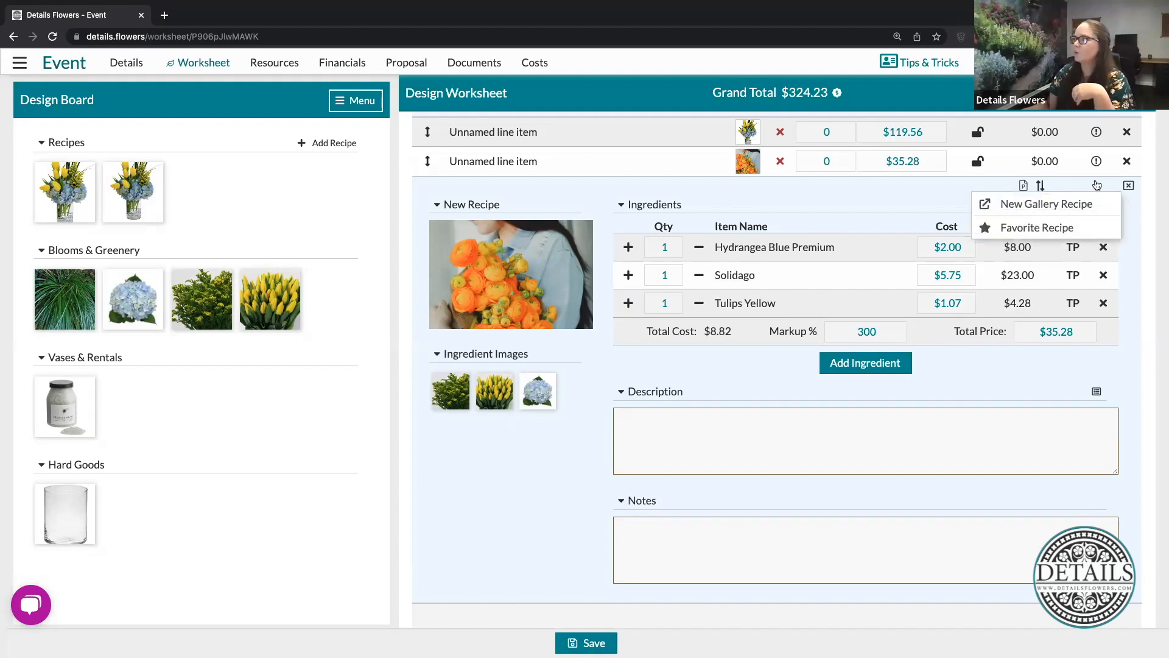
click(1016, 229)
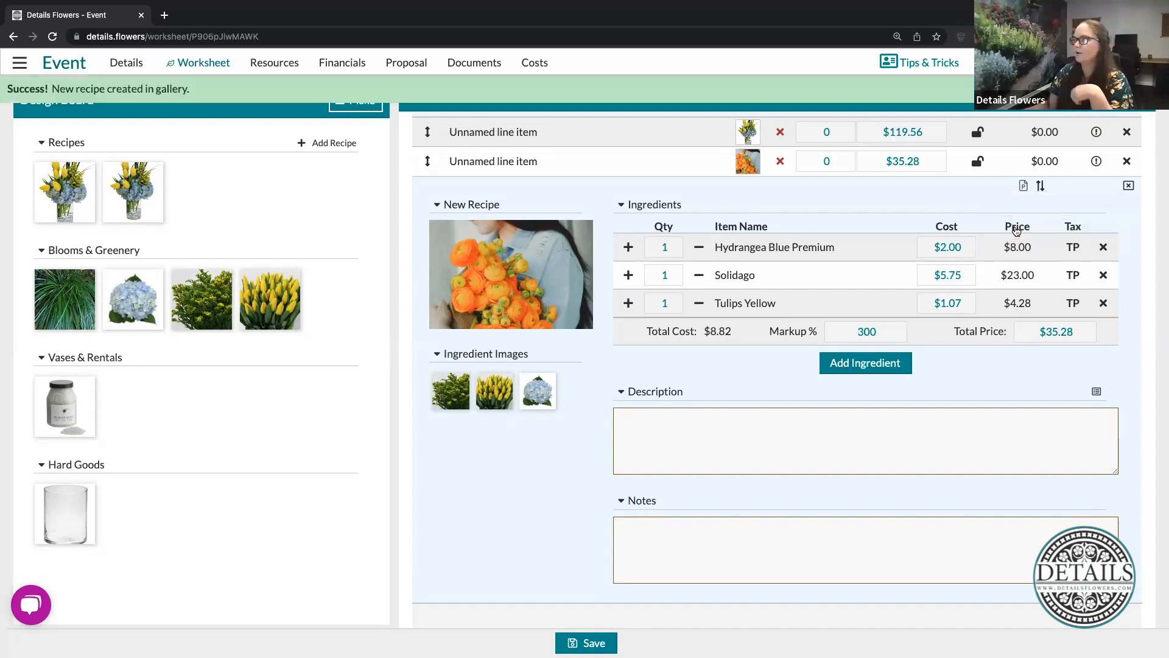
scroll(775, 469, down, 3)
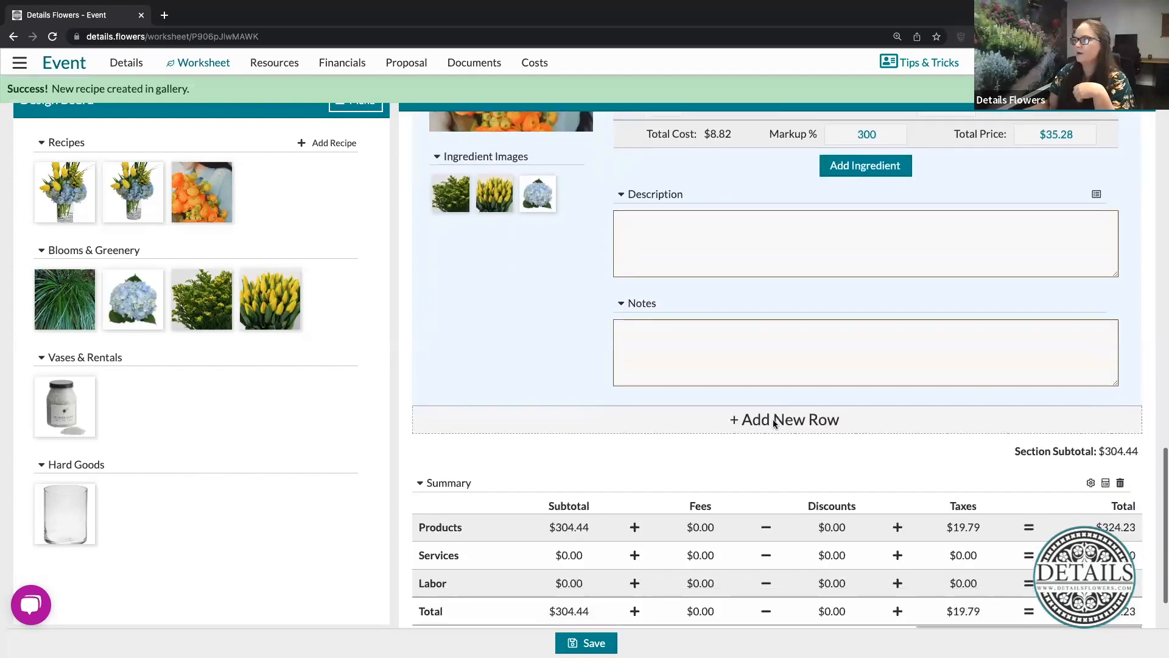
drag(205, 200, 750, 420)
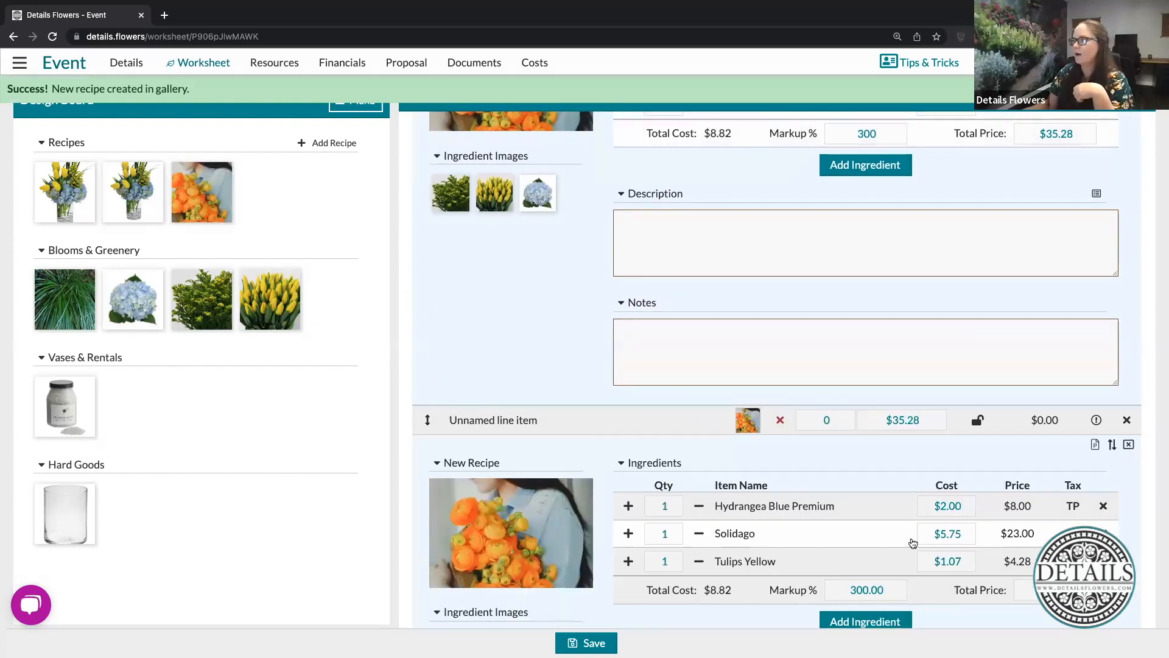
- Review the gallery update, view and favorite options for the newly added recipe row, and close them without choosing one
scroll(913, 542, down, 3)
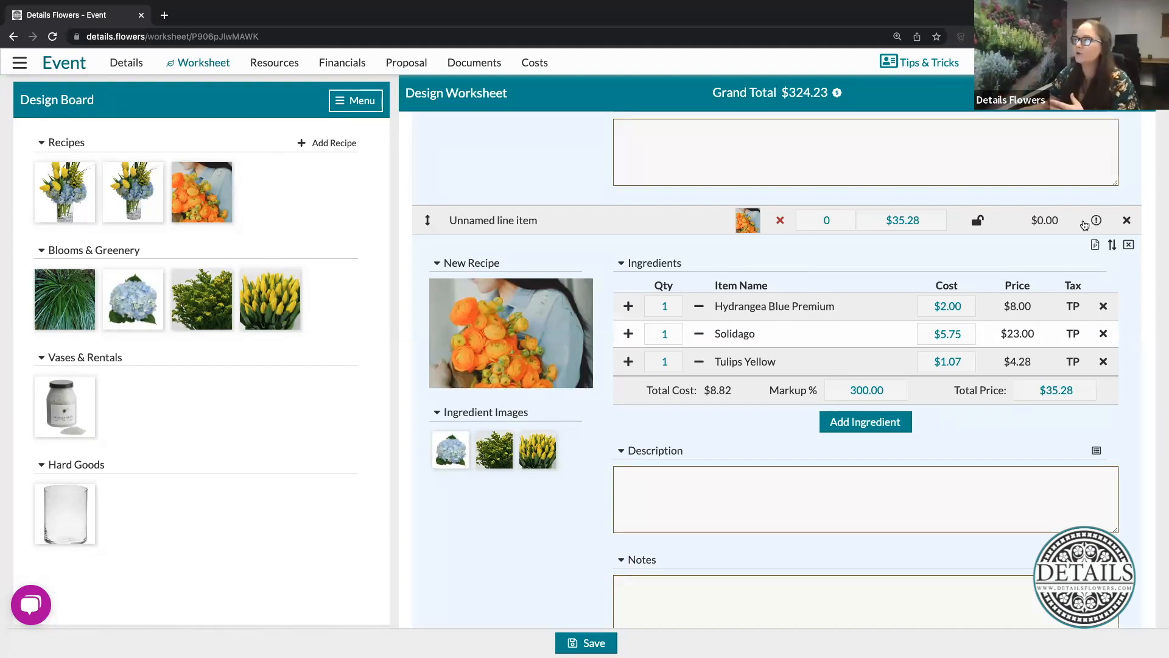
click(1102, 249)
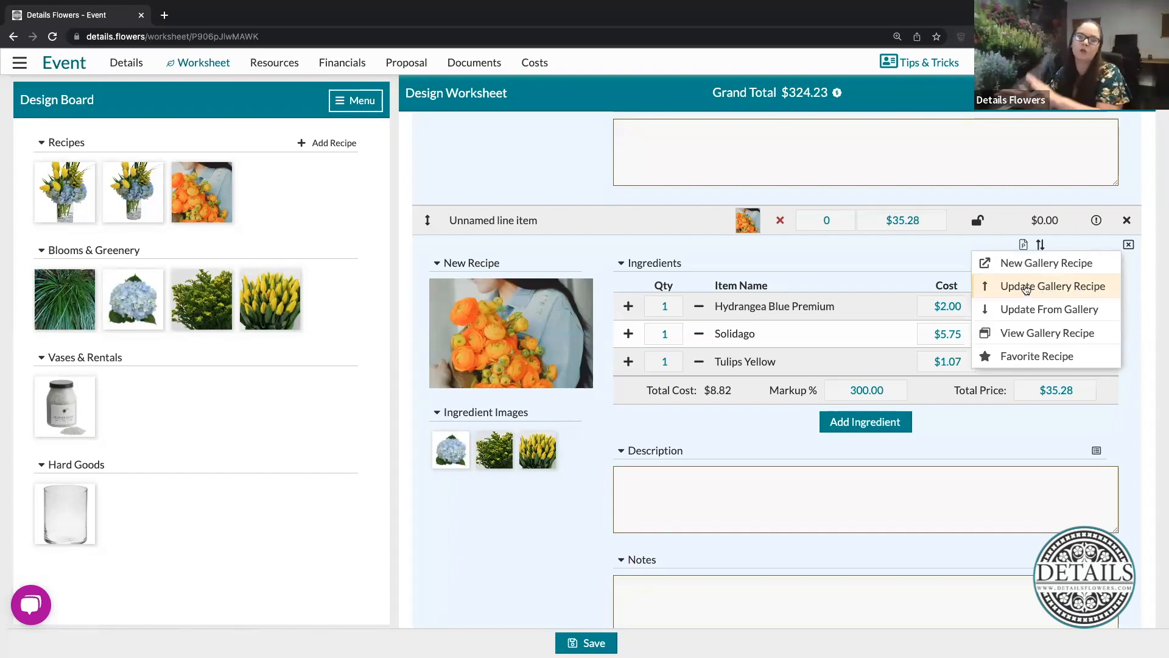
scroll(1026, 289, down, 2)
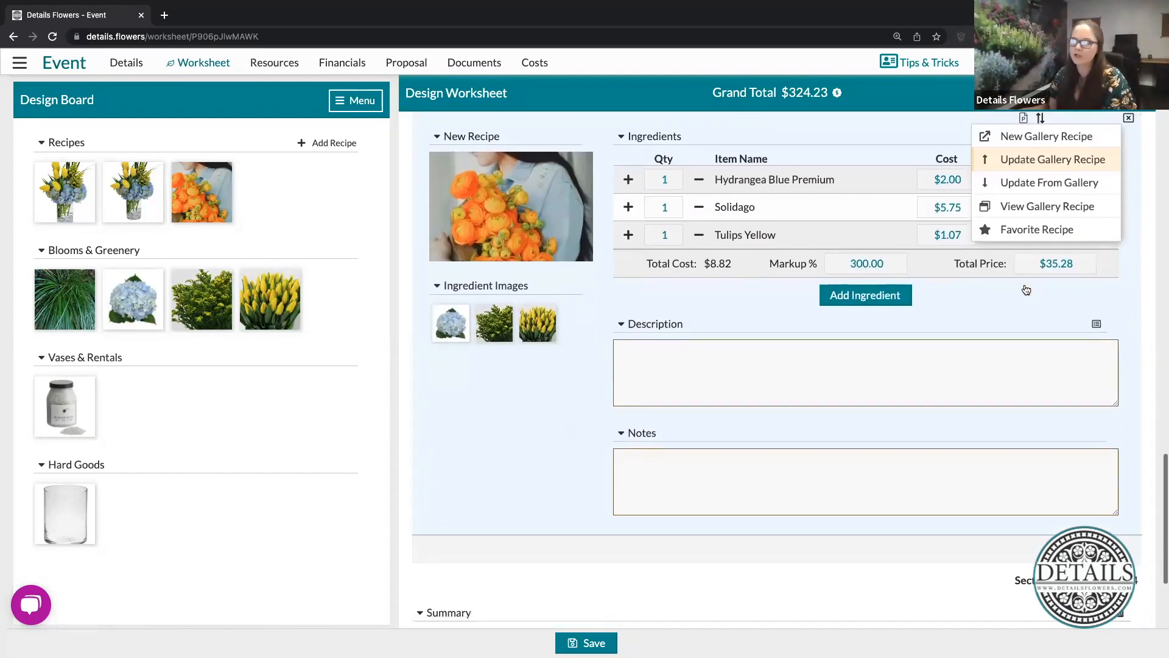
scroll(1026, 290, up, 2)
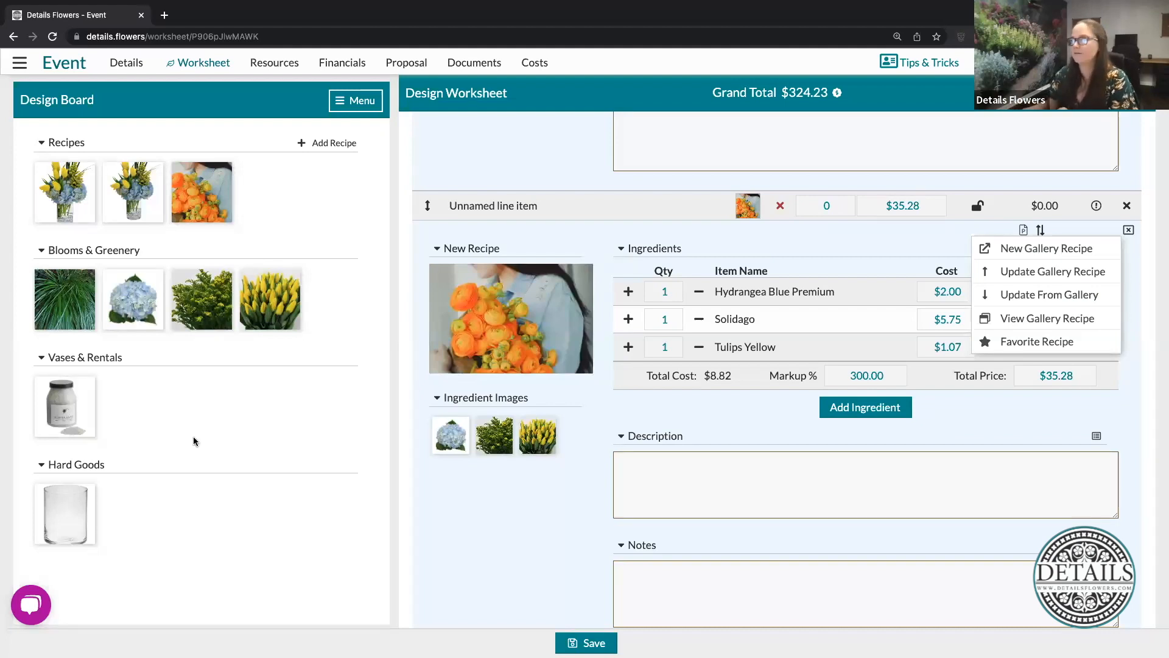
click(909, 242)
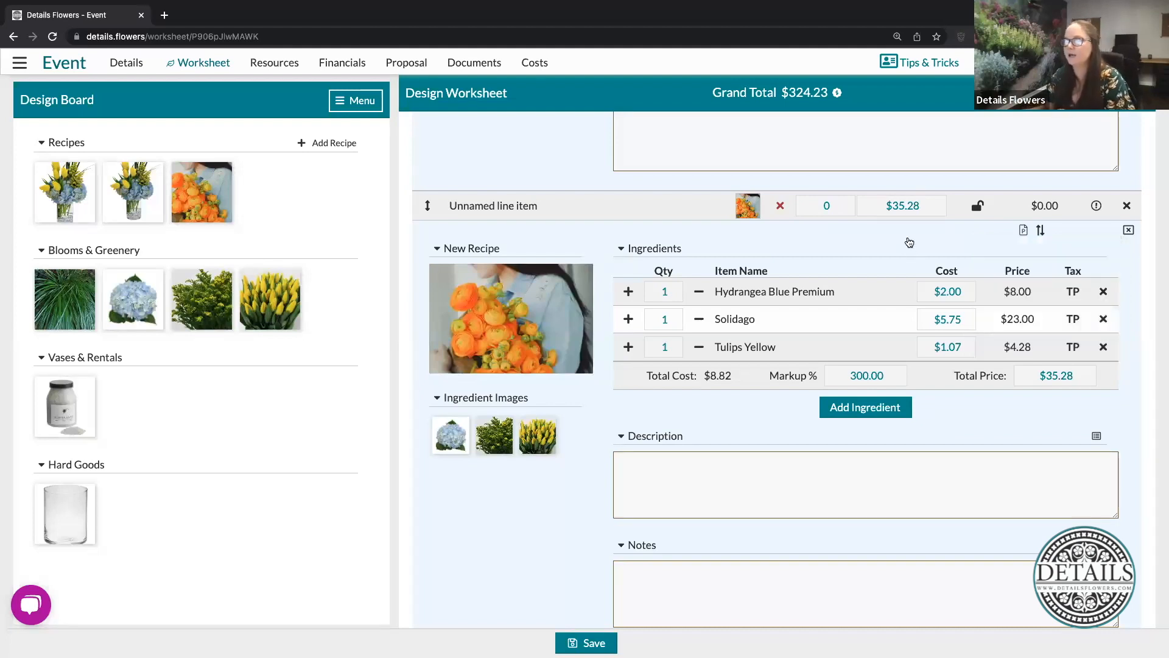